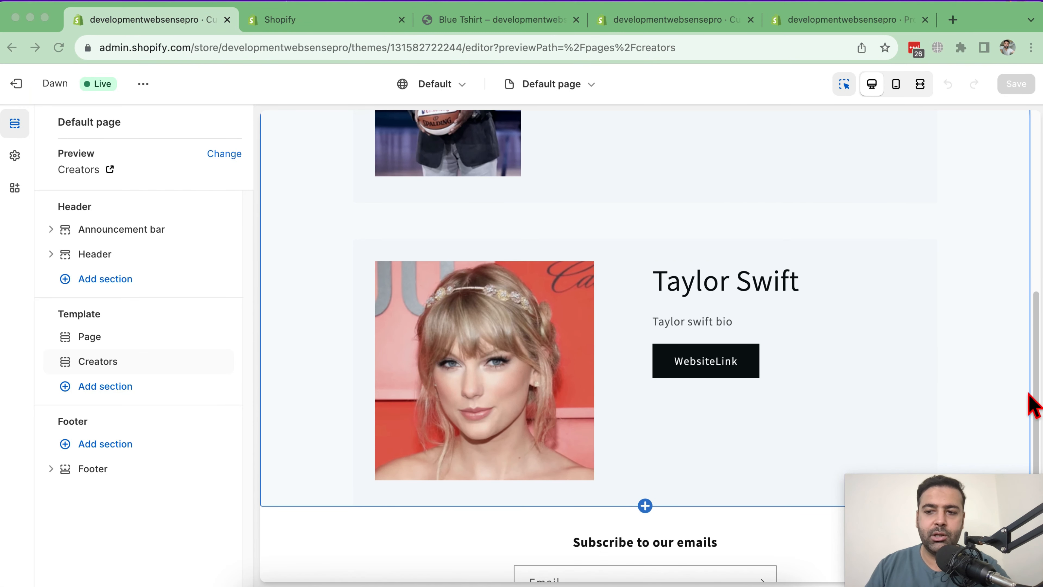
Look through the creator entries shown in the Creators page preview
{"action": "left_click", "coordinate": [1039, 413]}
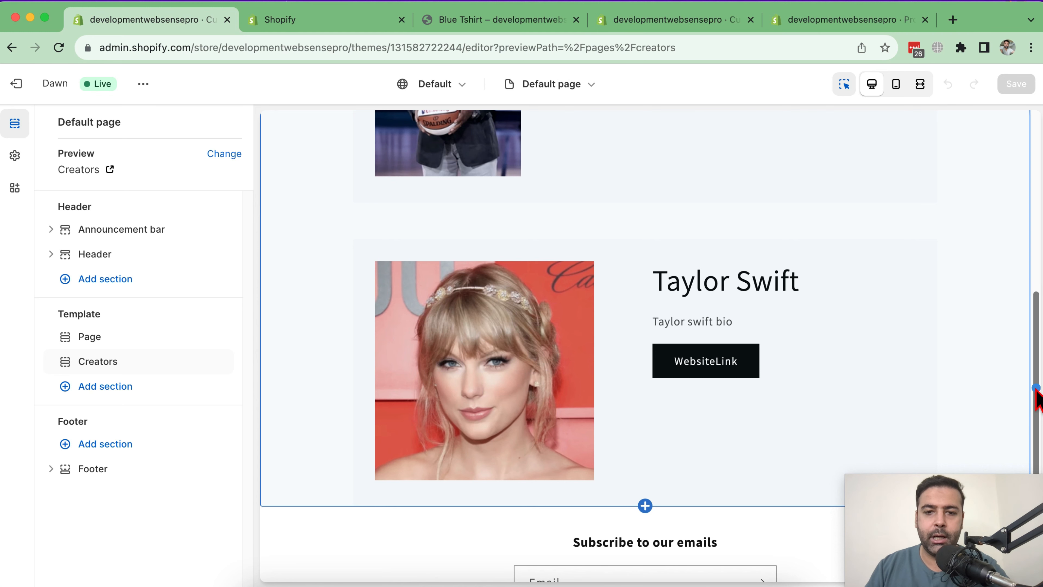
{"action": "scroll", "coordinate": [1036, 400], "scroll_direction": "up", "scroll_amount": 10}
{"action": "scroll", "coordinate": [1039, 287], "scroll_direction": "down", "scroll_amount": 5}
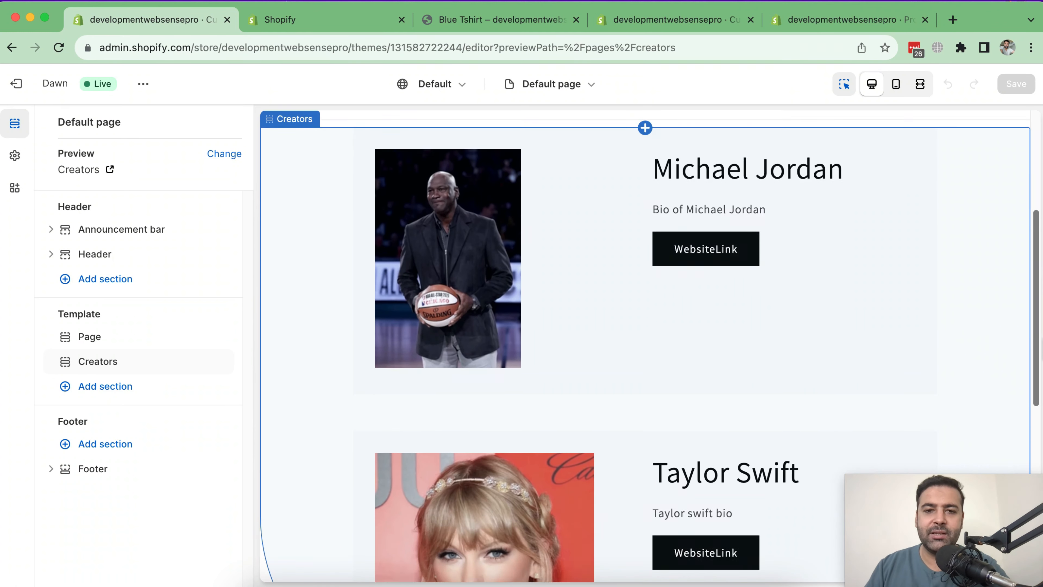
{"action": "scroll", "coordinate": [1038, 288], "scroll_direction": "up", "scroll_amount": 8}
{"action": "scroll", "coordinate": [1039, 288], "scroll_direction": "down", "scroll_amount": 5}
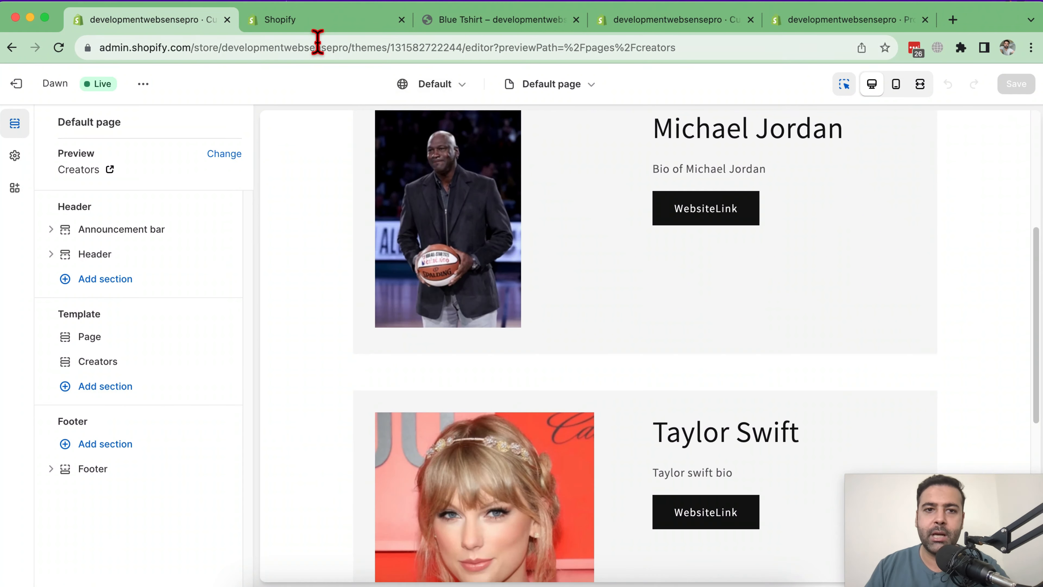
Start a new Creators entry from the store's metaobject entries
{"action": "left_click", "coordinate": [323, 25]}
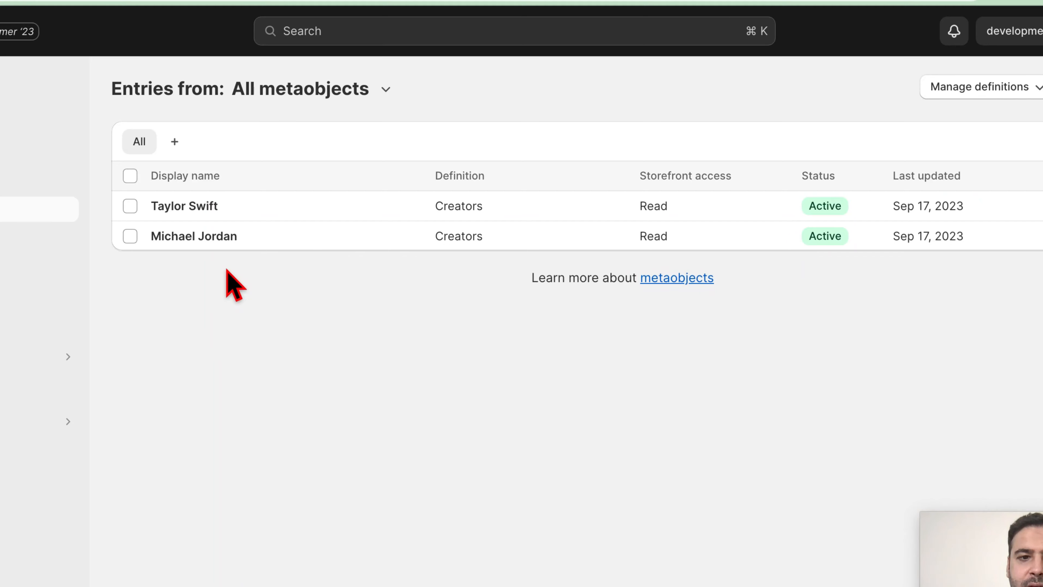
{"action": "left_click", "coordinate": [989, 130]}
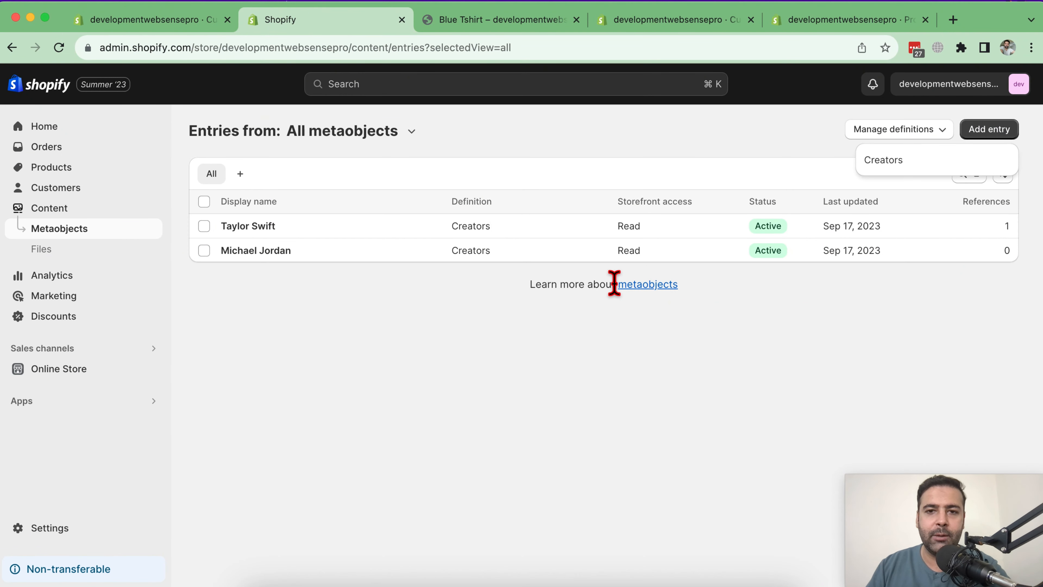
{"action": "left_click", "coordinate": [132, 21]}
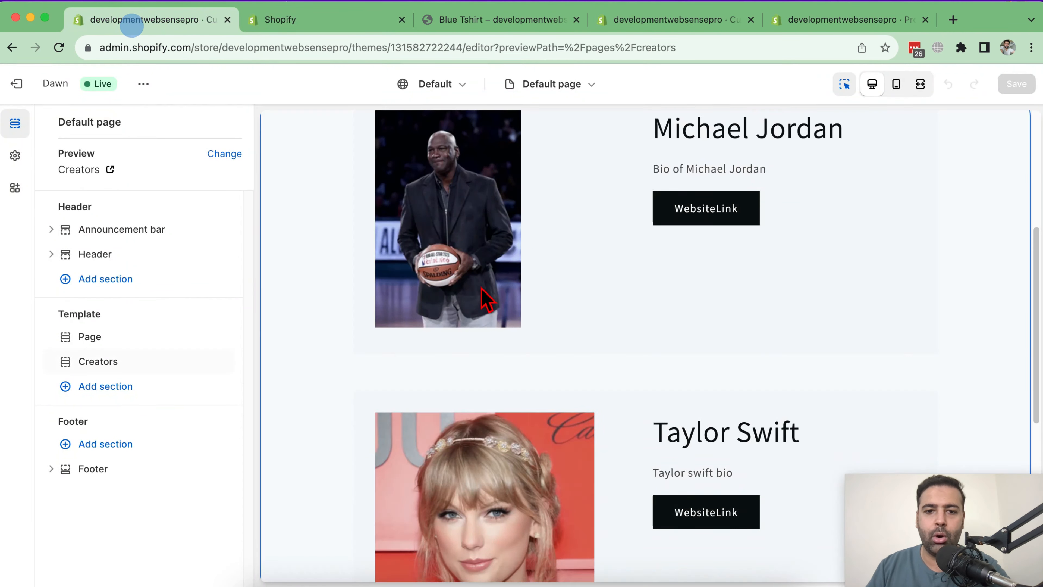
{"action": "left_click", "coordinate": [349, 23]}
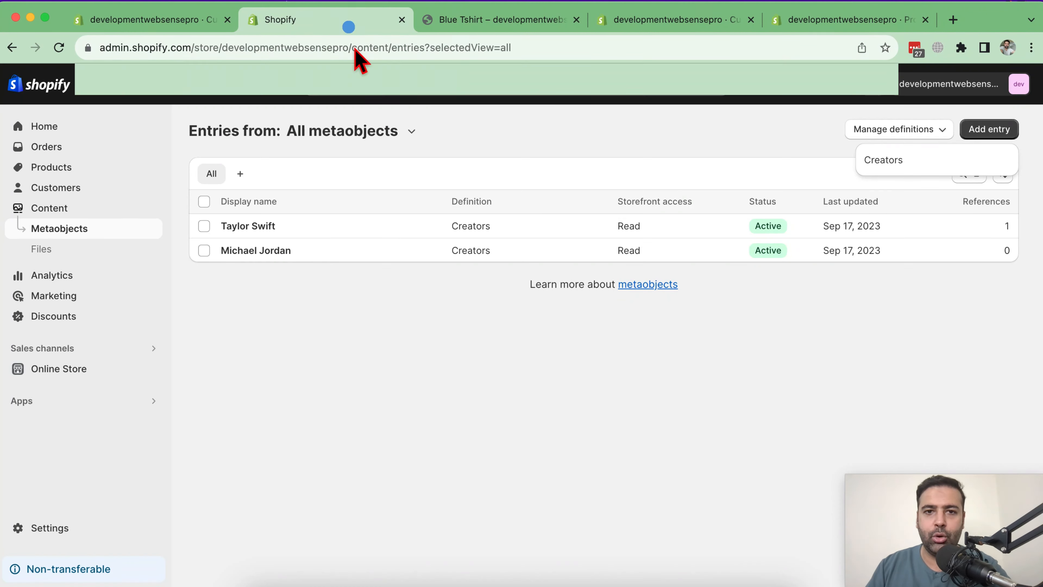
{"action": "left_click", "coordinate": [880, 161]}
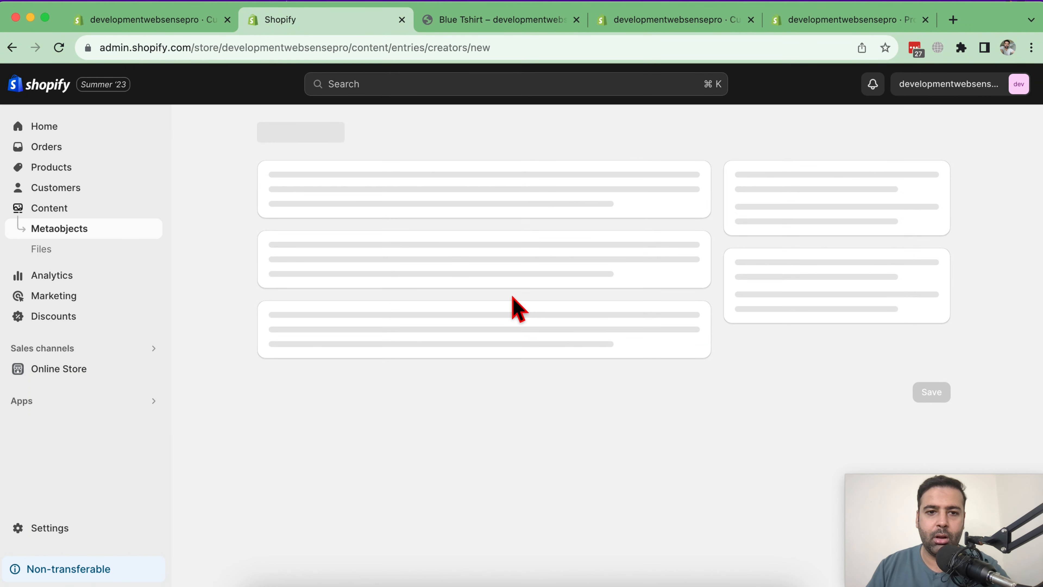
{"action": "left_click", "coordinate": [369, 205]}
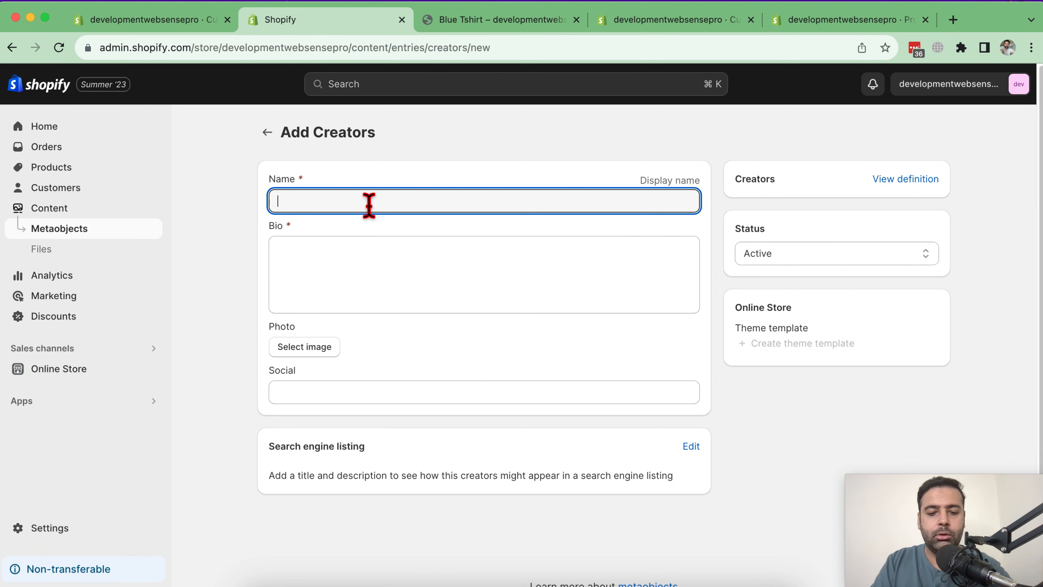
{"action": "type", "text": "Third Creator"}
{"action": "key", "text": "Tab"}
{"action": "type", "text": "Te"}
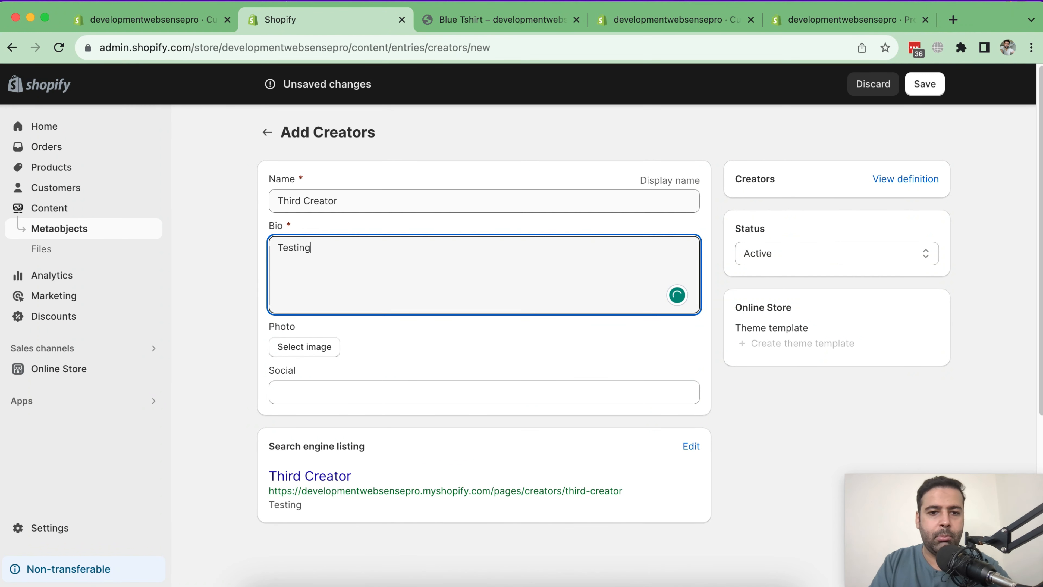
{"action": "left_click", "coordinate": [382, 391]}
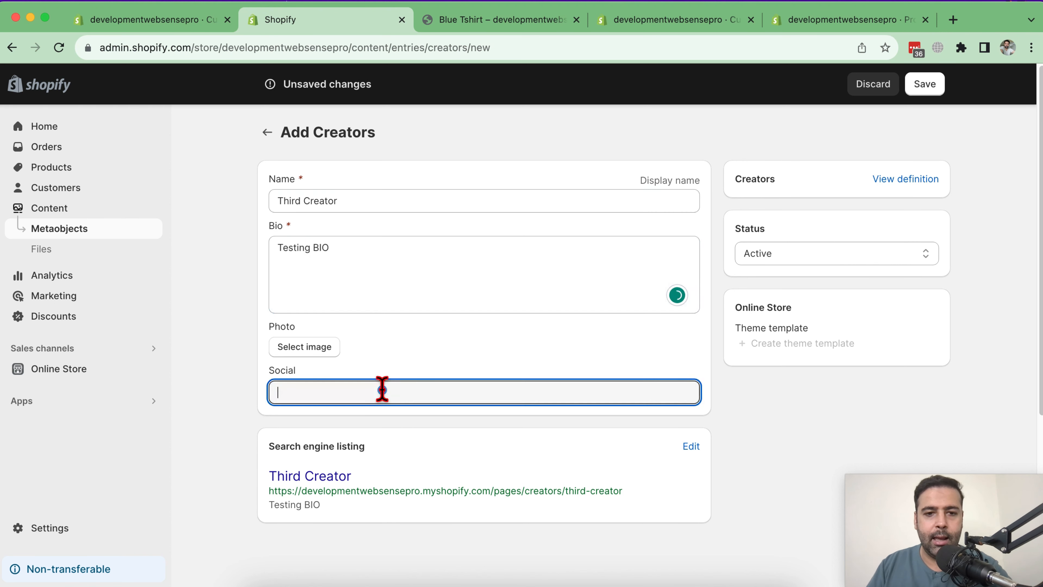
{"action": "type", "text": "www.test"}
{"action": "key", "text": "super+a"}
{"action": "type", "text": "https:"}
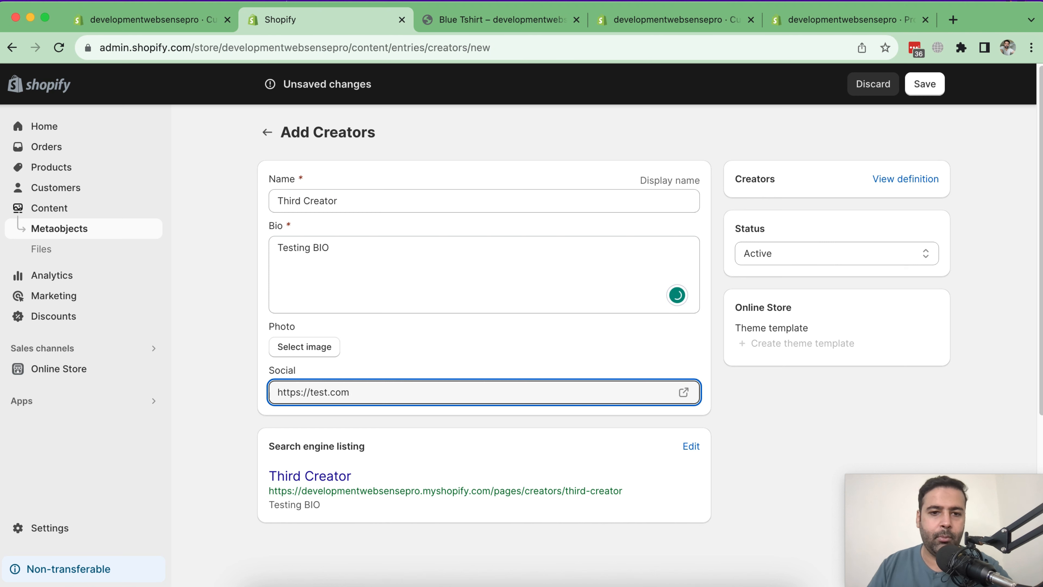
Set the entry's photo to the library image of the woman in a white T-shirt and jeans, and save the entry
{"action": "left_click", "coordinate": [316, 346]}
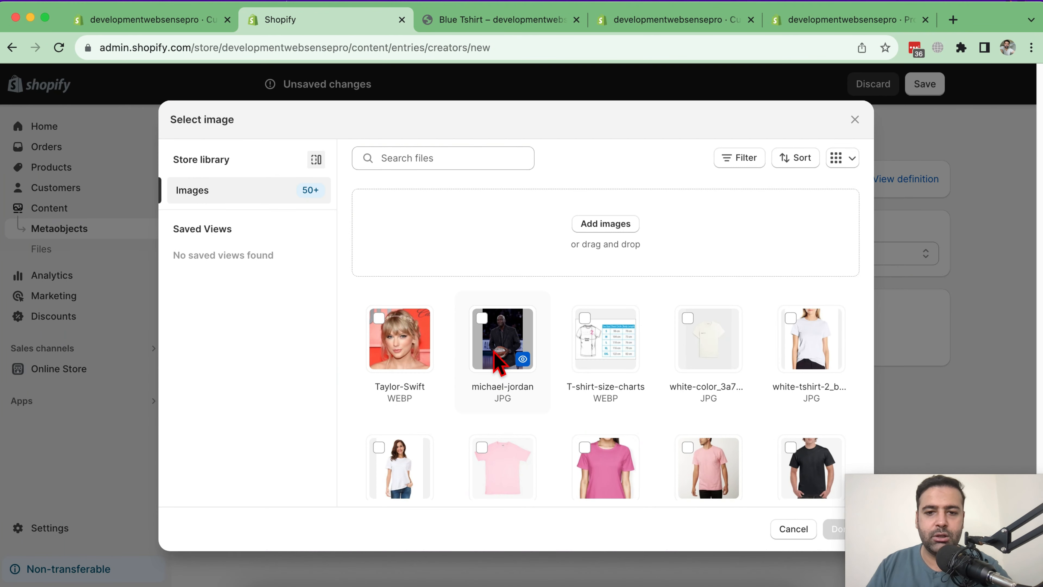
{"action": "scroll", "coordinate": [693, 318], "scroll_direction": "down", "scroll_amount": 1}
{"action": "left_click", "coordinate": [378, 444]}
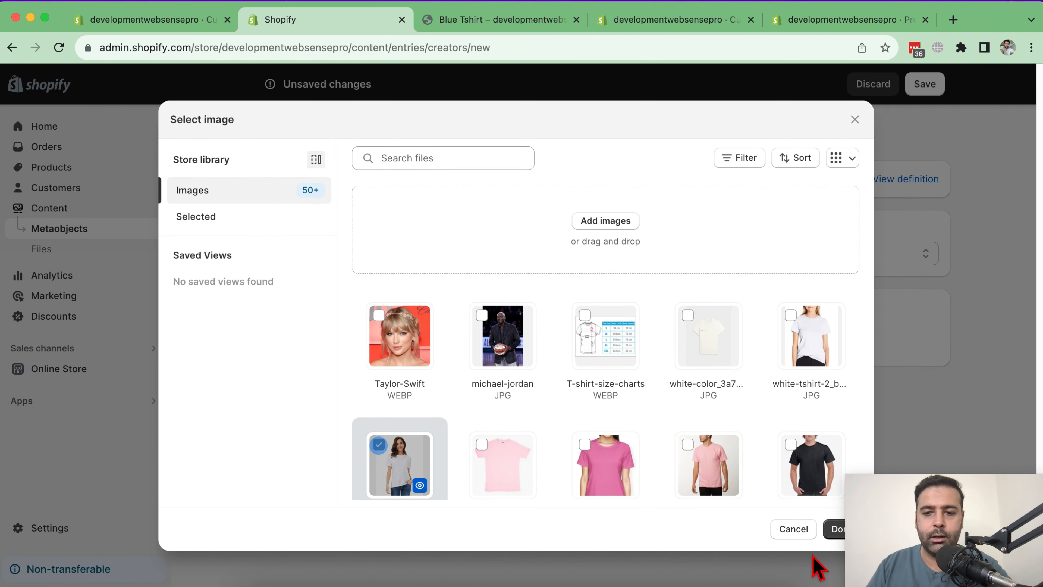
{"action": "left_click", "coordinate": [834, 529]}
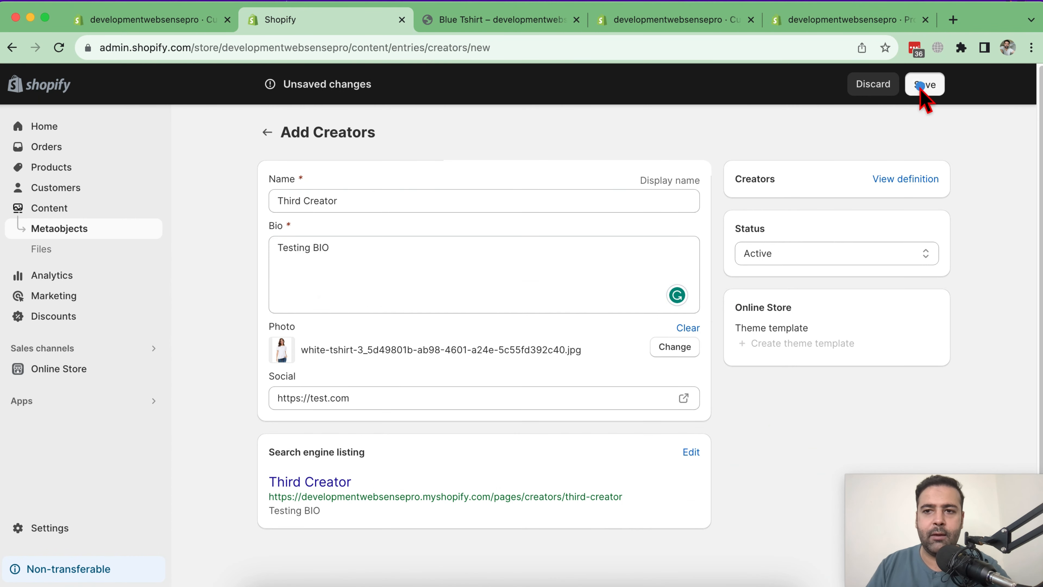
{"action": "left_click", "coordinate": [924, 84]}
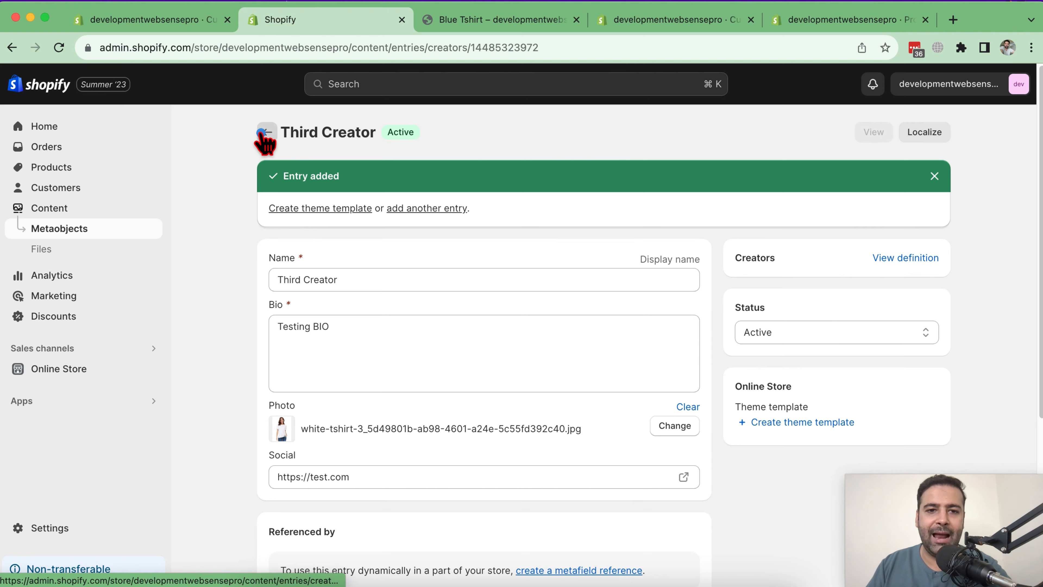
Reload the Creators page in the theme editor and examine the Third Creator block in the preview
{"action": "left_click", "coordinate": [267, 133]}
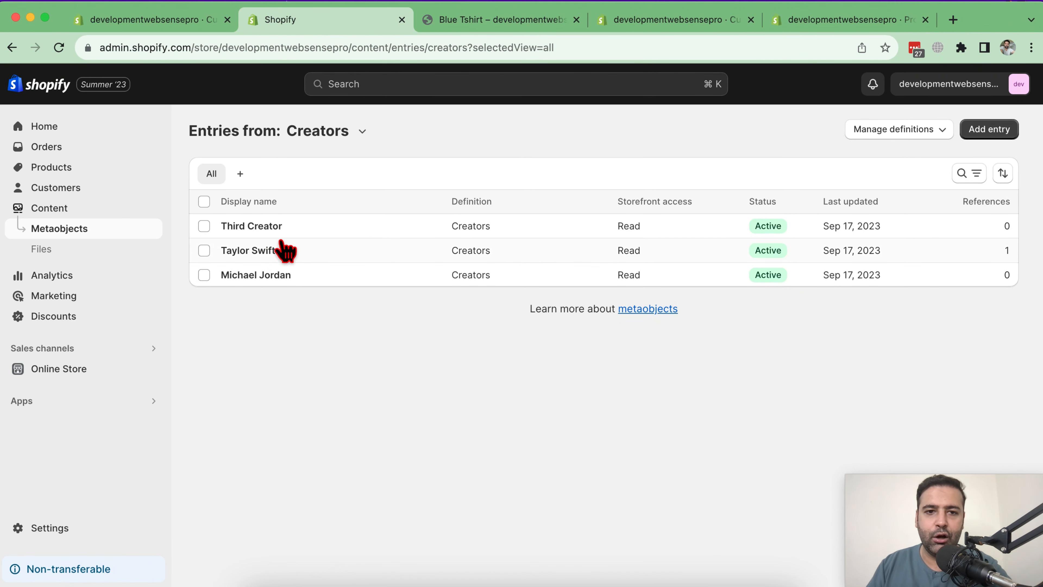
{"action": "left_click", "coordinate": [185, 23]}
{"action": "key", "text": "super+r"}
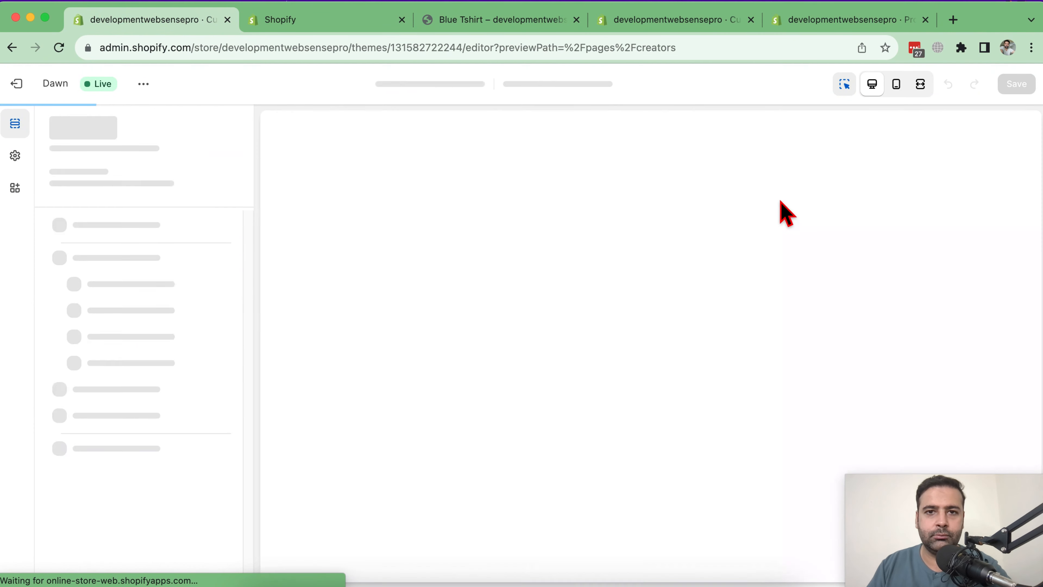
{"action": "scroll", "coordinate": [785, 214], "scroll_direction": "down", "scroll_amount": 15}
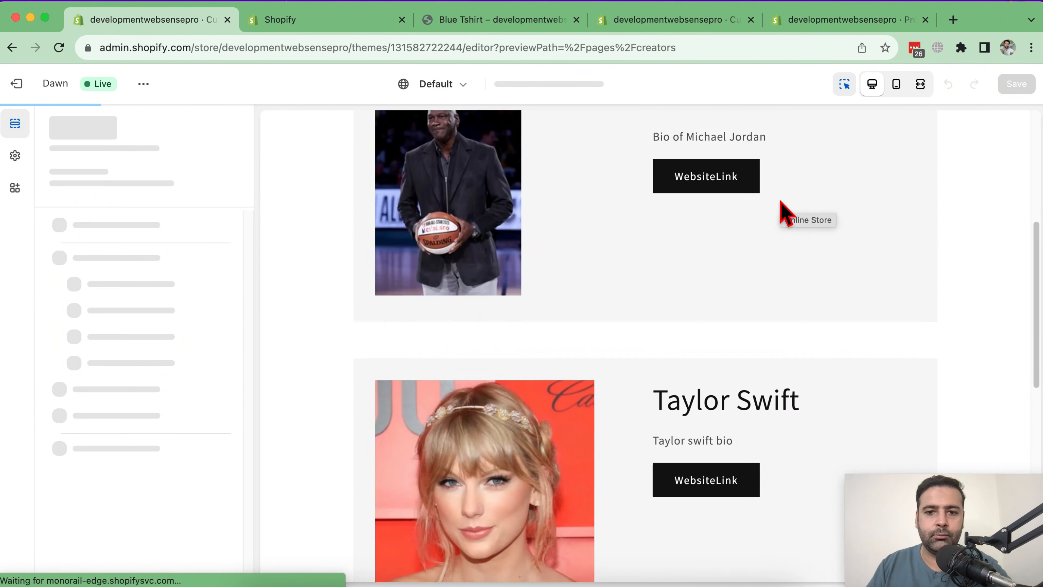
{"action": "scroll", "coordinate": [818, 246], "scroll_direction": "down", "scroll_amount": 1}
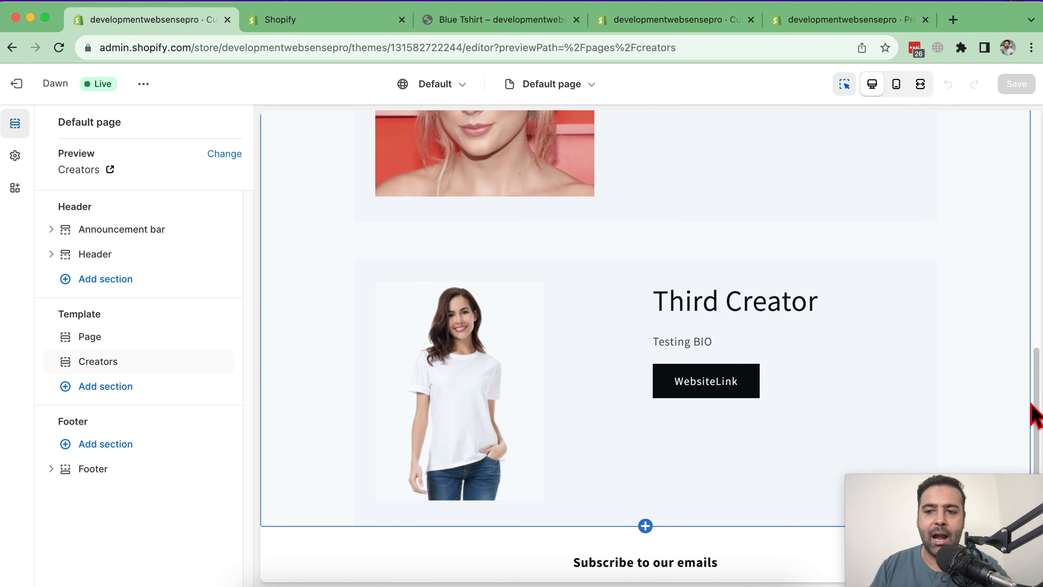
{"action": "left_click_drag", "start_coordinate": [1036, 411], "coordinate": [1039, 436]}
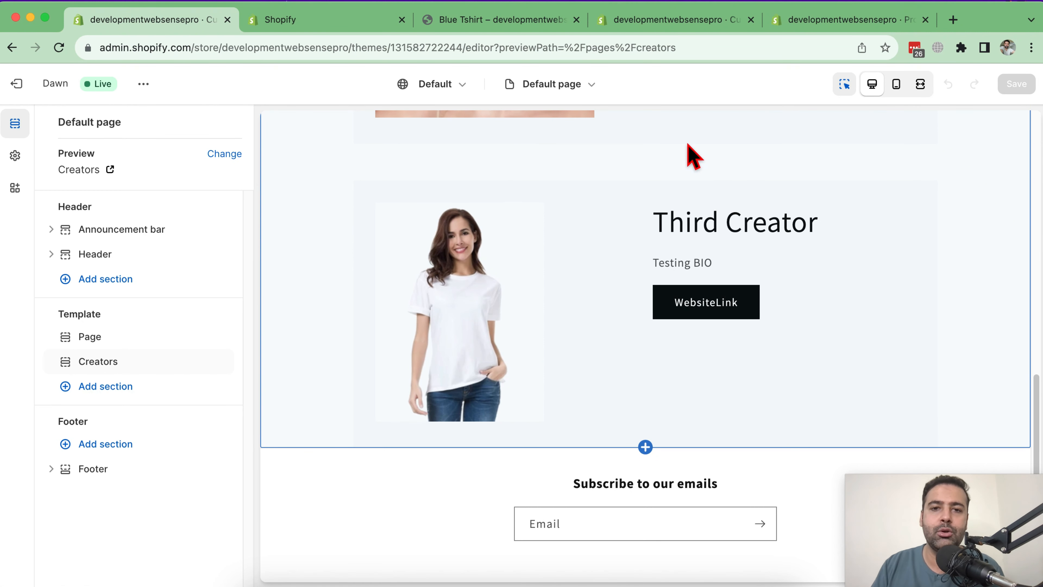
View the Creator section on the Blue Tshirt product's store preview
{"action": "left_click", "coordinate": [509, 20]}
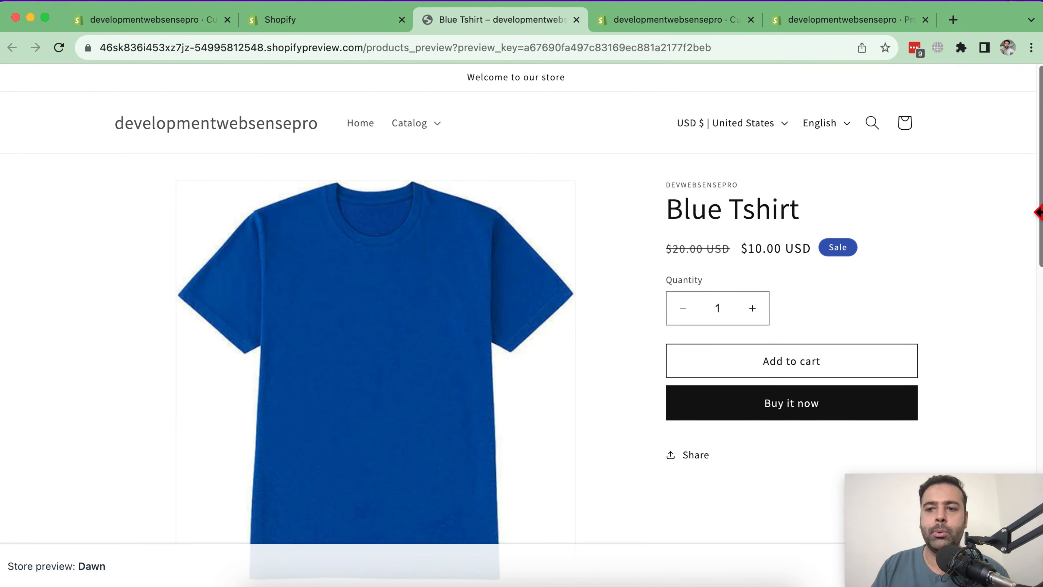
{"action": "left_click_drag", "start_coordinate": [1040, 192], "coordinate": [1041, 412]}
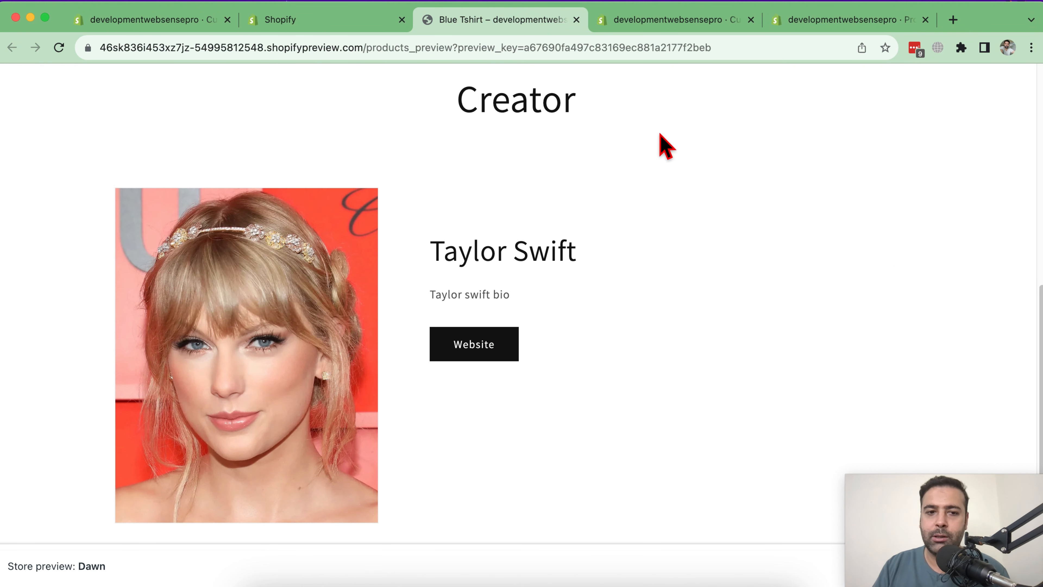
Set the Blue Tshirt product's Creators metafield to Michael Jordan and save the product
{"action": "left_click", "coordinate": [650, 20]}
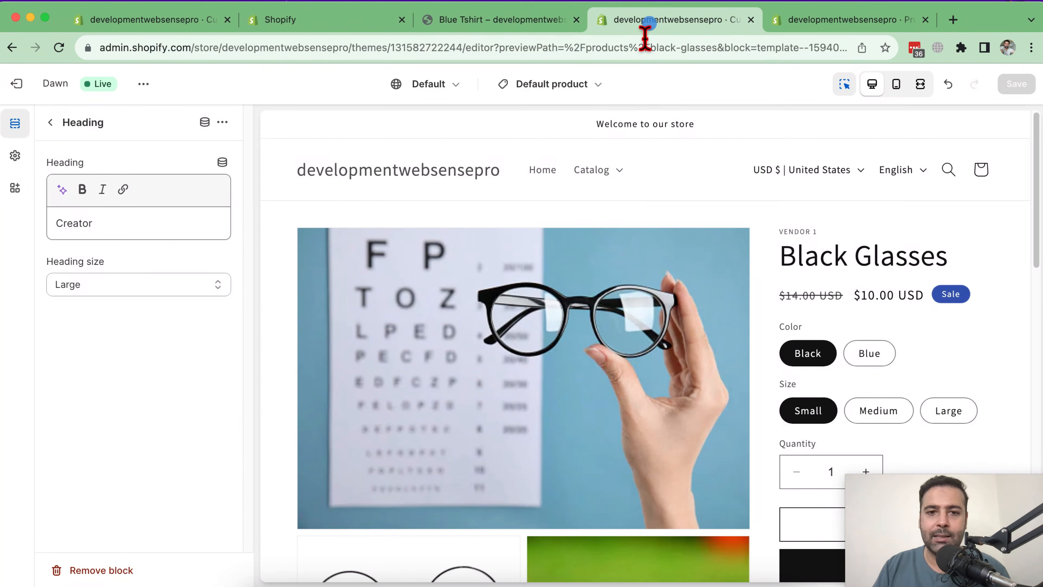
{"action": "left_click_drag", "start_coordinate": [811, 30], "coordinate": [719, 33]}
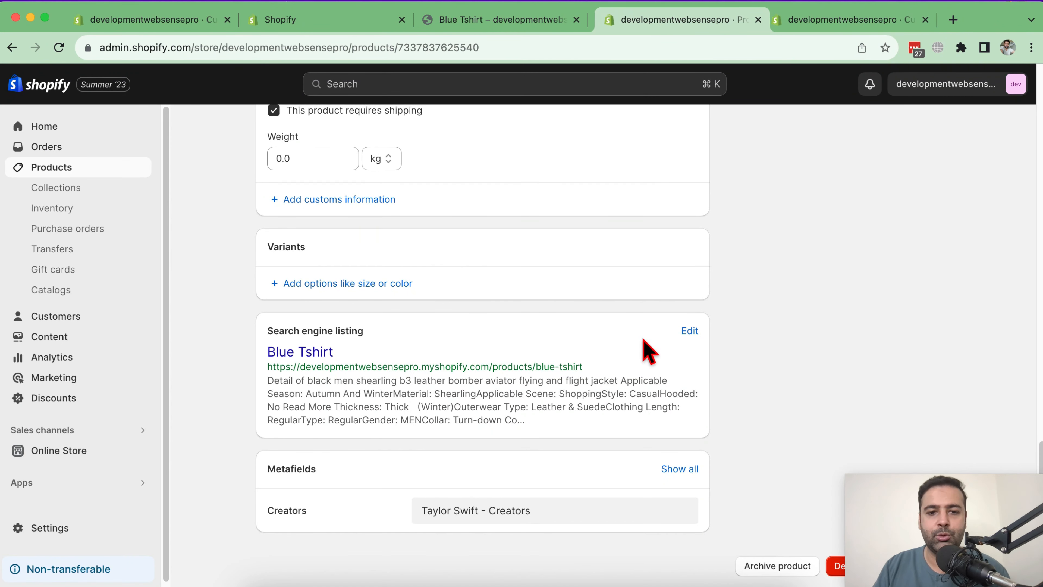
{"action": "left_click", "coordinate": [555, 519]}
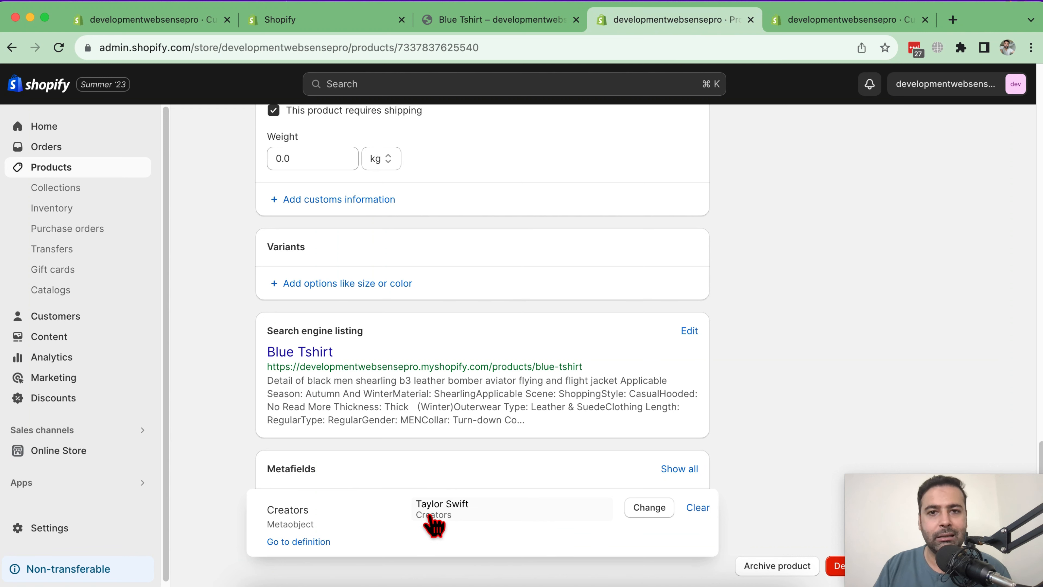
{"action": "left_click", "coordinate": [649, 509]}
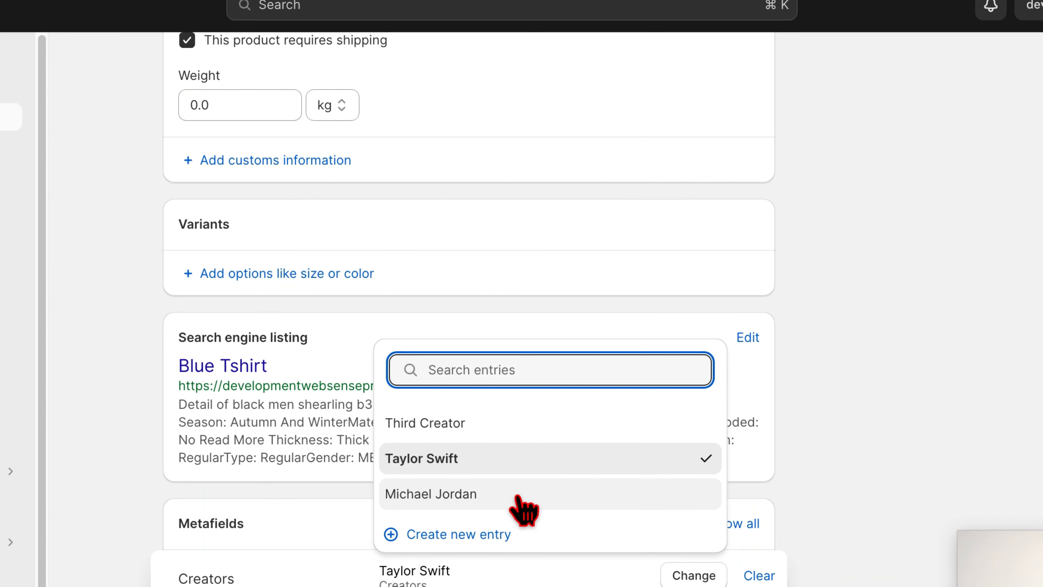
{"action": "left_click", "coordinate": [518, 497]}
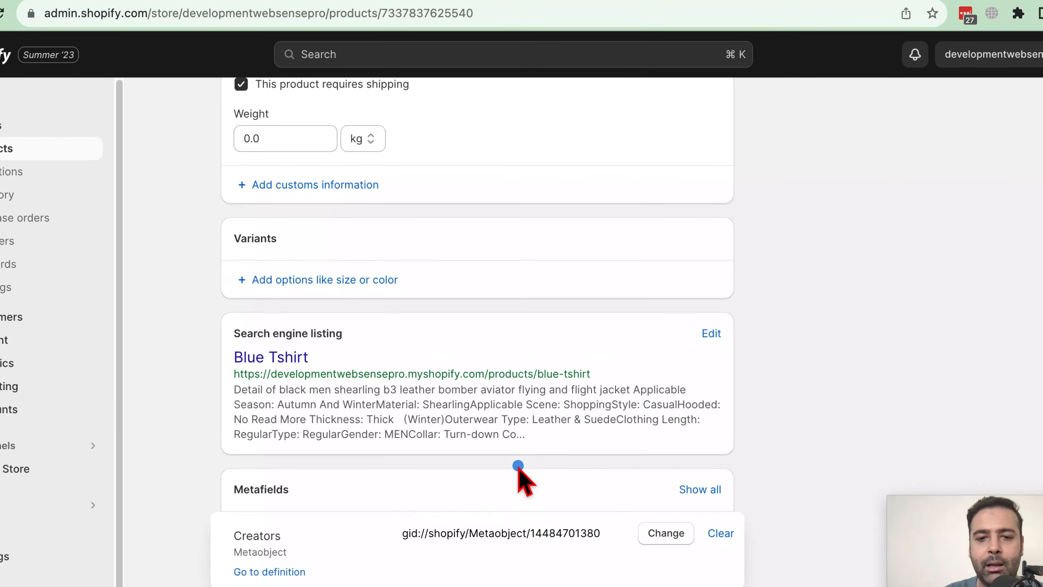
{"action": "left_click", "coordinate": [856, 523]}
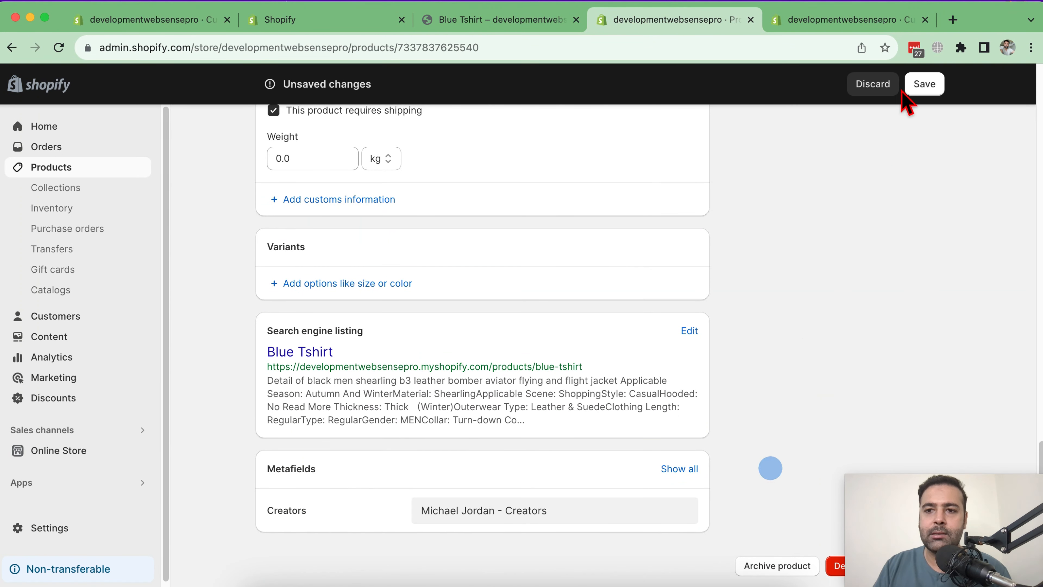
{"action": "left_click", "coordinate": [924, 84]}
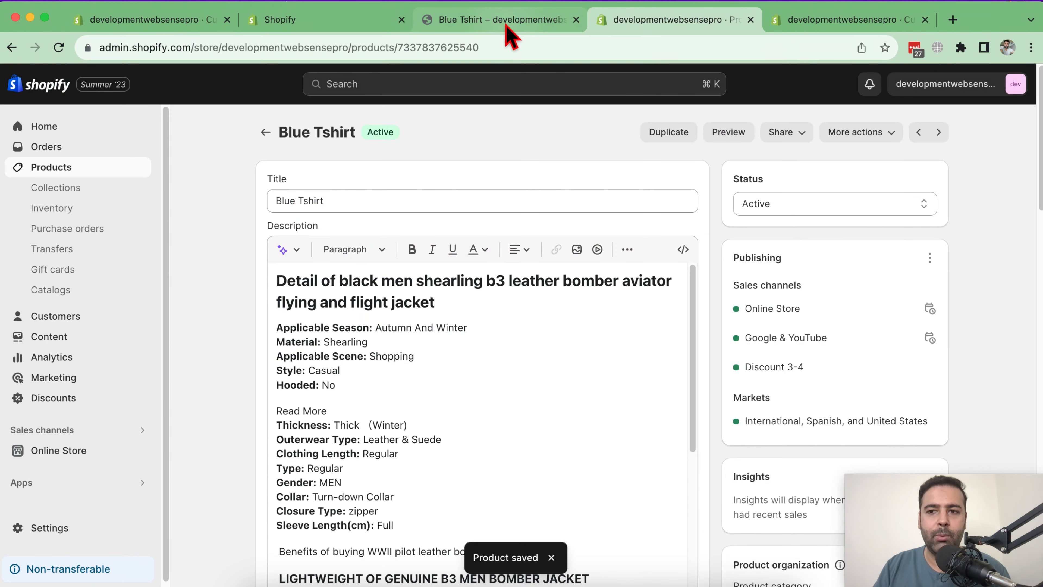
Examine the product details and Creator section on the updated Blue Tshirt store preview
{"action": "left_click", "coordinate": [508, 21]}
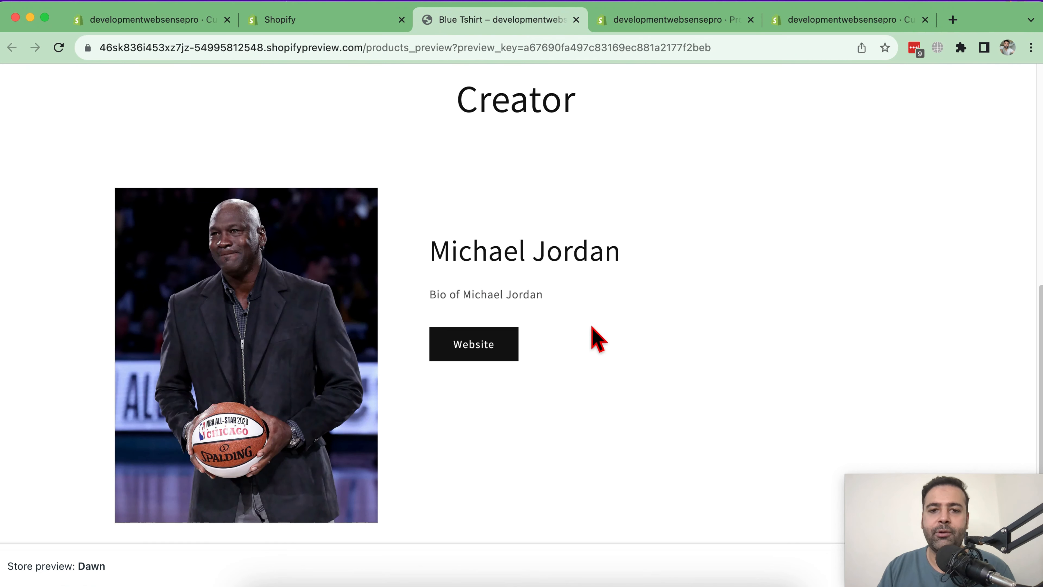
{"action": "scroll", "coordinate": [610, 353], "scroll_direction": "up", "scroll_amount": 9}
{"action": "scroll", "coordinate": [610, 365], "scroll_direction": "up", "scroll_amount": 3}
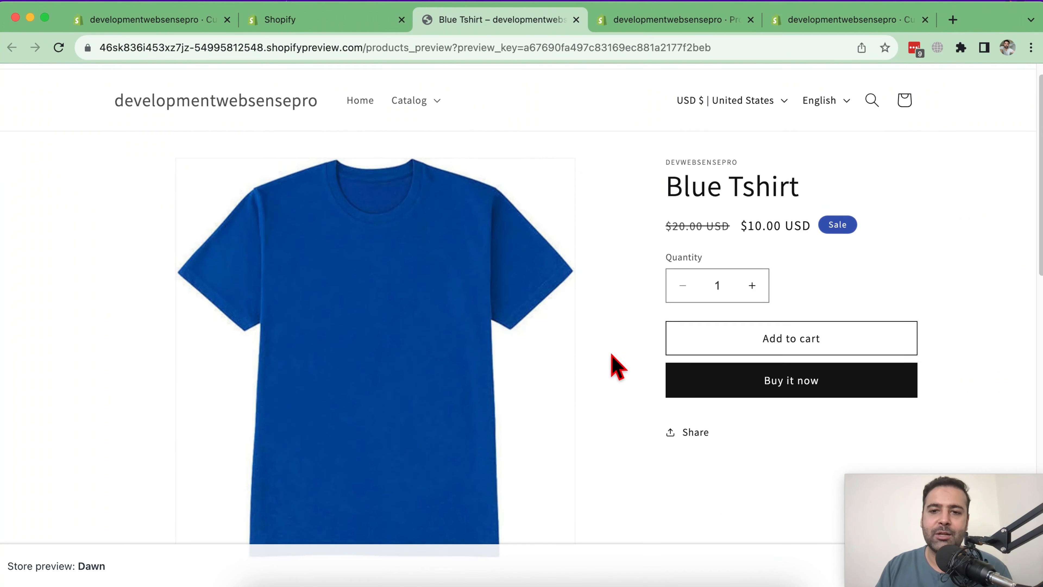
{"action": "scroll", "coordinate": [617, 294], "scroll_direction": "down", "scroll_amount": 15}
{"action": "scroll", "coordinate": [616, 288], "scroll_direction": "up", "scroll_amount": 5}
{"action": "scroll", "coordinate": [614, 280], "scroll_direction": "up", "scroll_amount": 3}
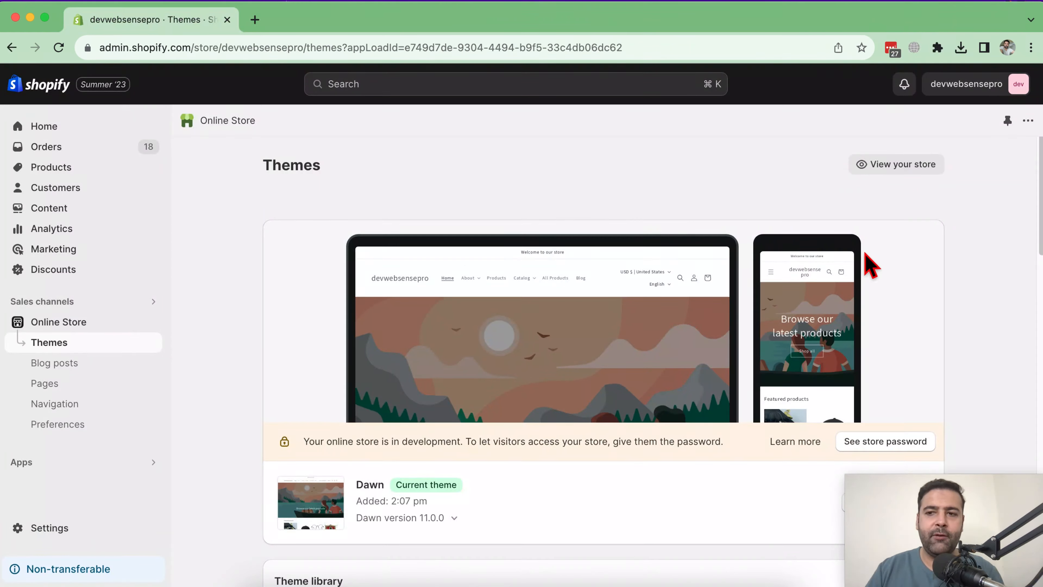
Open the metaobjects page in the devwebsensepro store's content area
{"action": "scroll", "coordinate": [401, 396], "scroll_direction": "down", "scroll_amount": 5}
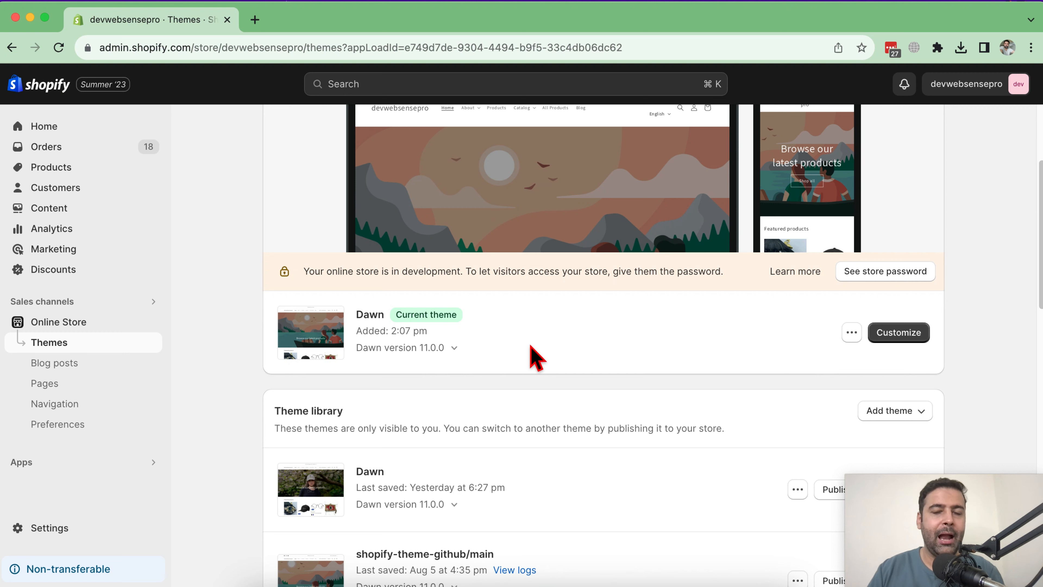
{"action": "left_click", "coordinate": [89, 213]}
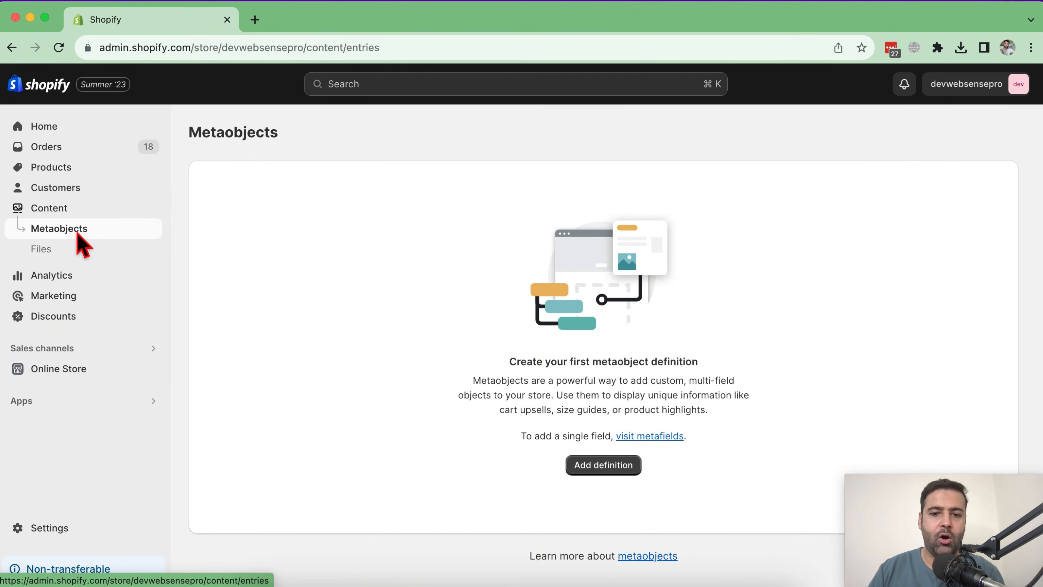
Start a new metaobject definition and name it Creators
{"action": "left_click", "coordinate": [613, 469]}
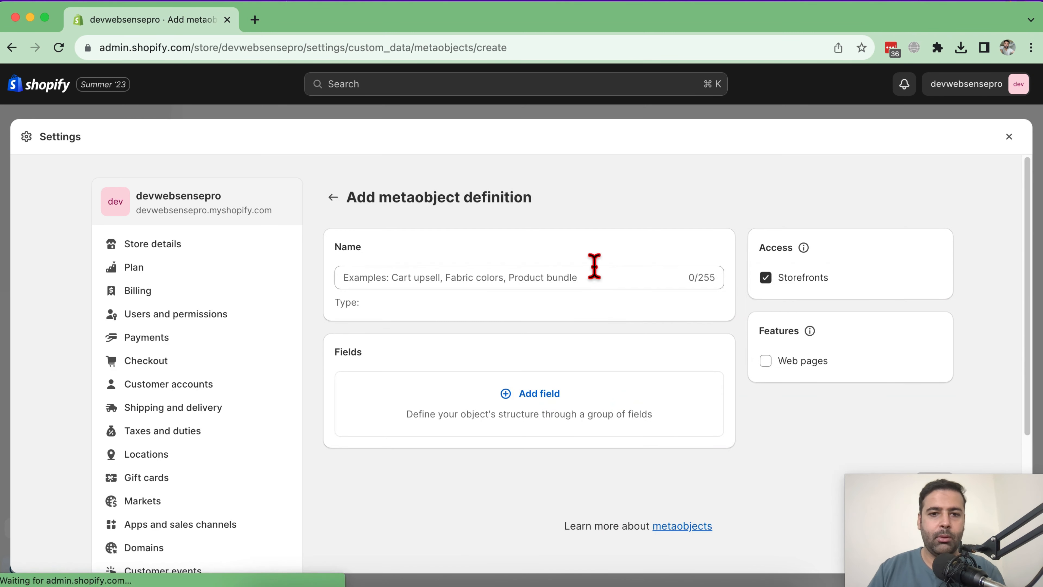
{"action": "left_click", "coordinate": [470, 279]}
{"action": "type", "text": "Crea"}
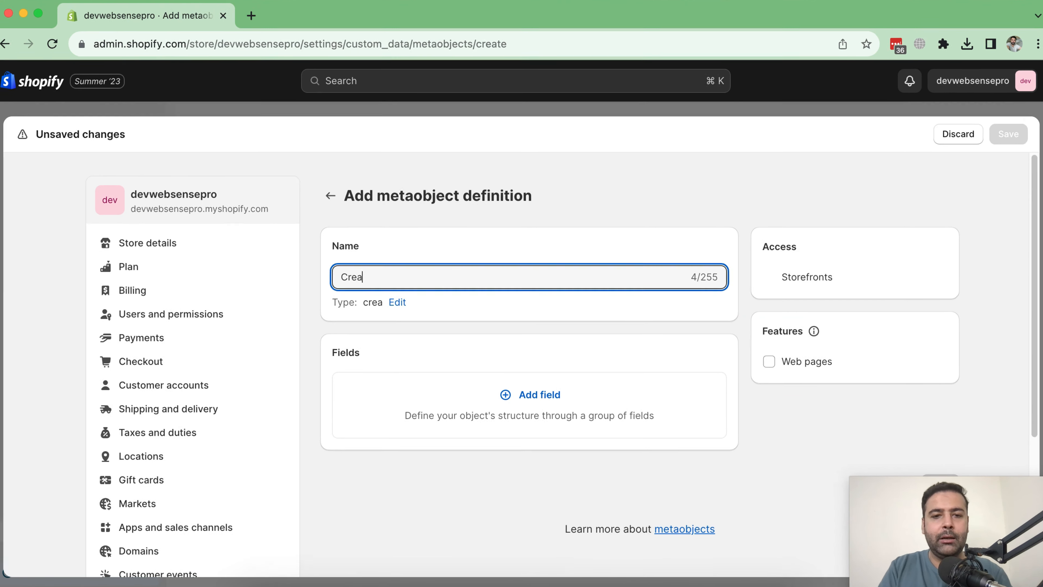
{"action": "type", "text": "tor"}
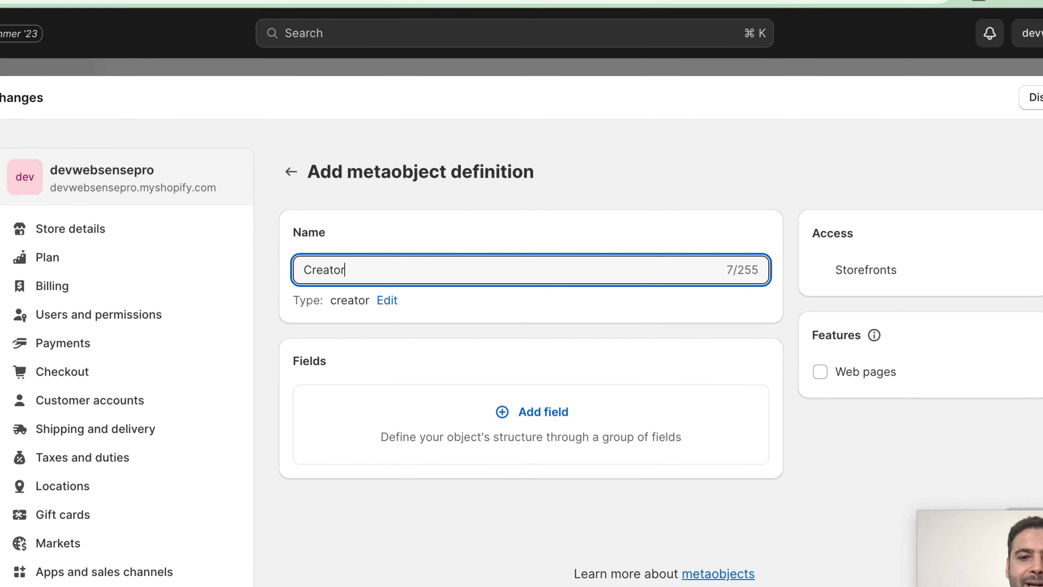
{"action": "type", "text": "s"}
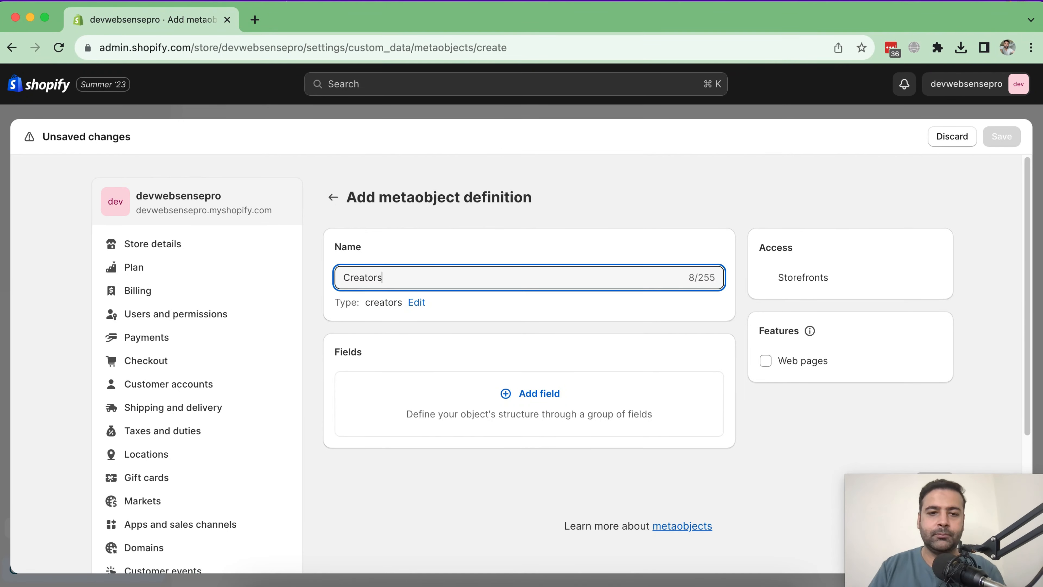
Add a single line text field called Name to the Creators definition and make it required
{"action": "left_click", "coordinate": [530, 394]}
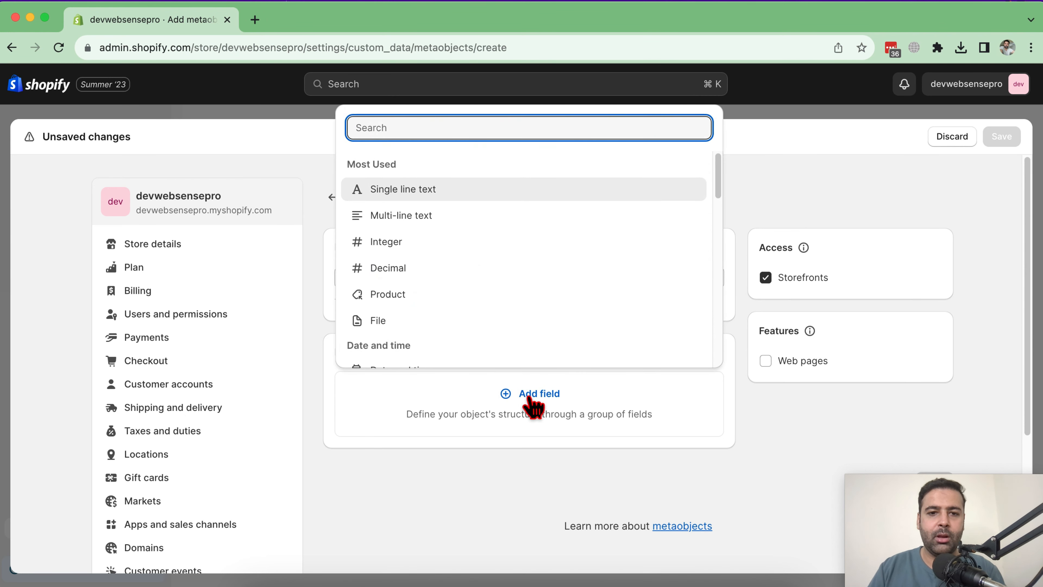
{"action": "left_click", "coordinate": [447, 190]}
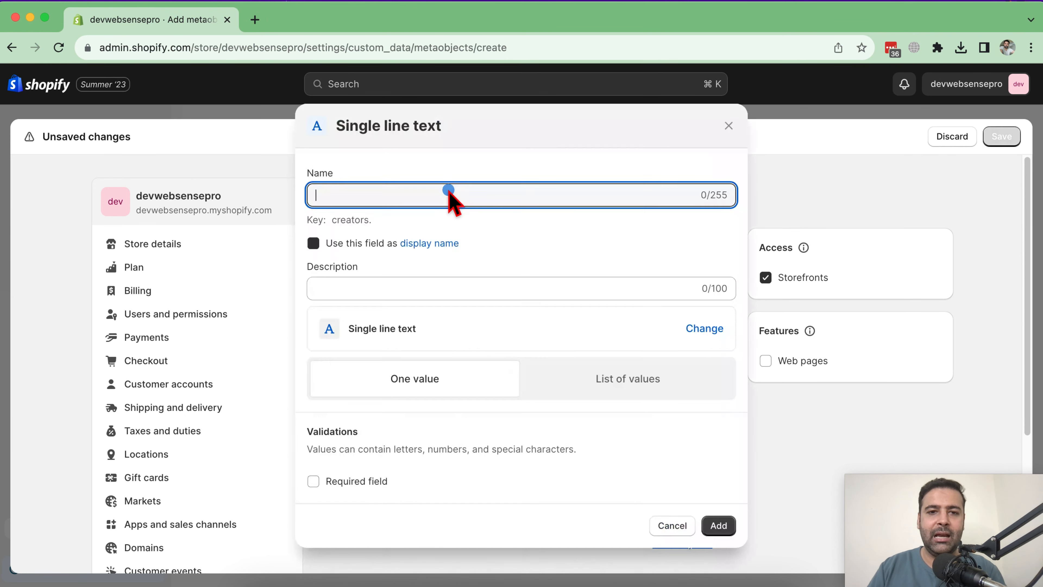
{"action": "type", "text": "Name"}
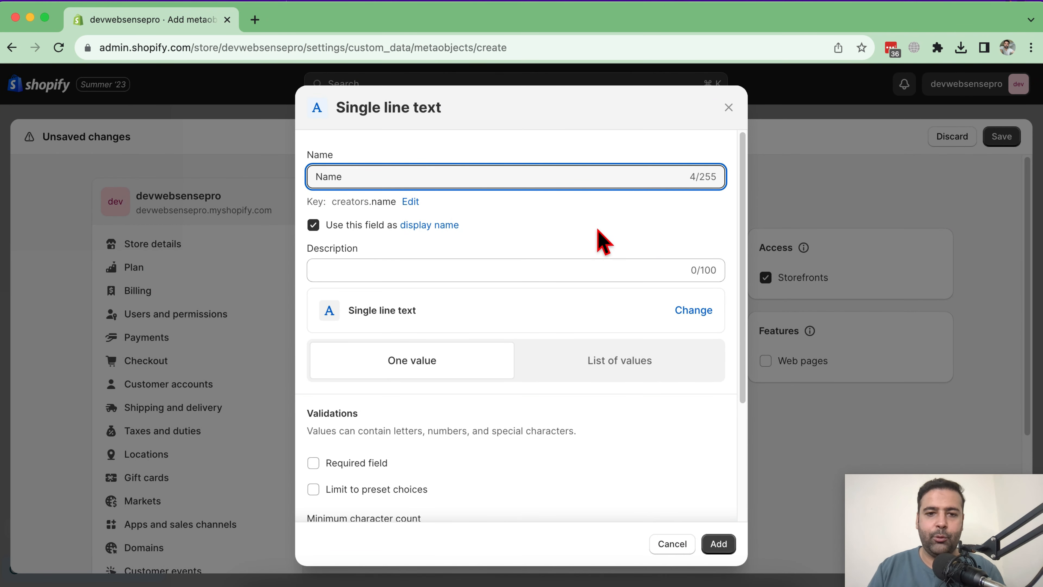
{"action": "scroll", "coordinate": [587, 255], "scroll_direction": "down", "scroll_amount": 3}
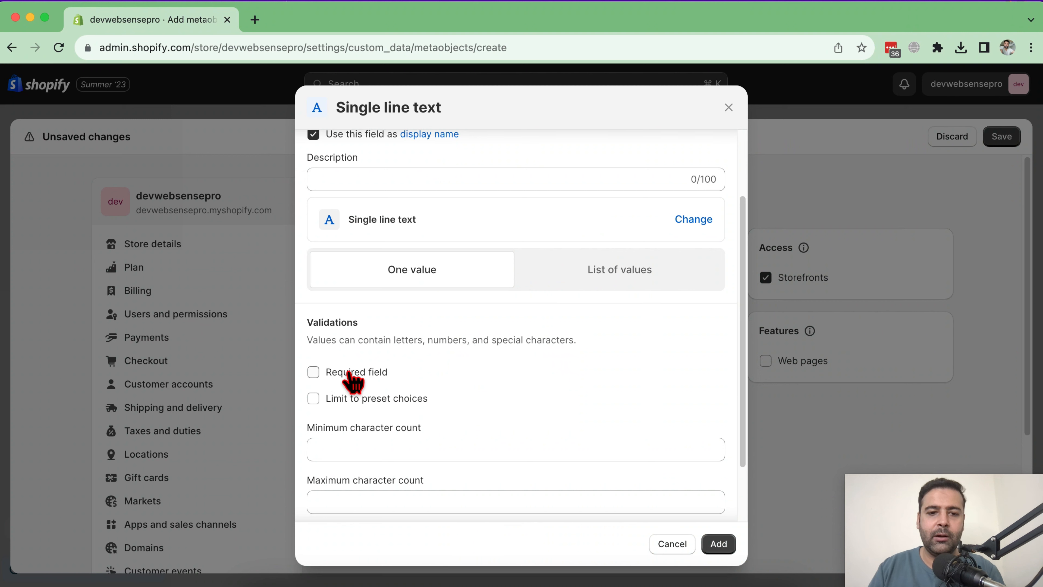
{"action": "left_click", "coordinate": [316, 373]}
{"action": "scroll", "coordinate": [550, 319], "scroll_direction": "down", "scroll_amount": 1}
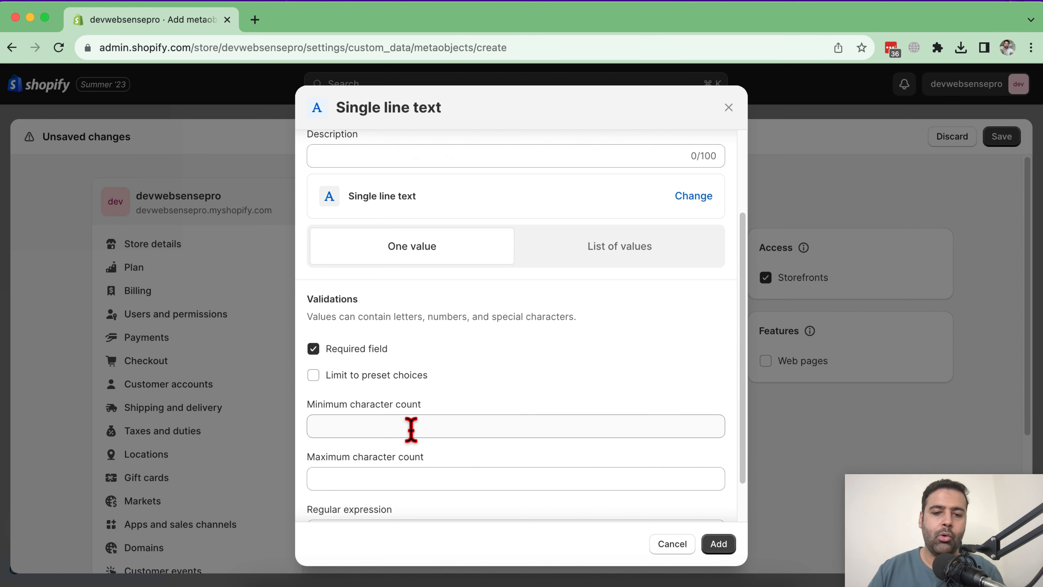
{"action": "scroll", "coordinate": [582, 403], "scroll_direction": "down", "scroll_amount": 2}
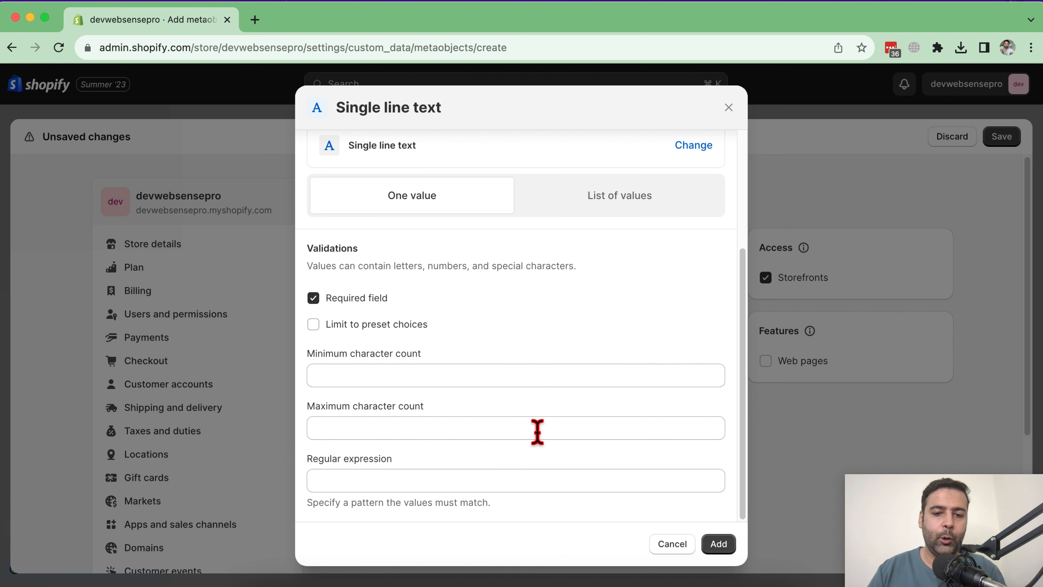
{"action": "scroll", "coordinate": [575, 415], "scroll_direction": "up", "scroll_amount": 4}
{"action": "scroll", "coordinate": [575, 415], "scroll_direction": "up", "scroll_amount": 2}
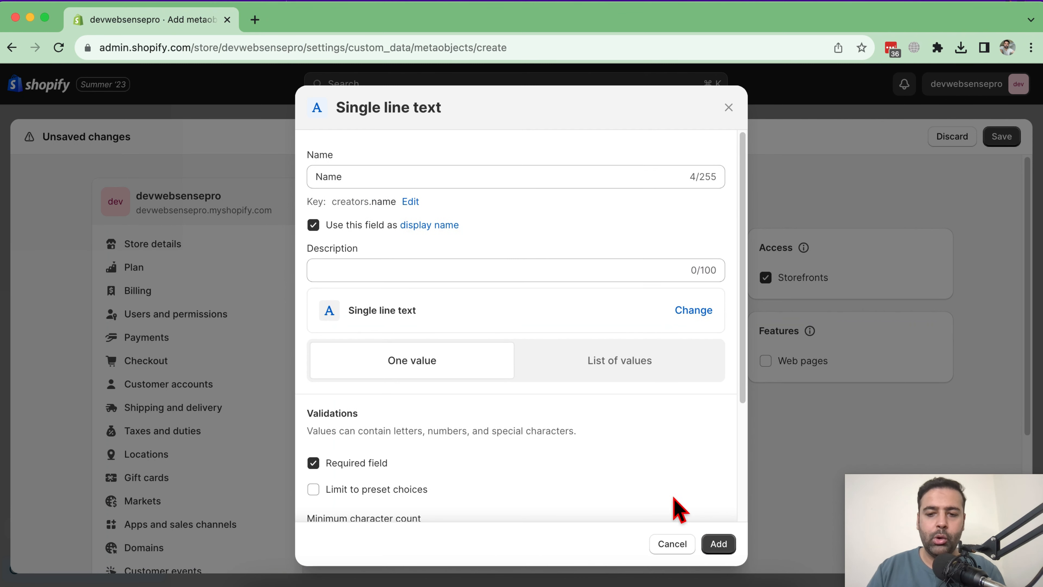
{"action": "left_click", "coordinate": [719, 543]}
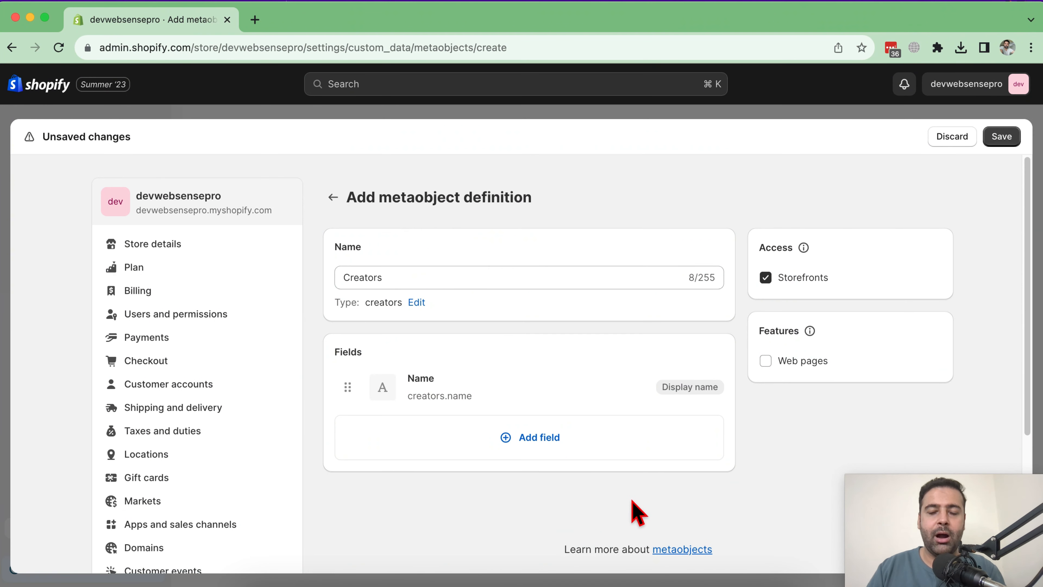
Add a required multi-line text field called Bio to the Creators definition
{"action": "left_click", "coordinate": [532, 440]}
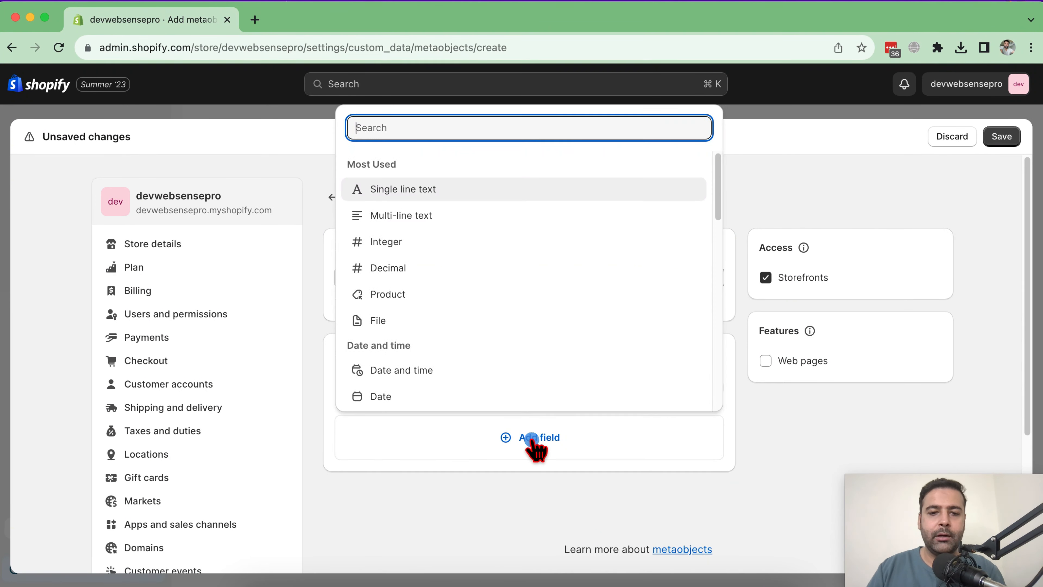
{"action": "left_click", "coordinate": [423, 216]}
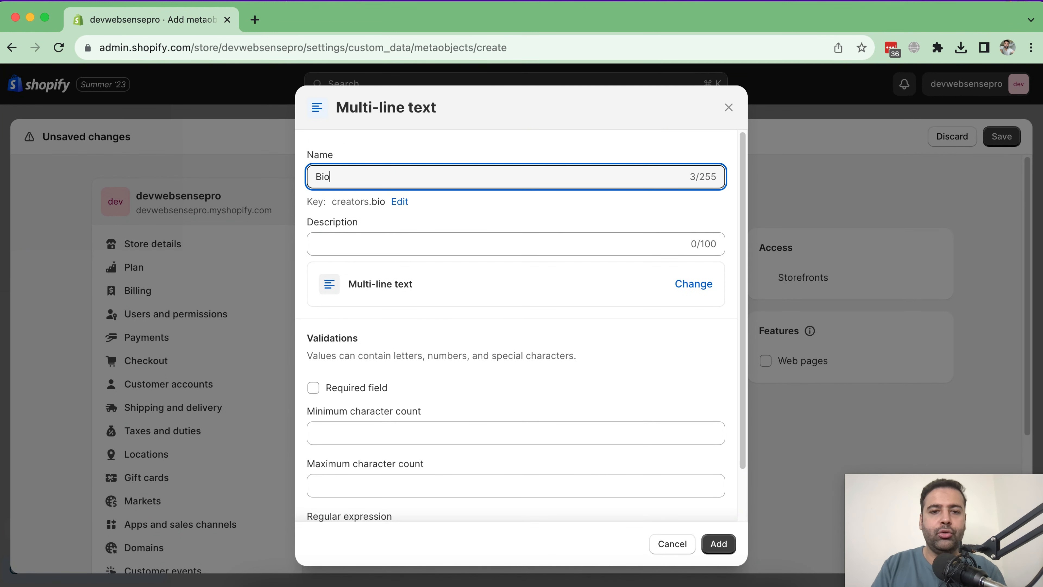
{"action": "scroll", "coordinate": [527, 279], "scroll_direction": "down", "scroll_amount": 1}
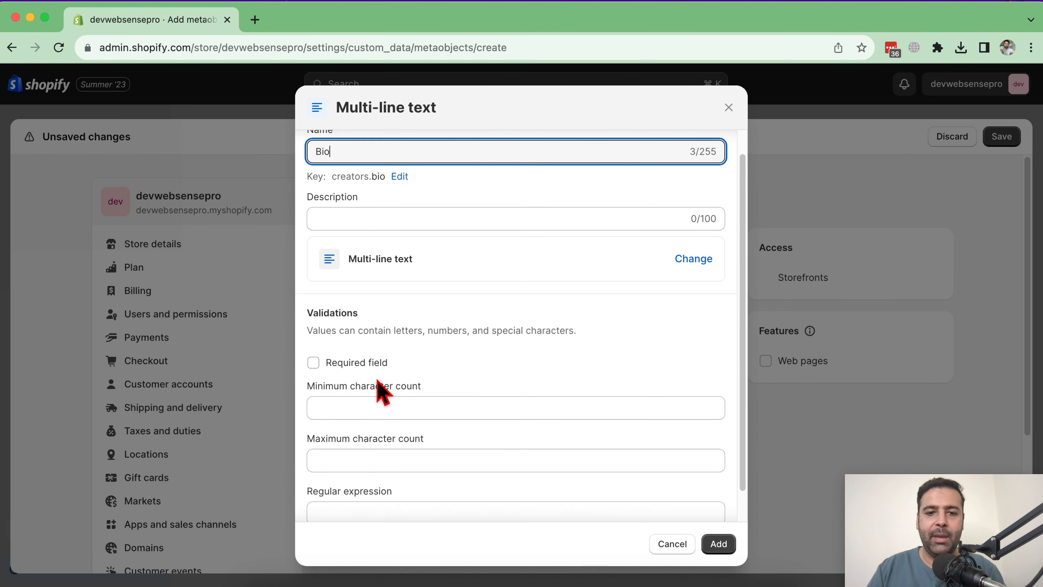
{"action": "left_click", "coordinate": [368, 364]}
{"action": "scroll", "coordinate": [340, 368], "scroll_direction": "down", "scroll_amount": 1}
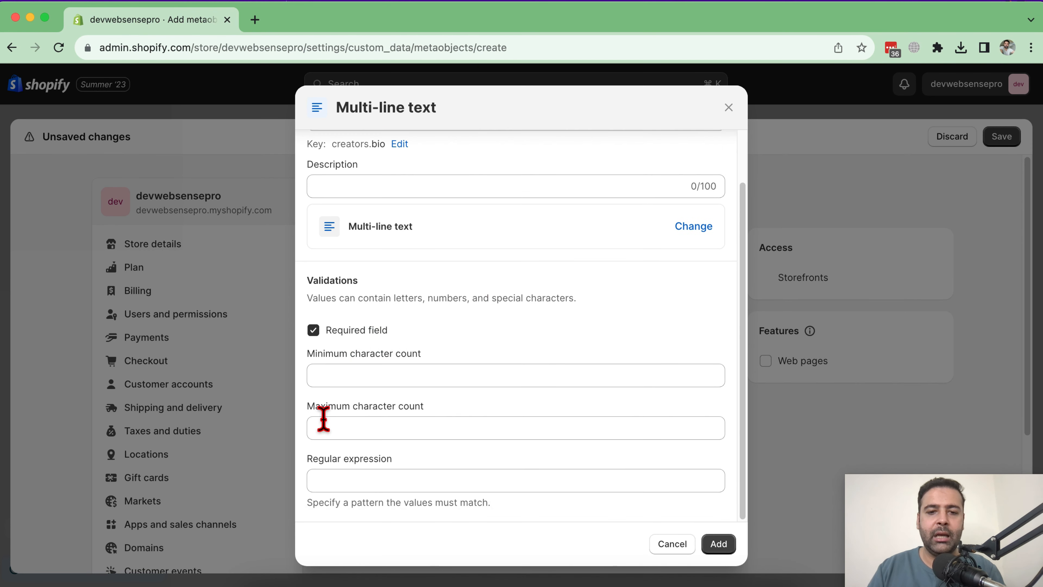
{"action": "scroll", "coordinate": [608, 367], "scroll_direction": "up", "scroll_amount": 2}
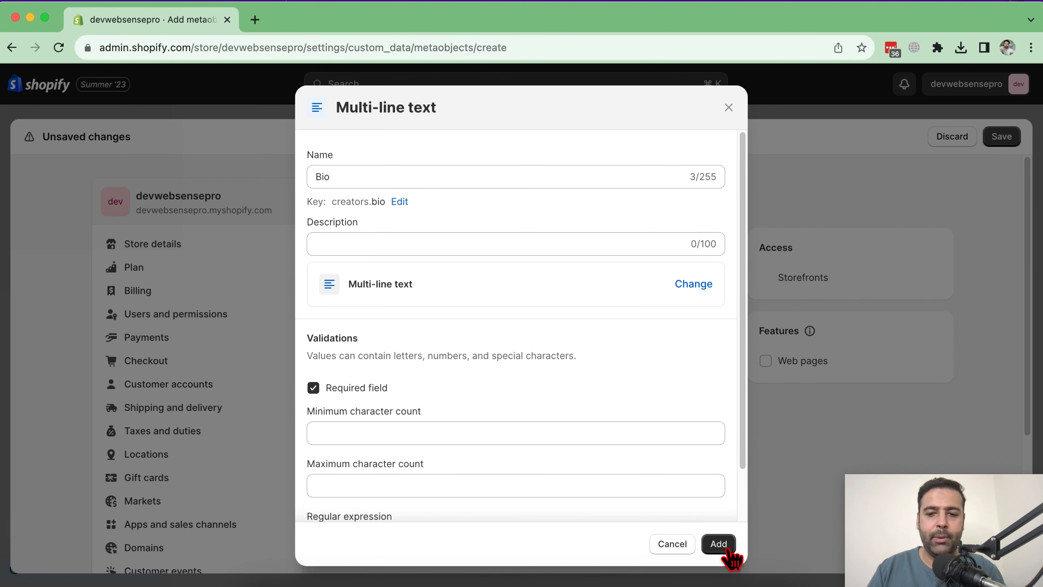
{"action": "left_click", "coordinate": [718, 544]}
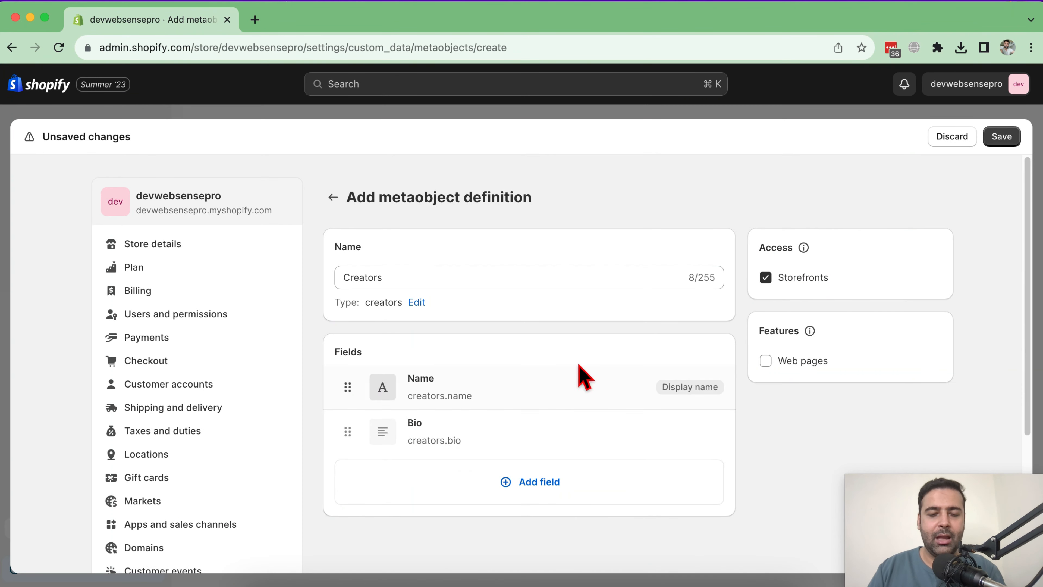
Add a file field called Photo to the Creators definition, accepting images but not videos
{"action": "scroll", "coordinate": [596, 476], "scroll_direction": "down", "scroll_amount": 1}
{"action": "left_click", "coordinate": [559, 470]}
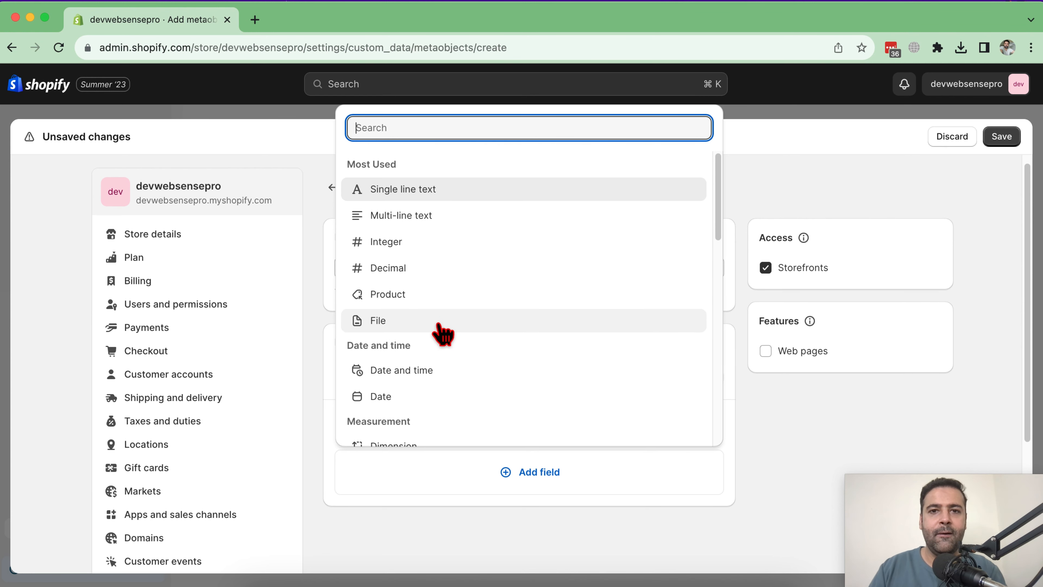
{"action": "left_click", "coordinate": [441, 332]}
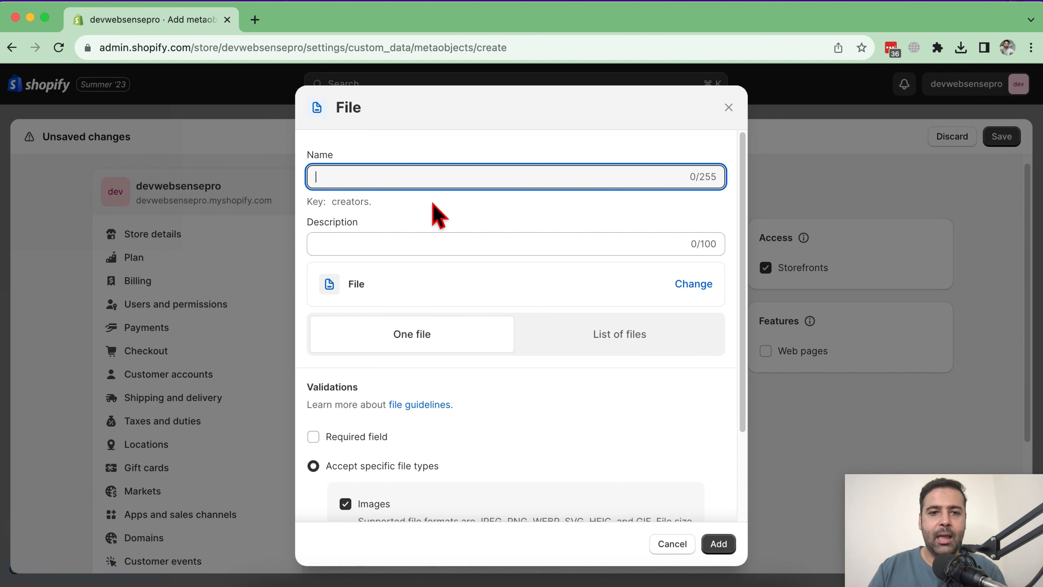
{"action": "type", "text": "Photo"}
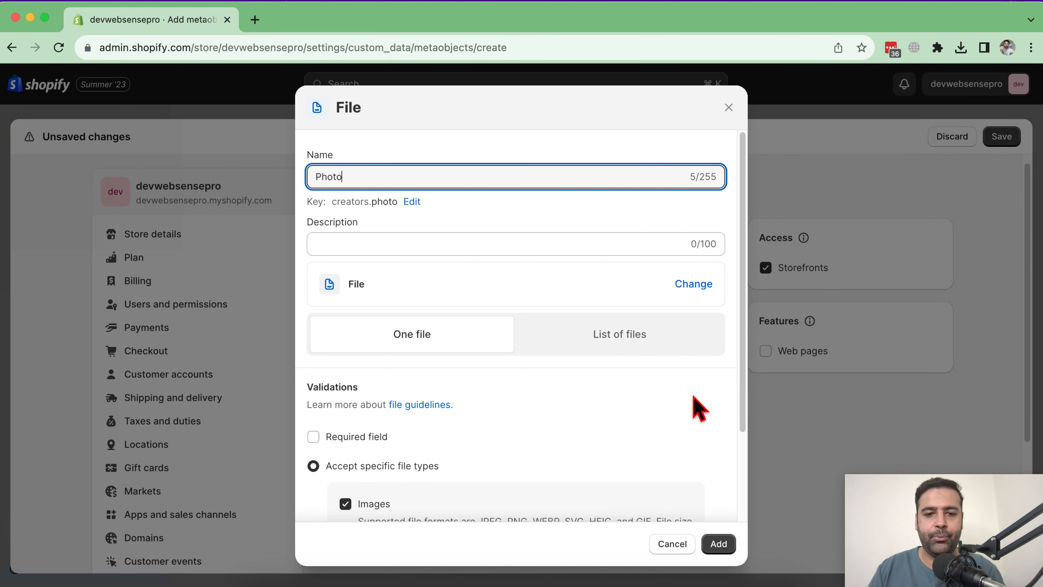
{"action": "left_click", "coordinate": [700, 412]}
{"action": "scroll", "coordinate": [521, 294], "scroll_direction": "down", "scroll_amount": 3}
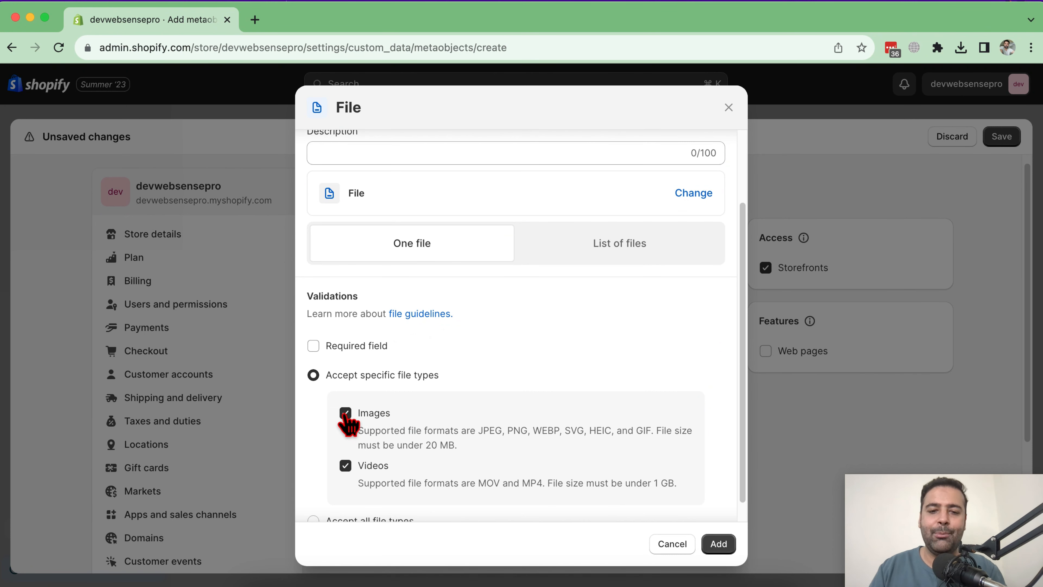
{"action": "left_click", "coordinate": [347, 466]}
{"action": "left_click", "coordinate": [720, 546]}
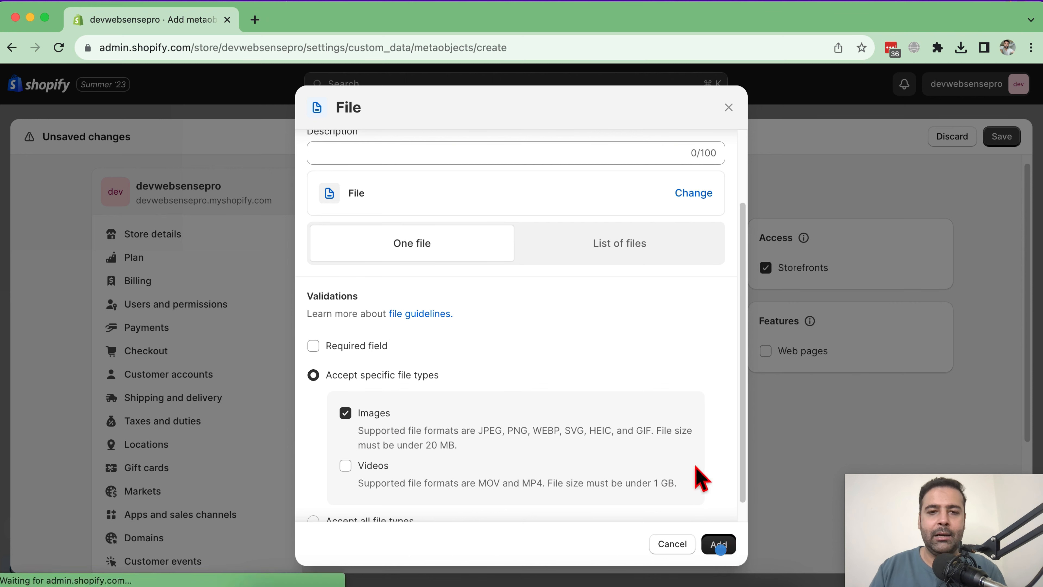
Add a URL field called Website to the Creators definition
{"action": "scroll", "coordinate": [717, 261], "scroll_direction": "down", "scroll_amount": 1}
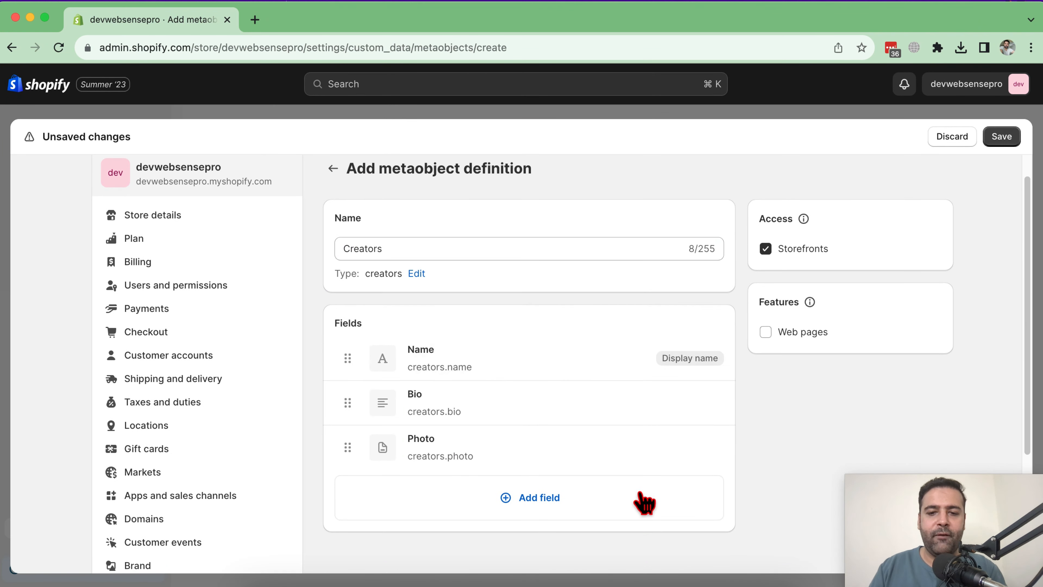
{"action": "left_click", "coordinate": [537, 504]}
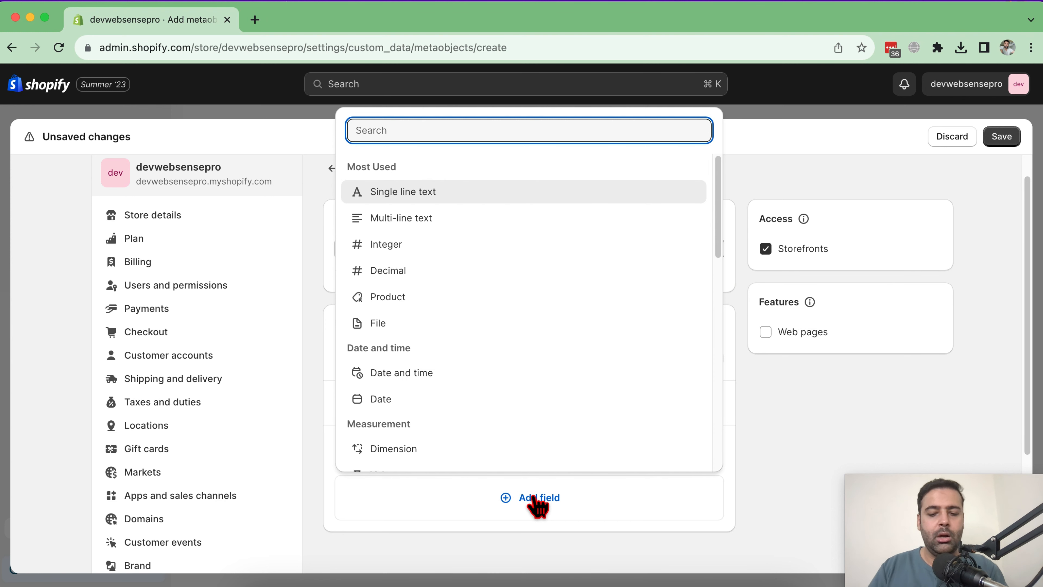
{"action": "type", "text": "url"}
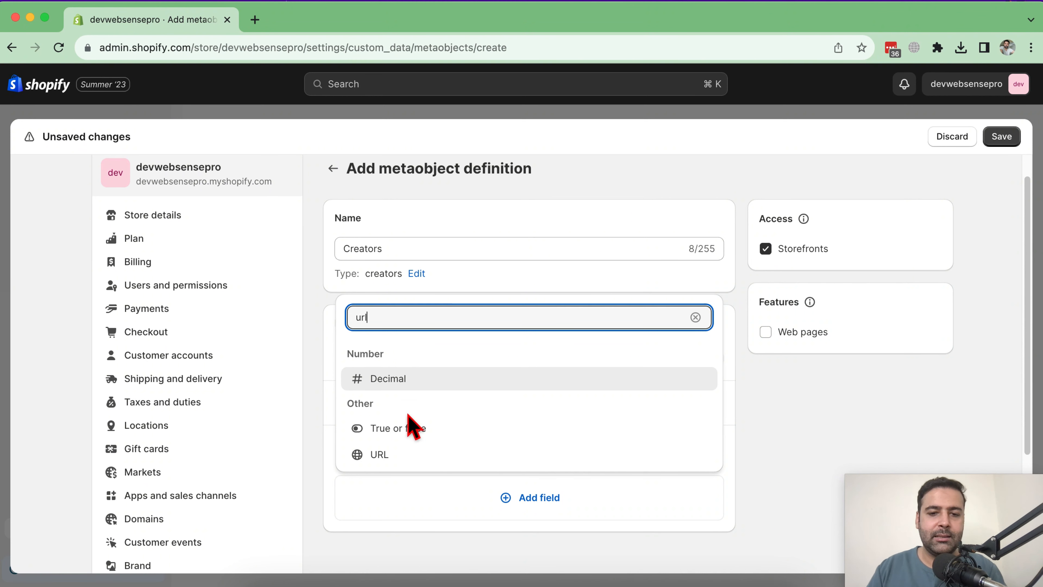
{"action": "left_click", "coordinate": [443, 456]}
{"action": "type", "text": "Website"}
{"action": "scroll", "coordinate": [578, 165], "scroll_direction": "down", "scroll_amount": 1}
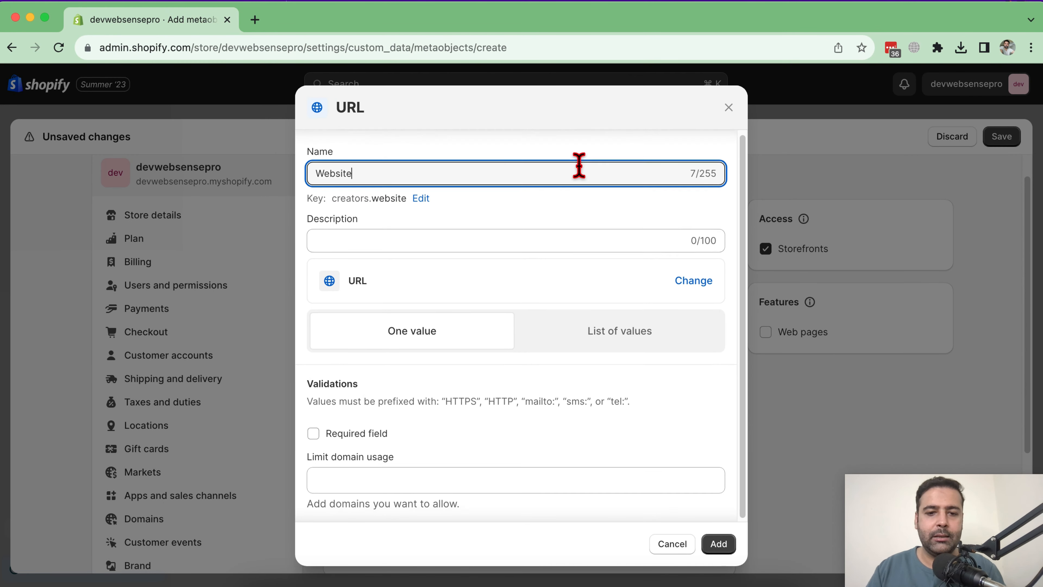
{"action": "left_click", "coordinate": [372, 432]}
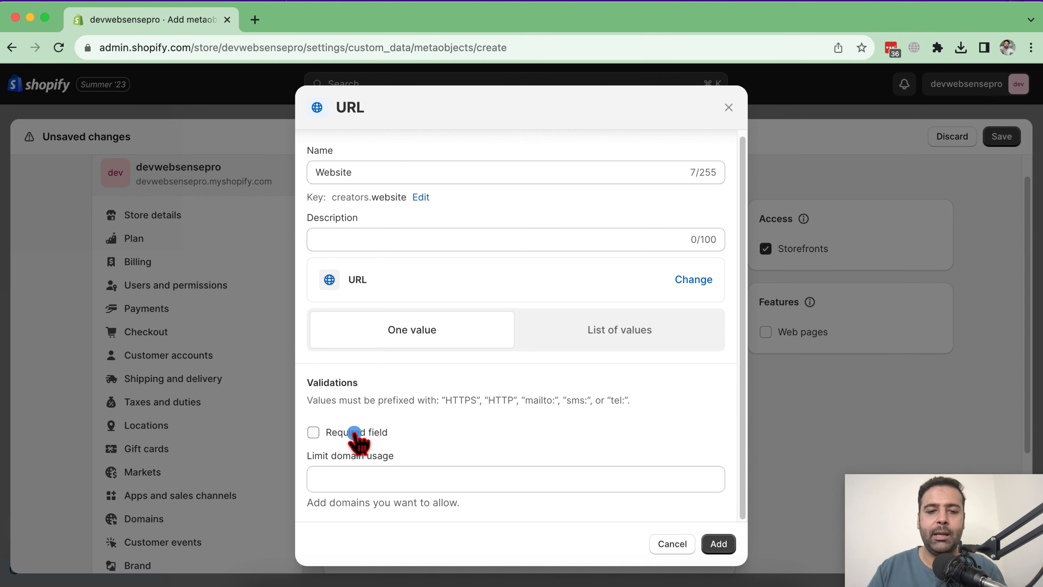
{"action": "left_click", "coordinate": [722, 549]}
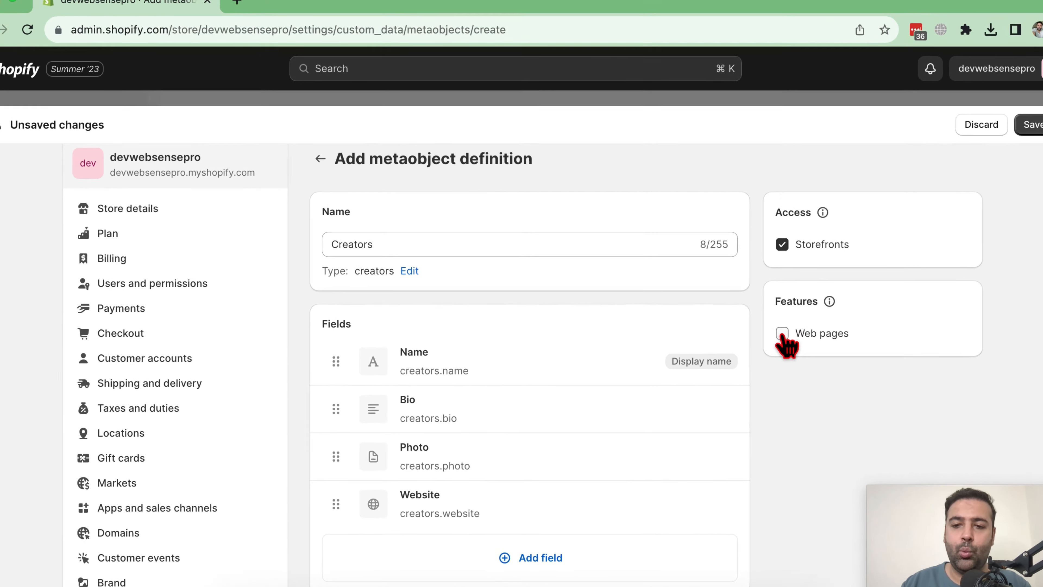
Enable the Web pages feature for the Creators definition and save the definition
{"action": "left_click", "coordinate": [765, 332]}
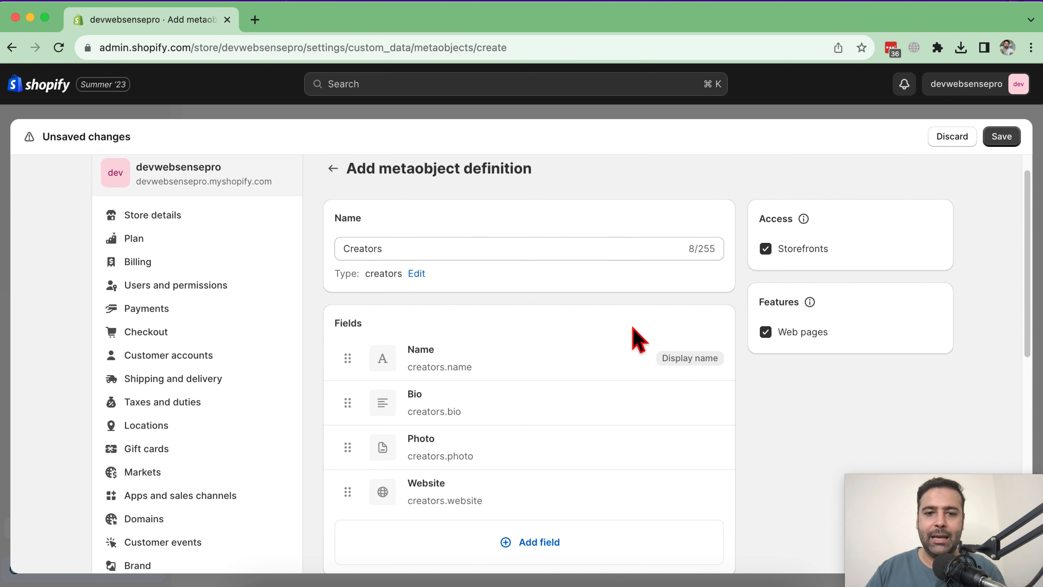
{"action": "left_click_drag", "start_coordinate": [407, 255], "coordinate": [341, 263]}
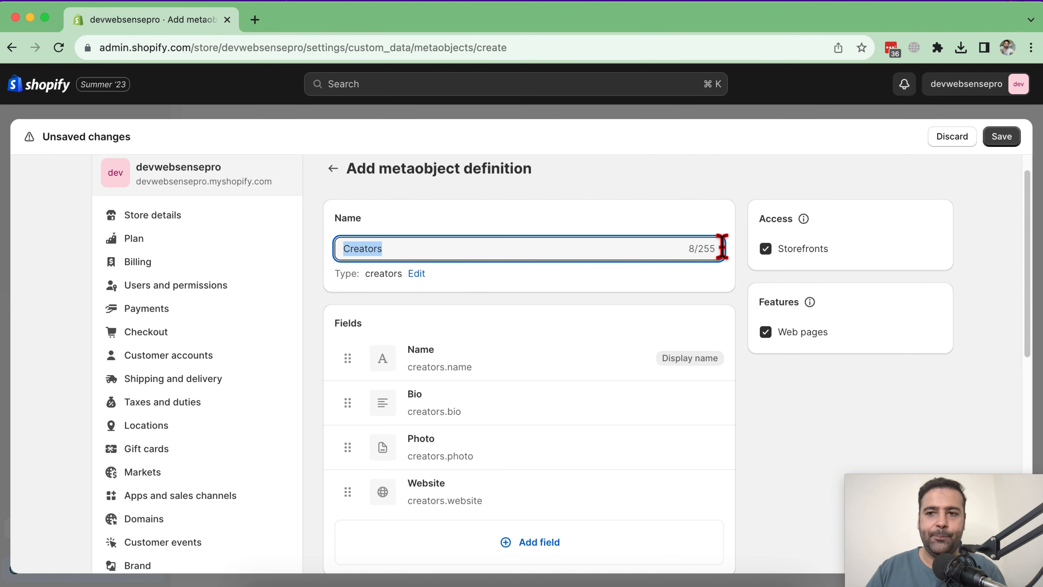
{"action": "left_click", "coordinate": [1002, 137]}
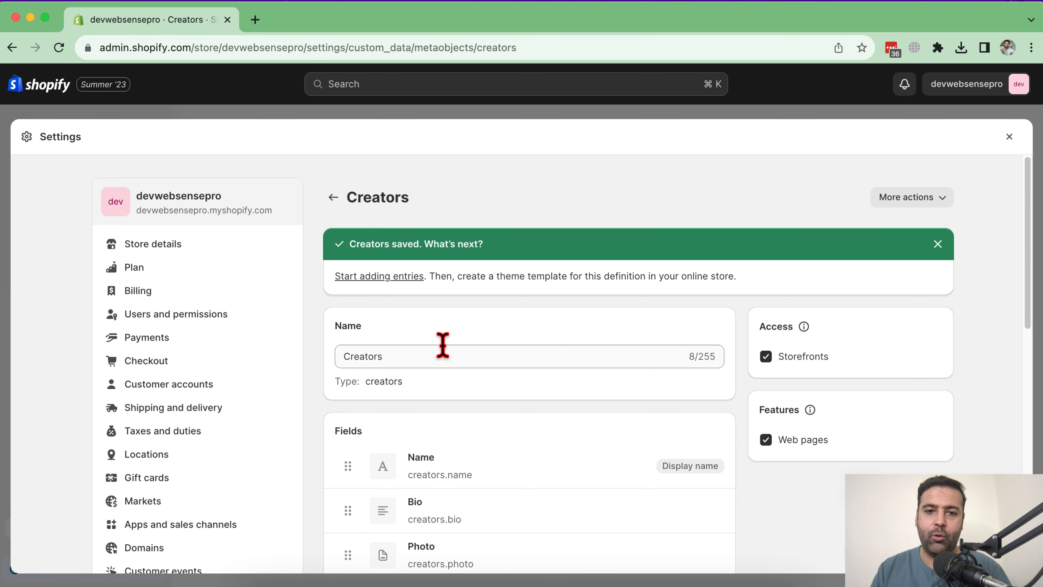
Leave the store settings and start a new metaobject entry based on the Creators definition
{"action": "left_click", "coordinate": [396, 275], "text": "super"}
{"action": "left_click", "coordinate": [1010, 136]}
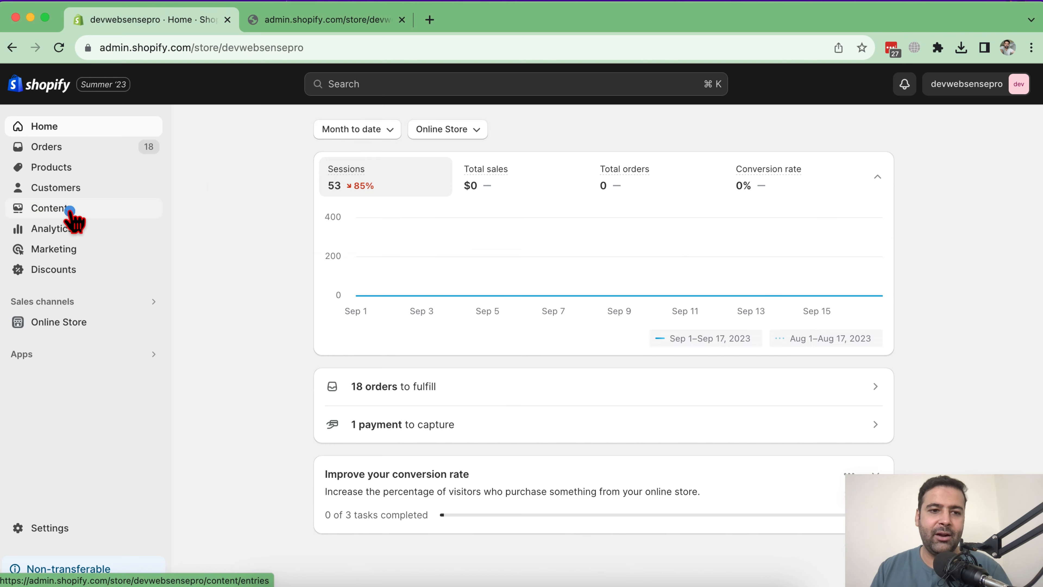
{"action": "left_click", "coordinate": [69, 210]}
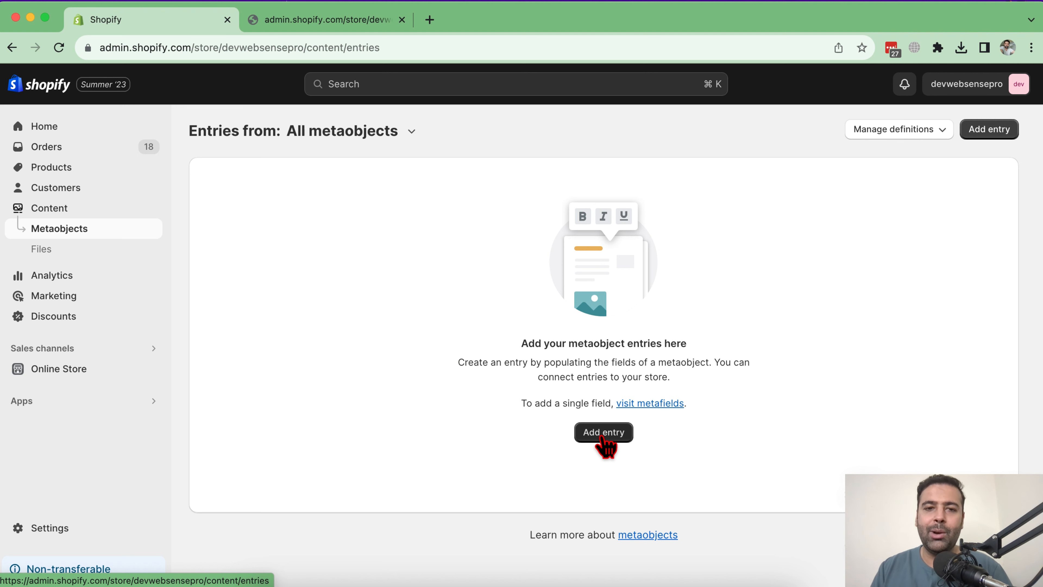
{"action": "left_click", "coordinate": [603, 435]}
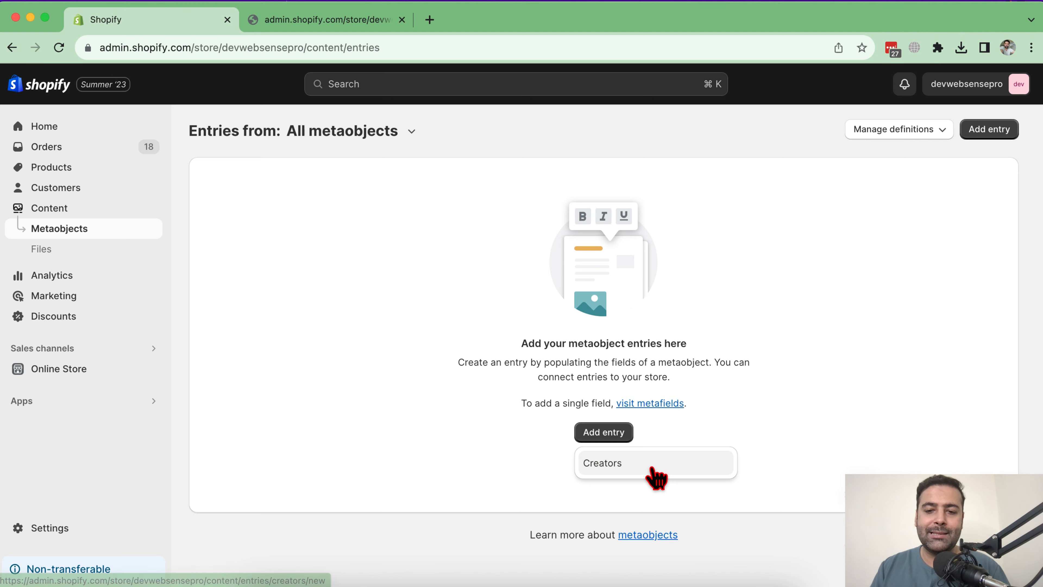
{"action": "left_click", "coordinate": [653, 469]}
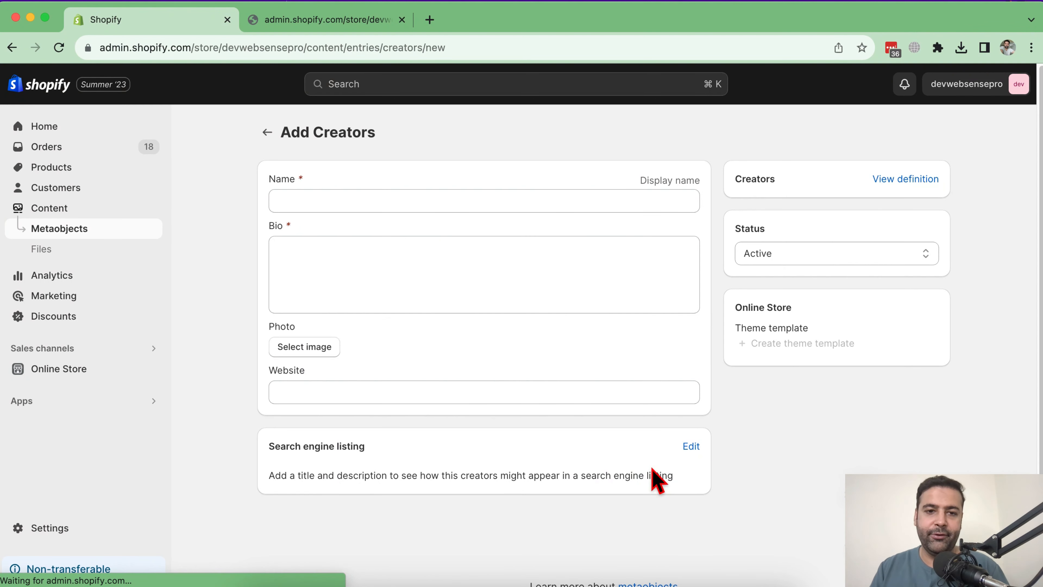
Enter Dwayne Johnson as the entry's name and "Bio of Dwayne Johnson" as its bio
{"action": "left_click", "coordinate": [422, 201]}
{"action": "type", "text": "Dwayne Johnson"}
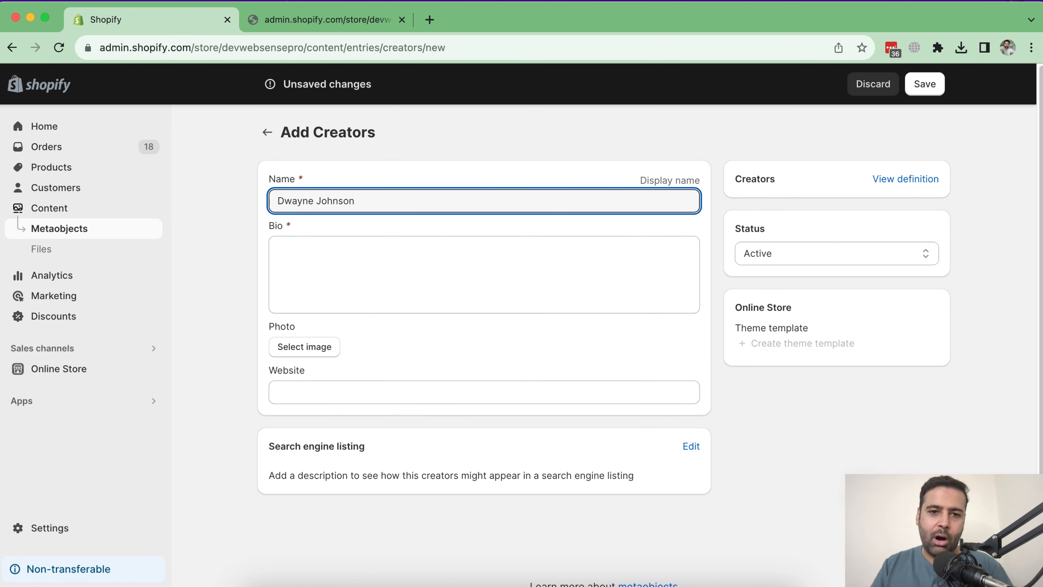
{"action": "left_click", "coordinate": [515, 279]}
{"action": "type", "text": "Bio of Dwayne Johnson"}
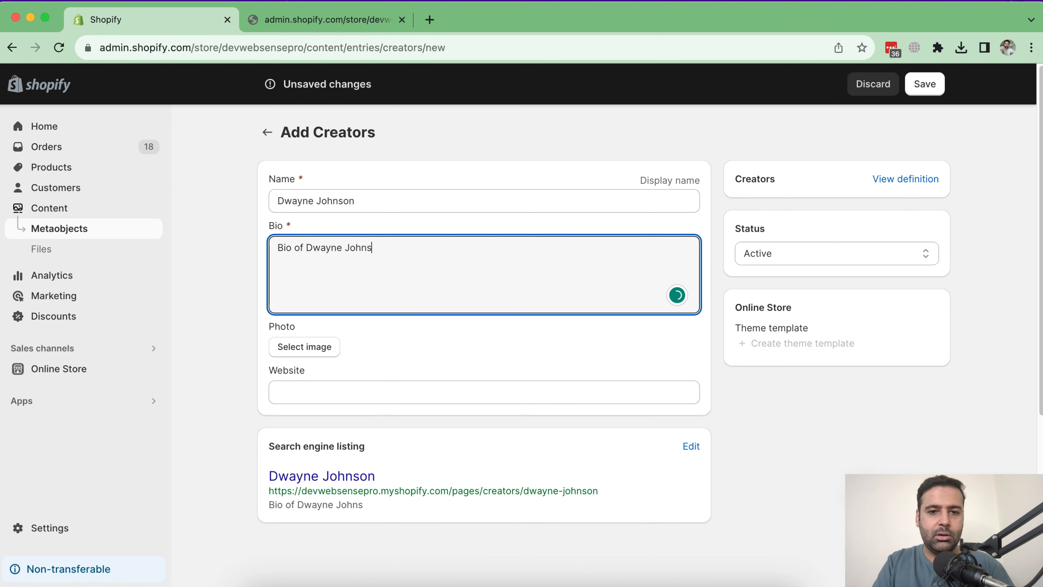
Upload dwayne-johnson.jpeg from the Meta Objects folder and use it as the entry's photo
{"action": "left_click", "coordinate": [325, 348]}
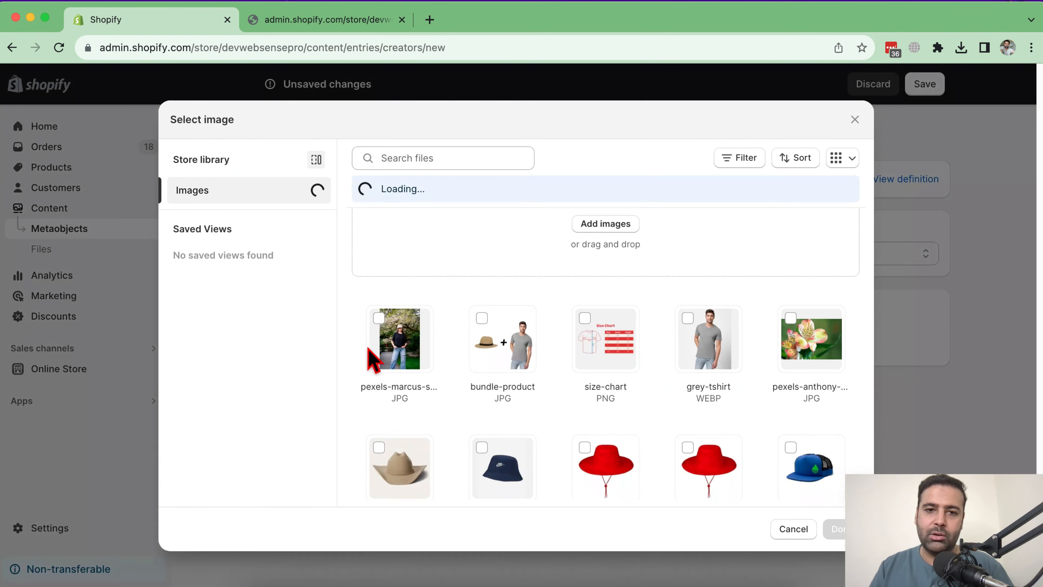
{"action": "left_click", "coordinate": [601, 228]}
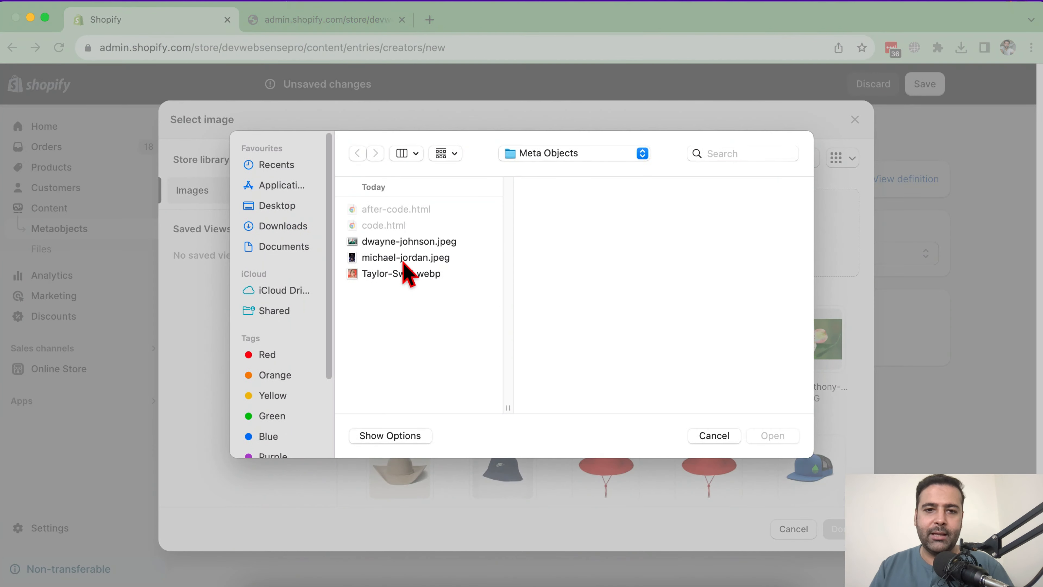
{"action": "left_click", "coordinate": [411, 241]}
{"action": "left_click", "coordinate": [774, 435]}
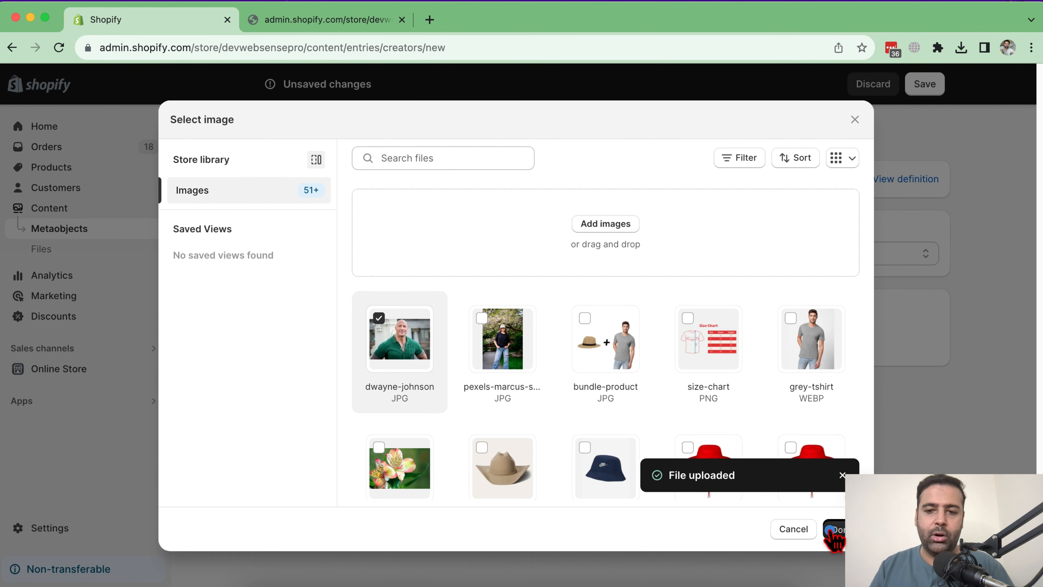
{"action": "left_click", "coordinate": [830, 529]}
{"action": "left_click", "coordinate": [403, 401]}
{"action": "type", "text": "http://dwayne.com"}
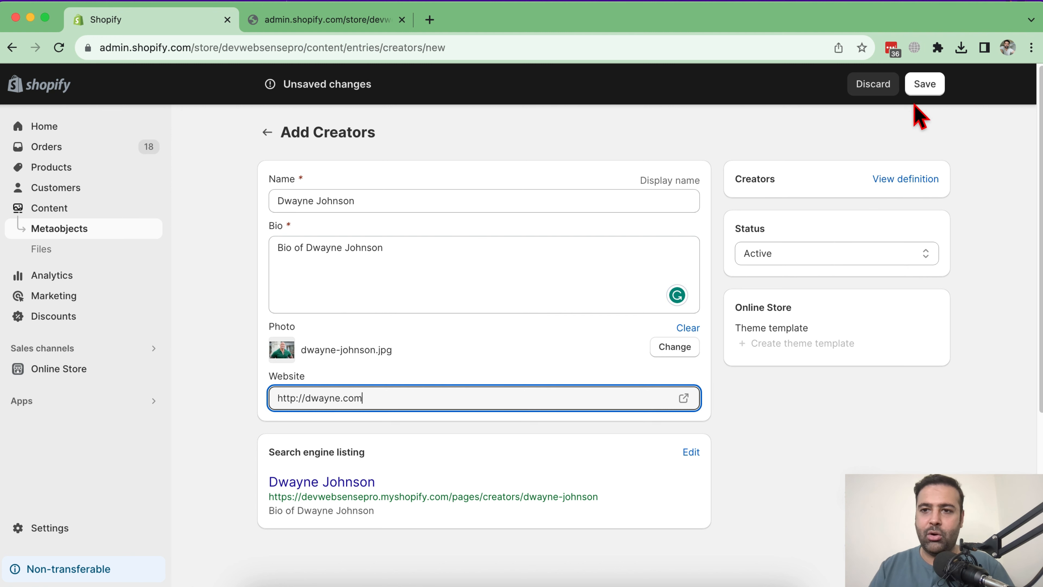
{"action": "left_click", "coordinate": [924, 84]}
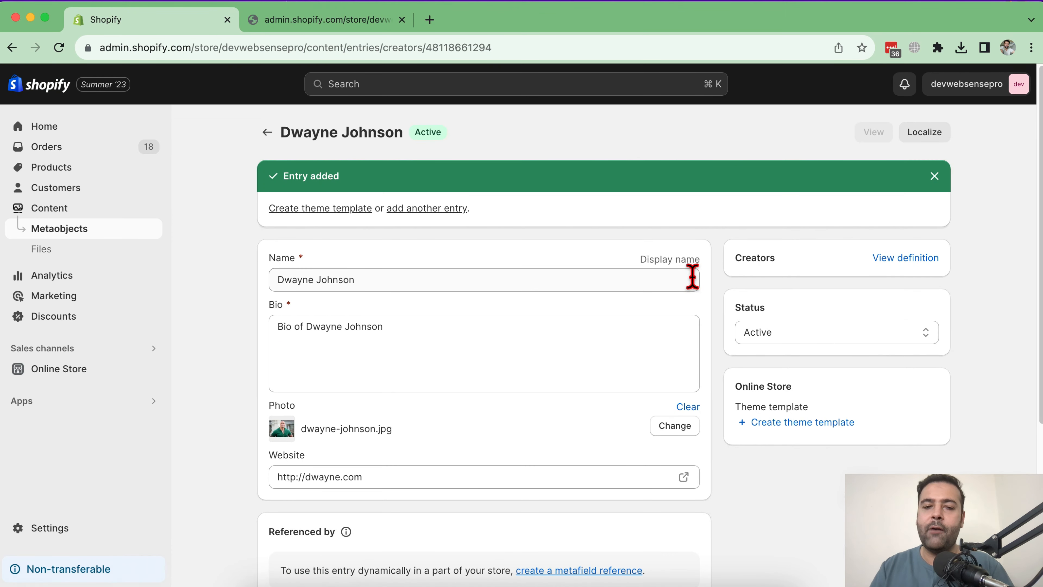
{"action": "left_click", "coordinate": [267, 132]}
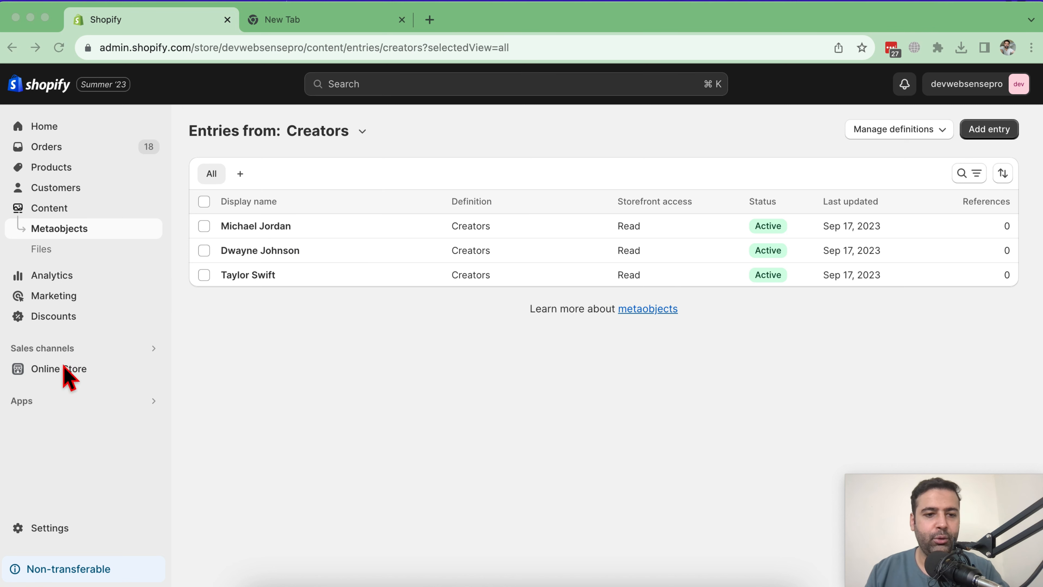
Add an online store page titled Creators and save it
{"action": "left_click", "coordinate": [101, 370]}
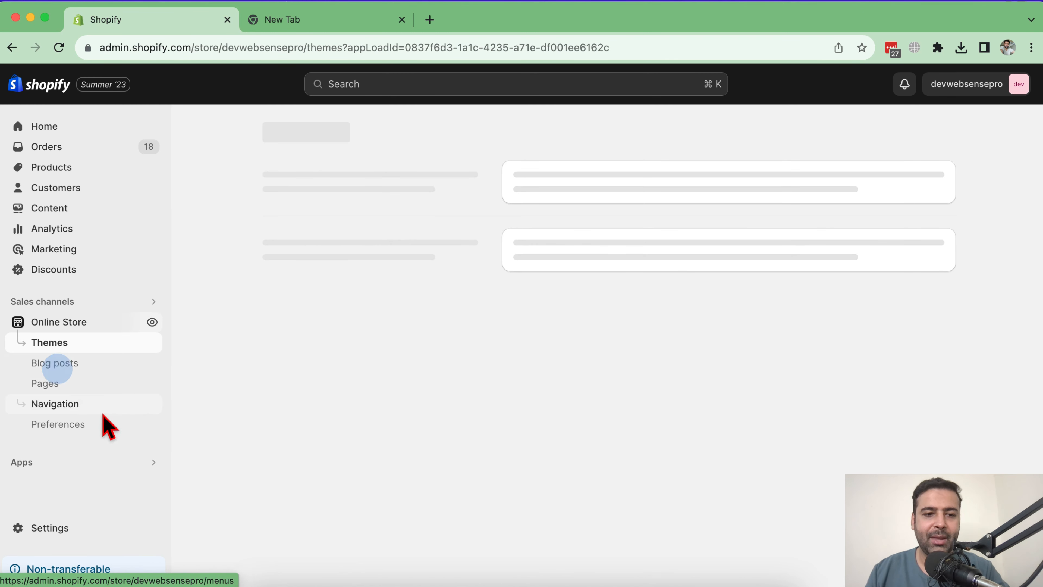
{"action": "left_click", "coordinate": [57, 384]}
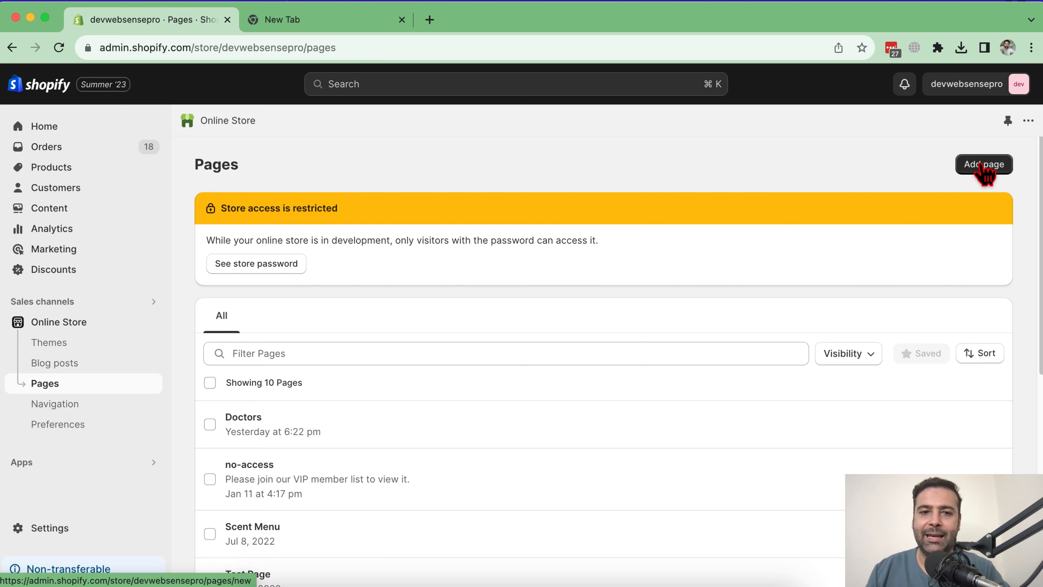
{"action": "left_click", "coordinate": [984, 165]}
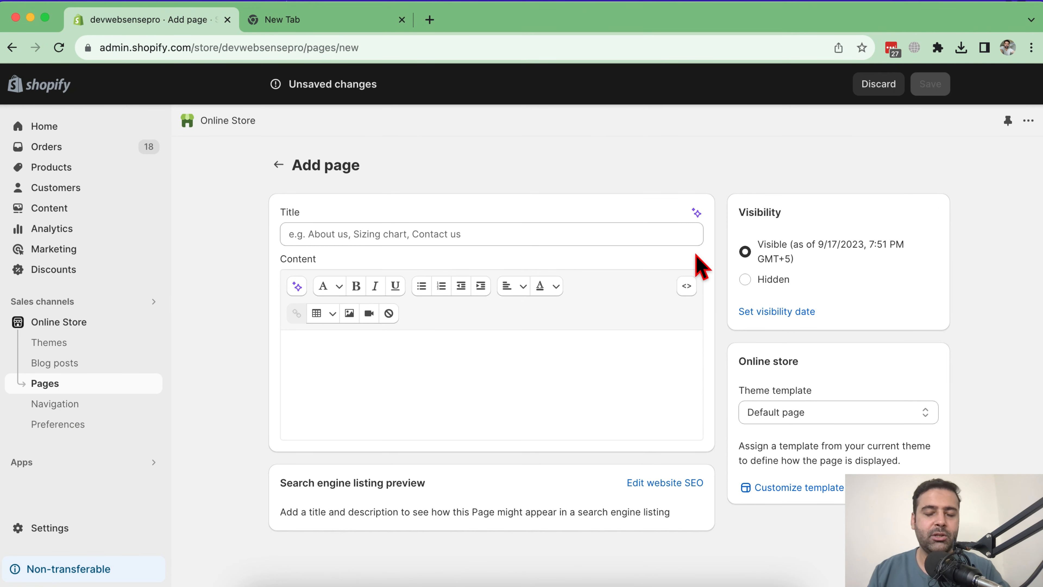
{"action": "left_click", "coordinate": [588, 232]}
{"action": "type", "text": "Creator"}
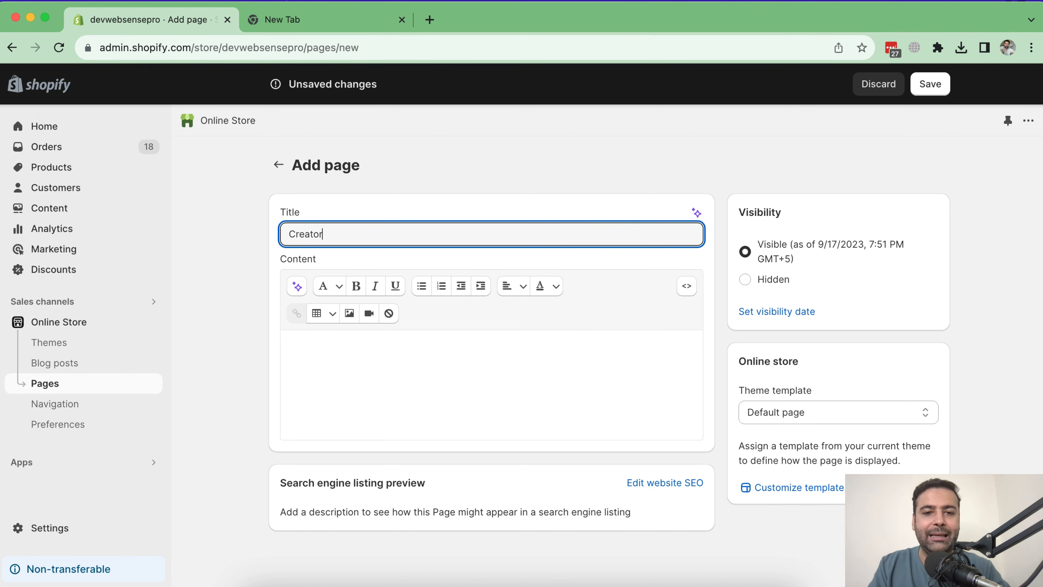
{"action": "type", "text": "s"}
{"action": "left_click", "coordinate": [930, 85]}
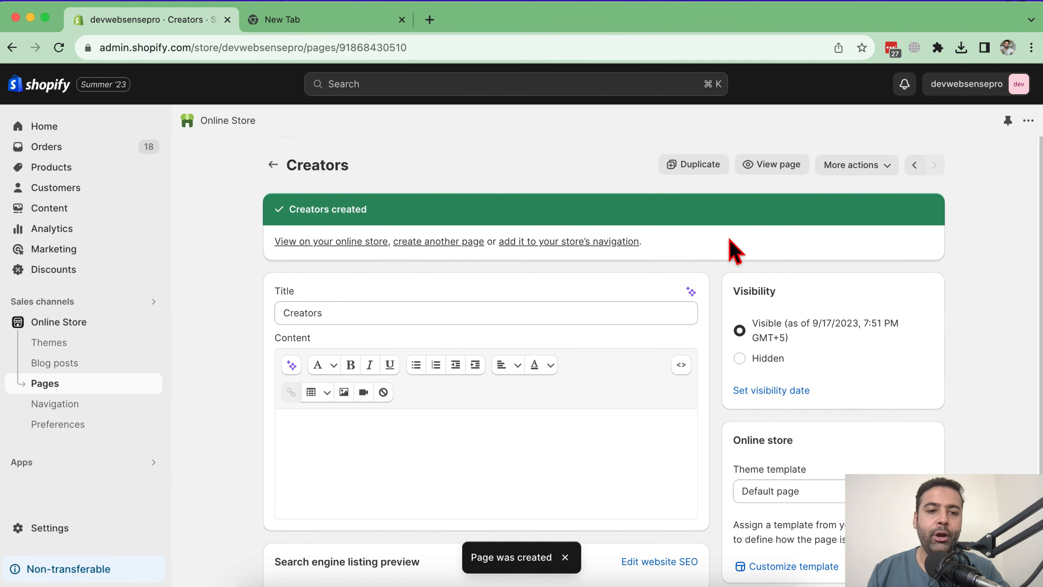
Create a page template named Creators, based on Default page, in the theme editor of the current Dawn theme
{"action": "left_click", "coordinate": [104, 322]}
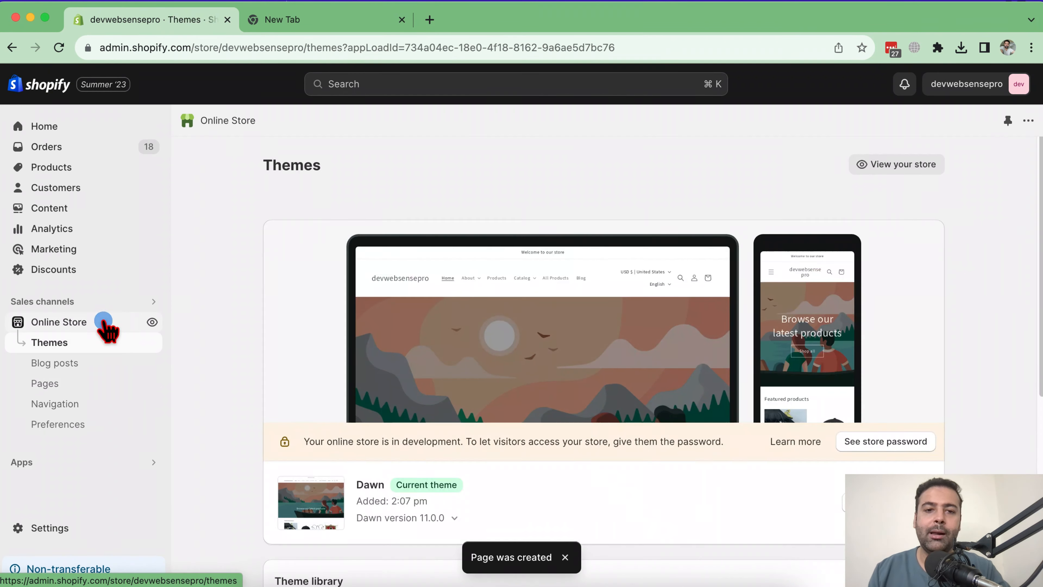
{"action": "scroll", "coordinate": [878, 257], "scroll_direction": "down", "scroll_amount": 5}
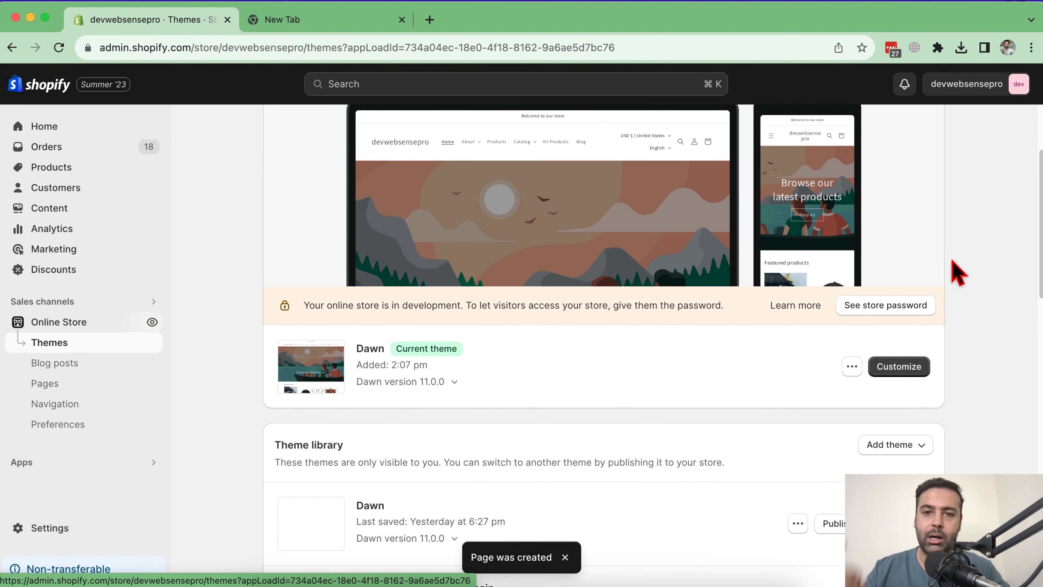
{"action": "left_click", "coordinate": [906, 372]}
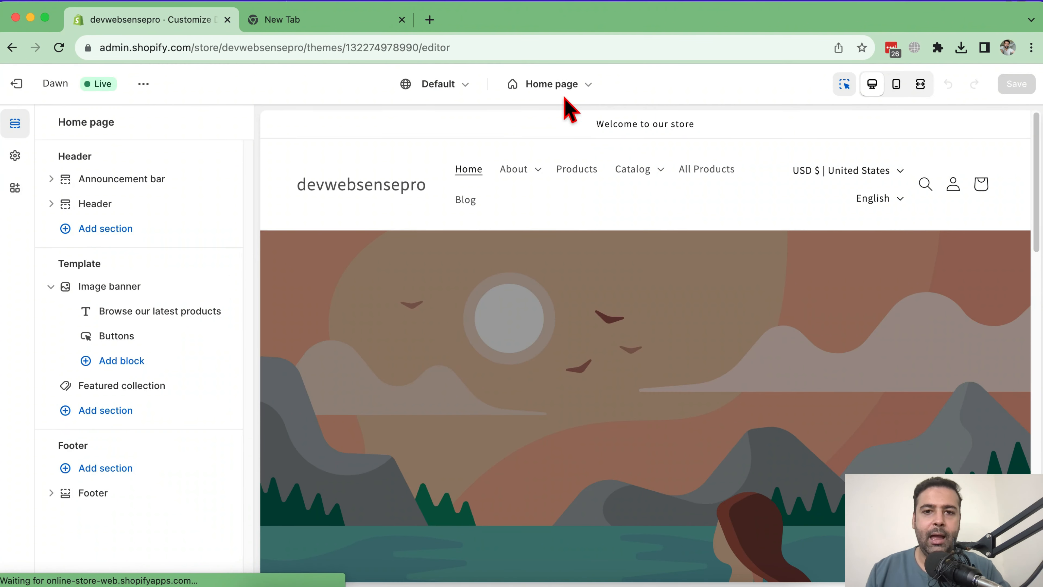
{"action": "left_click", "coordinate": [587, 87]}
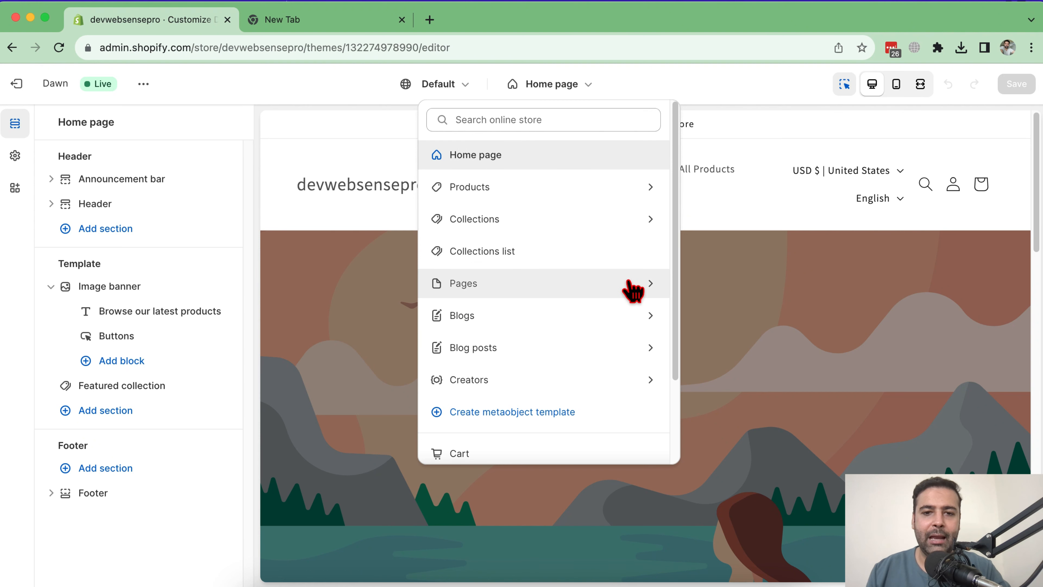
{"action": "left_click", "coordinate": [560, 284]}
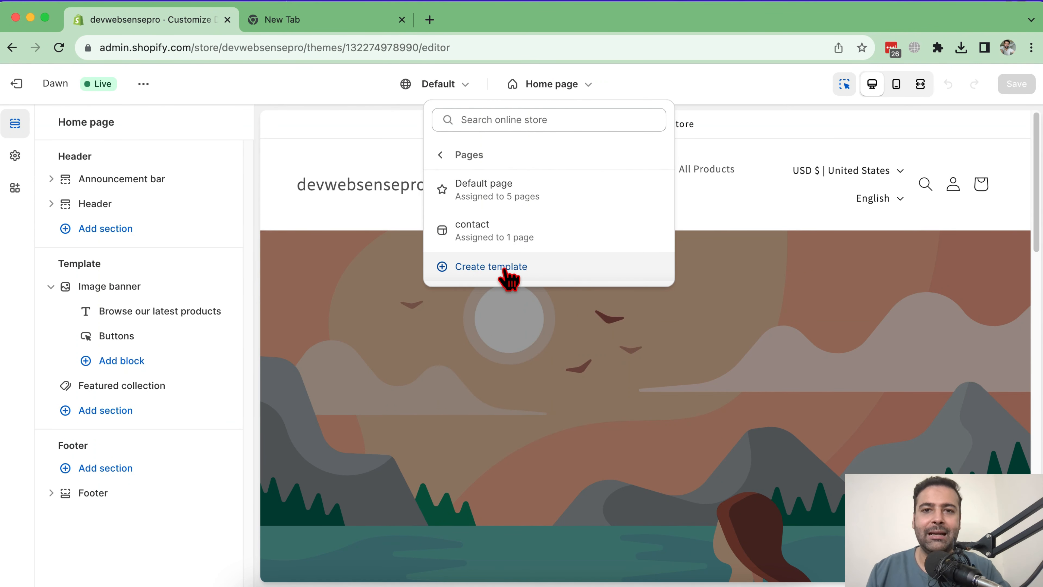
{"action": "left_click", "coordinate": [570, 274]}
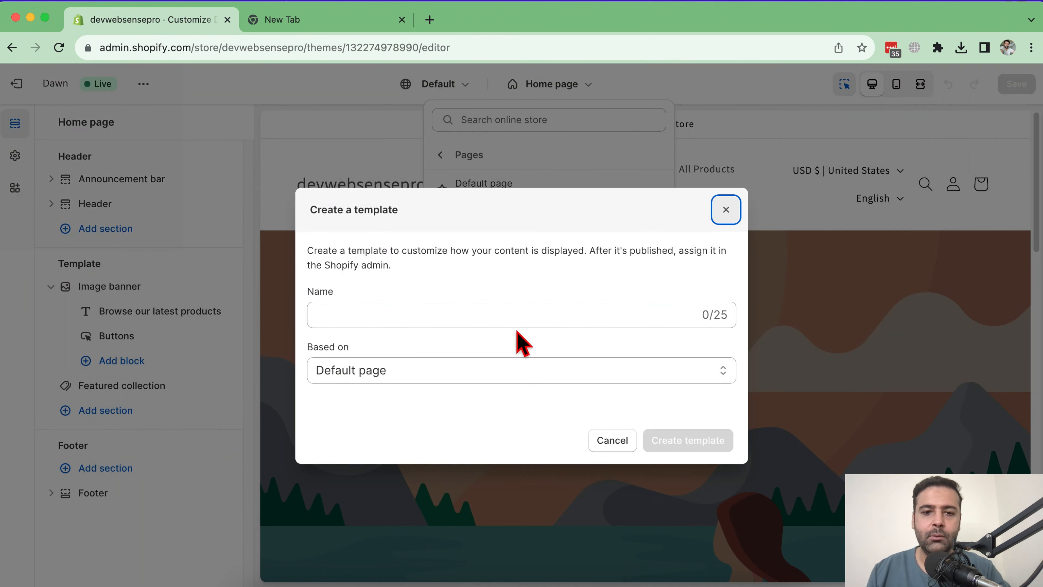
{"action": "left_click", "coordinate": [516, 316]}
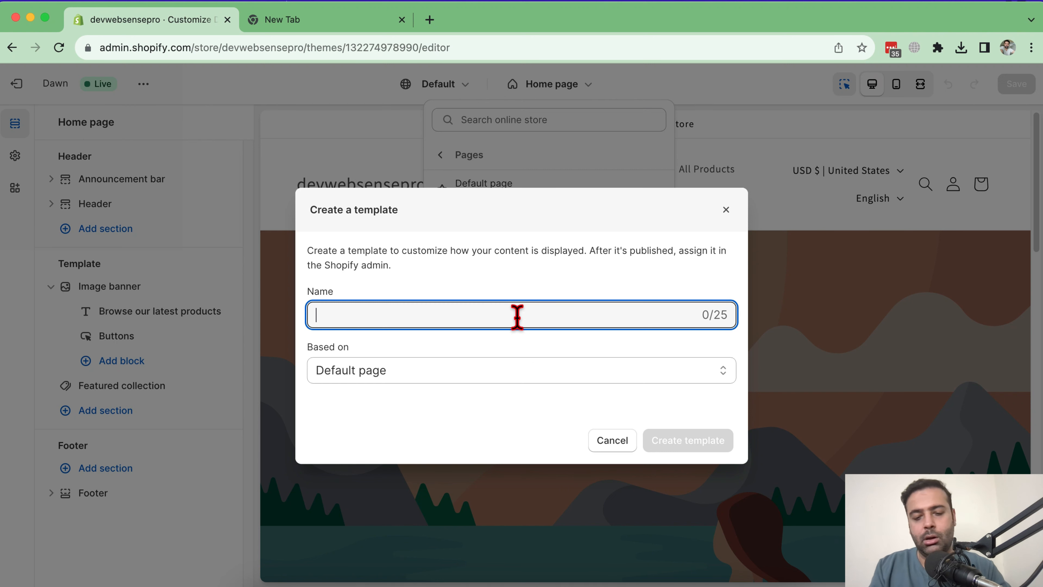
{"action": "type", "text": "Creators"}
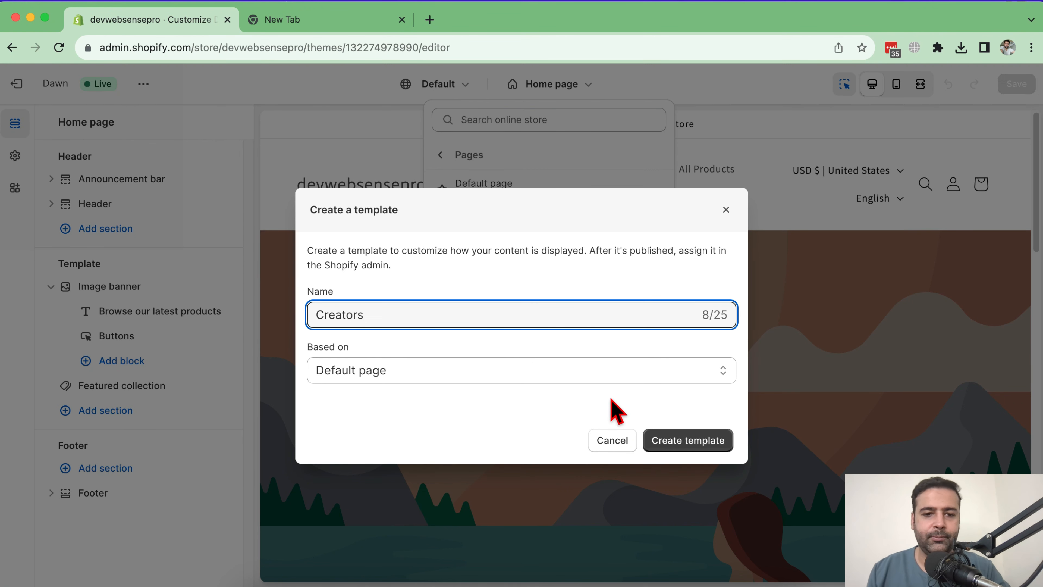
{"action": "left_click", "coordinate": [607, 378]}
{"action": "left_click", "coordinate": [607, 377]}
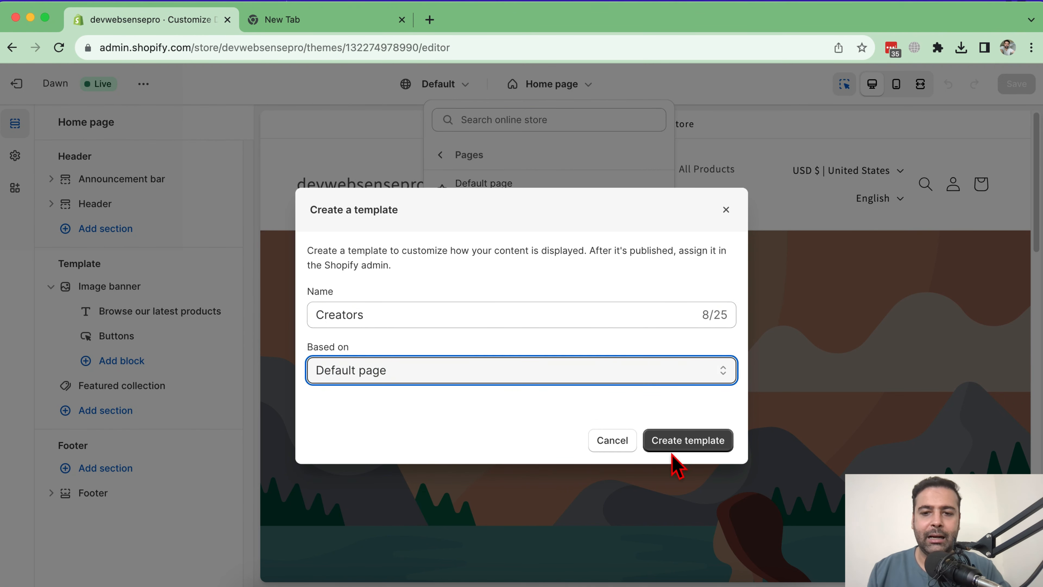
{"action": "left_click", "coordinate": [674, 443]}
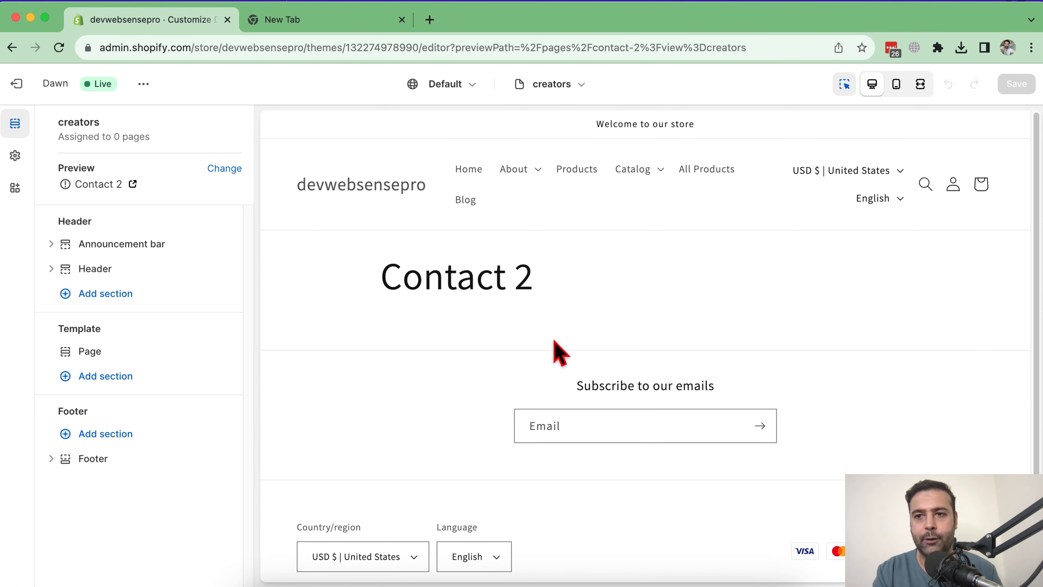
Exit the theme editor, assign the creators theme template to the Creators page and save the page
{"action": "left_click", "coordinate": [17, 84]}
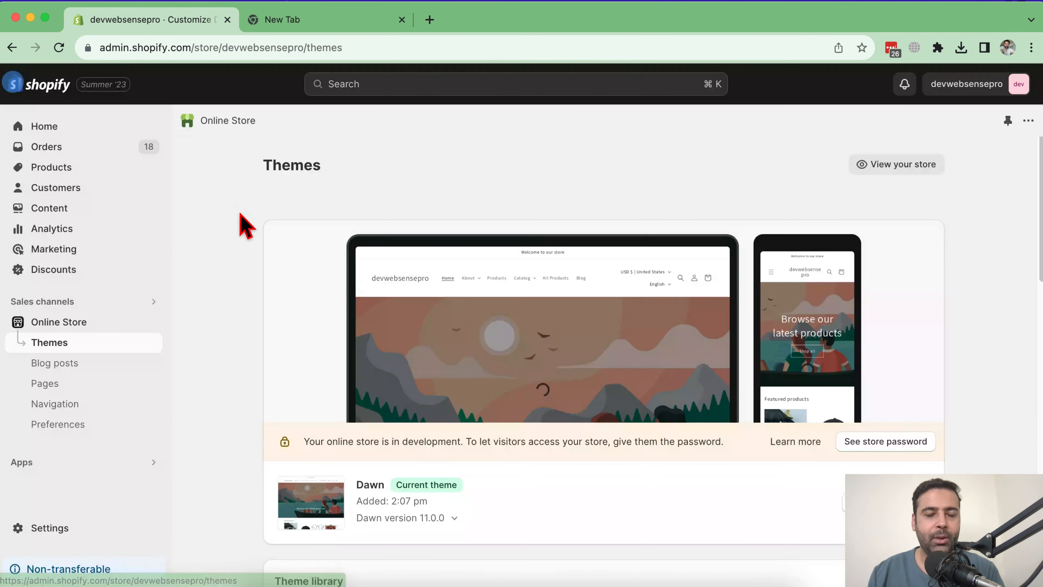
{"action": "left_click", "coordinate": [71, 383]}
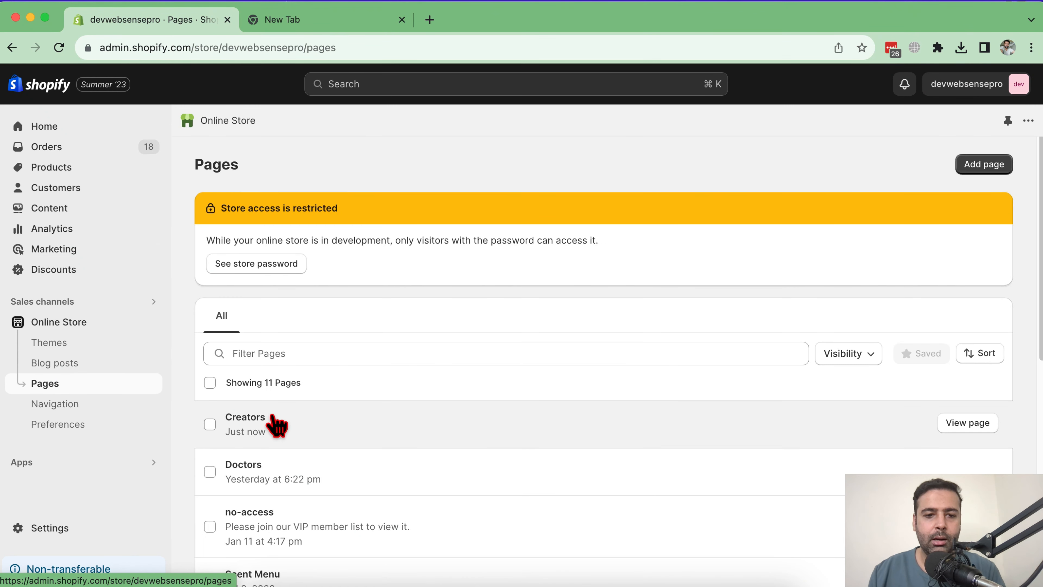
{"action": "left_click", "coordinate": [257, 429]}
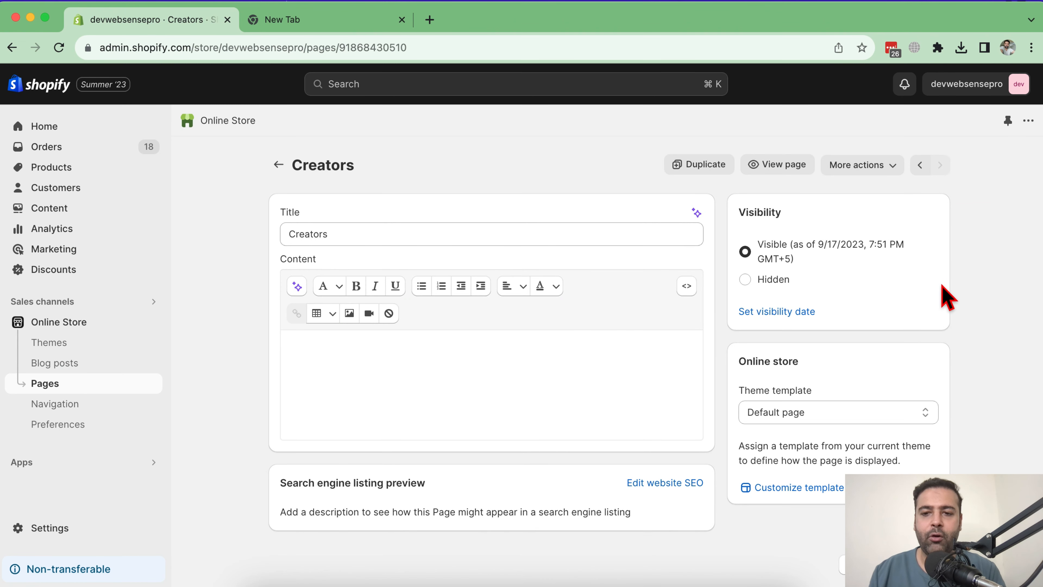
{"action": "left_click", "coordinate": [812, 417]}
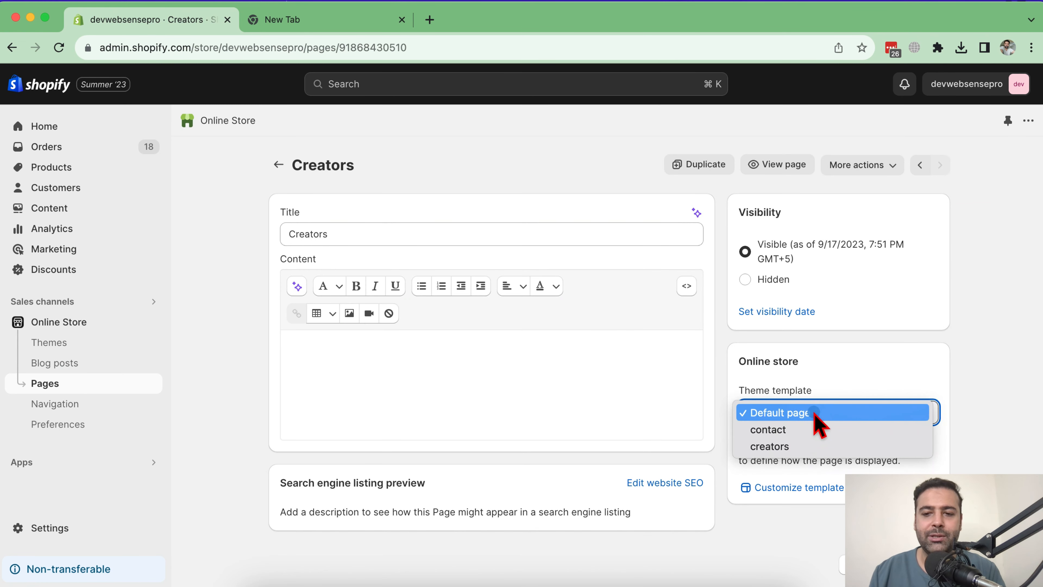
{"action": "left_click", "coordinate": [795, 448]}
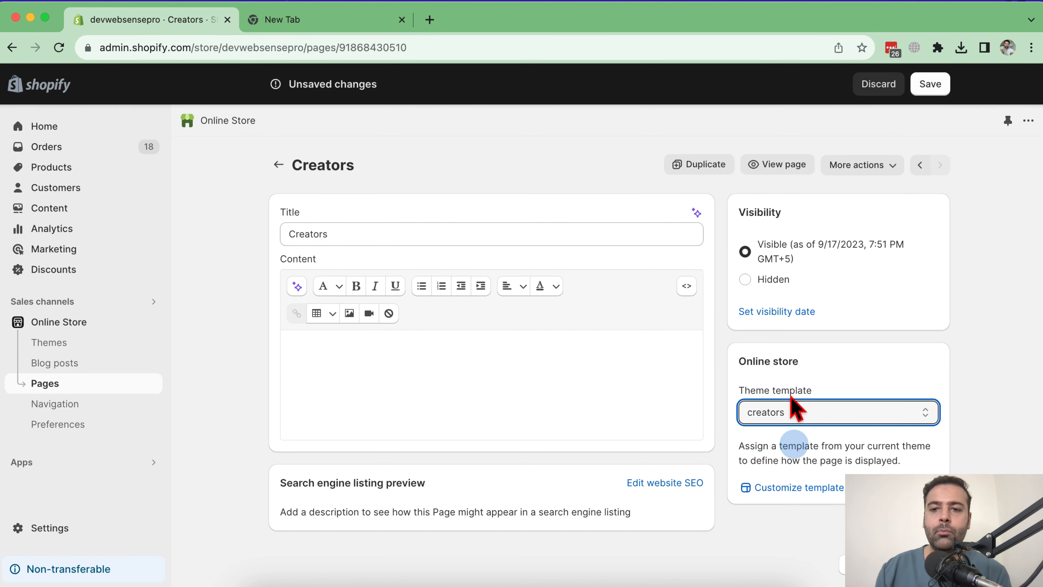
{"action": "left_click", "coordinate": [938, 86]}
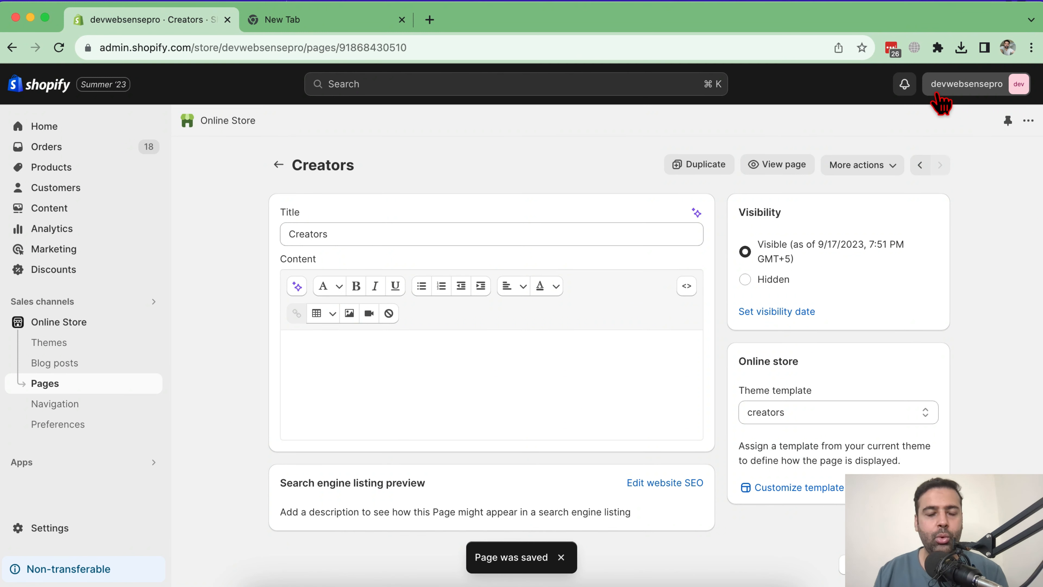
Open the current Dawn theme's customizer in a separate browser tab and its code editor in the present one
{"action": "left_click", "coordinate": [74, 329]}
{"action": "scroll", "coordinate": [938, 237], "scroll_direction": "down", "scroll_amount": 3}
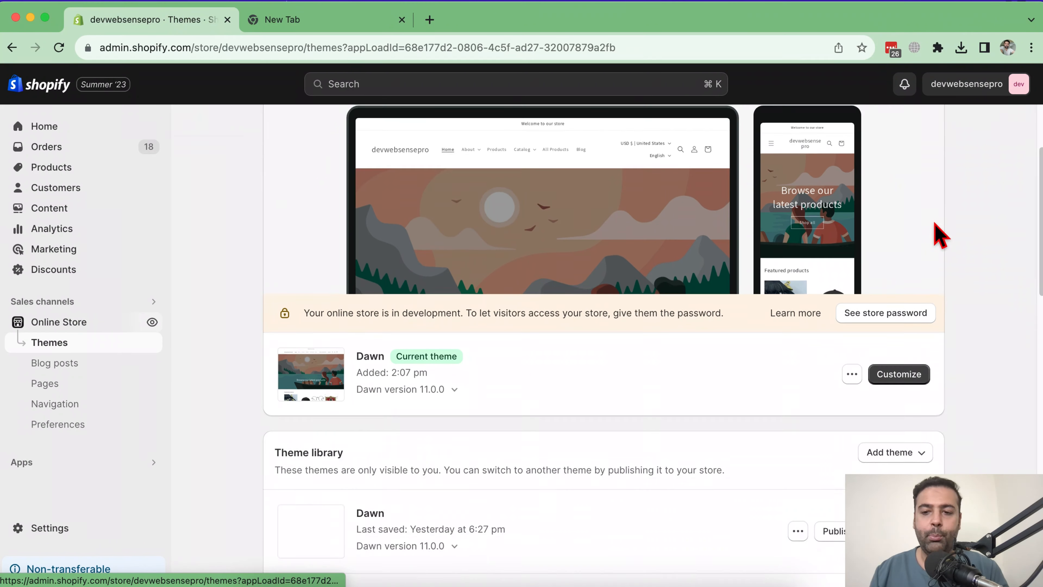
{"action": "right_click", "coordinate": [906, 347]}
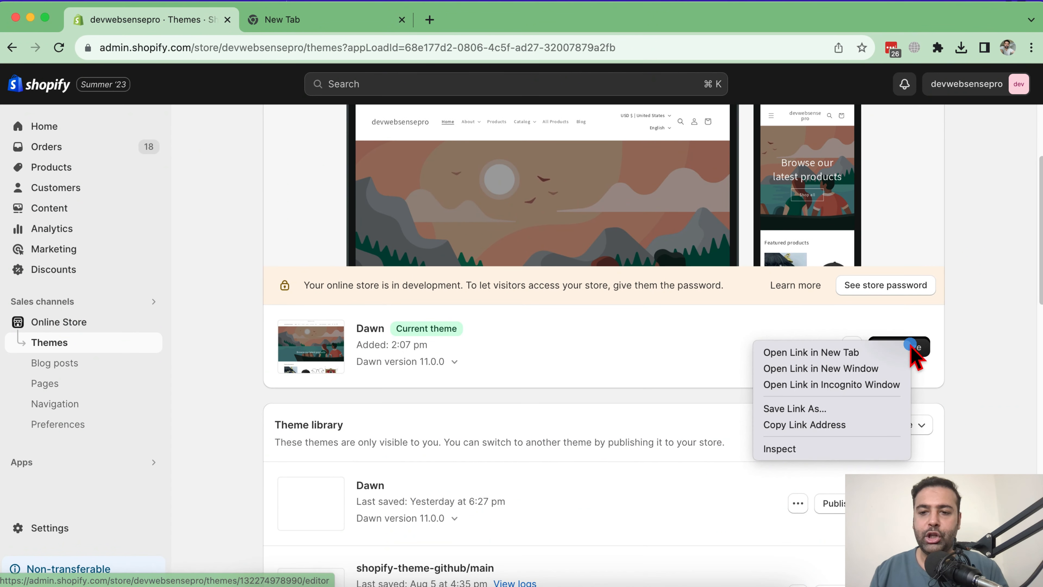
{"action": "left_click", "coordinate": [861, 352]}
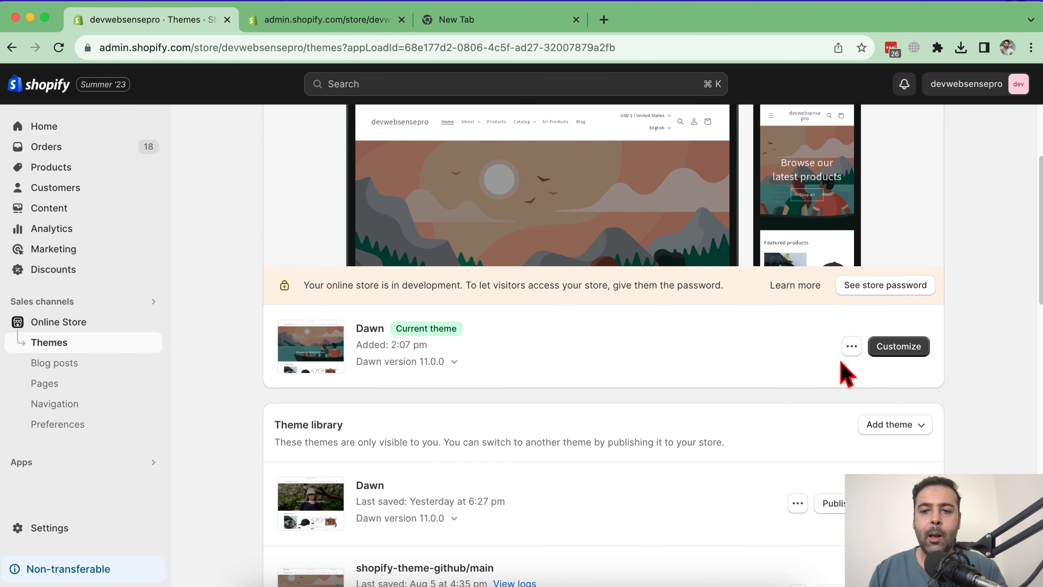
{"action": "left_click", "coordinate": [849, 347]}
{"action": "scroll", "coordinate": [973, 205], "scroll_direction": "down", "scroll_amount": 3}
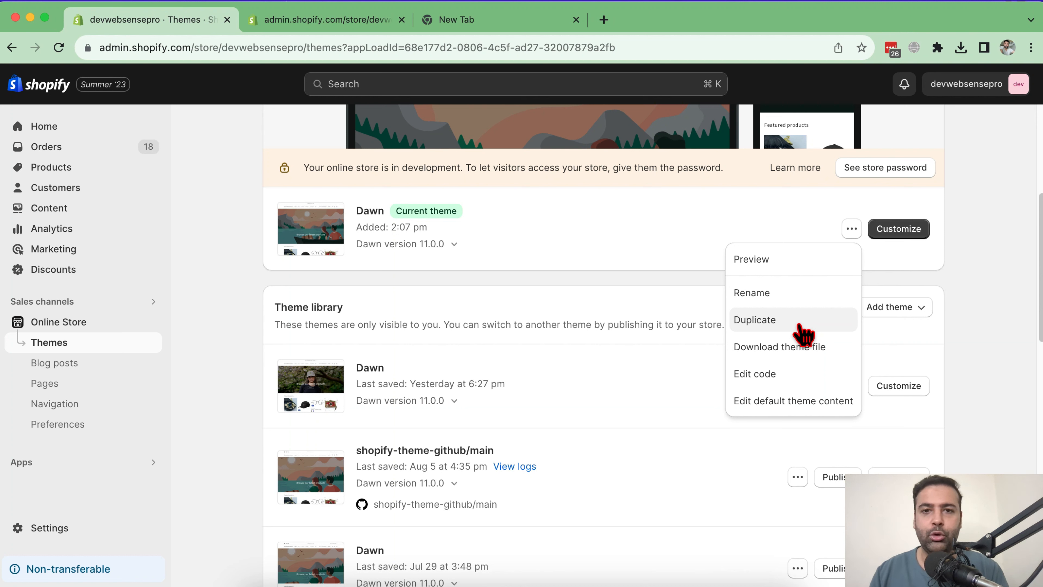
{"action": "left_click", "coordinate": [786, 373]}
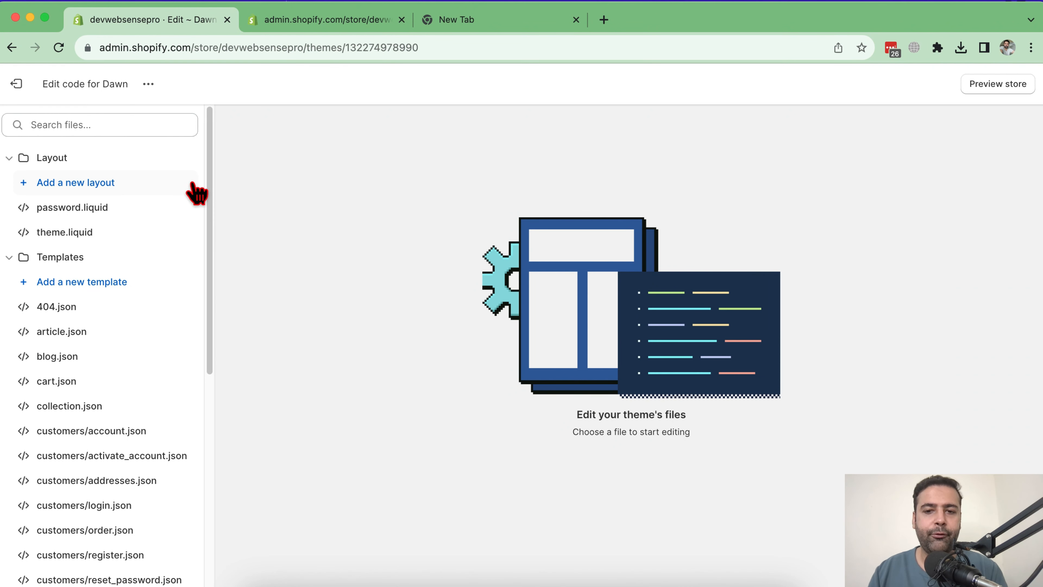
Add a new liquid section file named creators to the theme's Sections folder
{"action": "left_click_drag", "start_coordinate": [210, 186], "coordinate": [214, 437]}
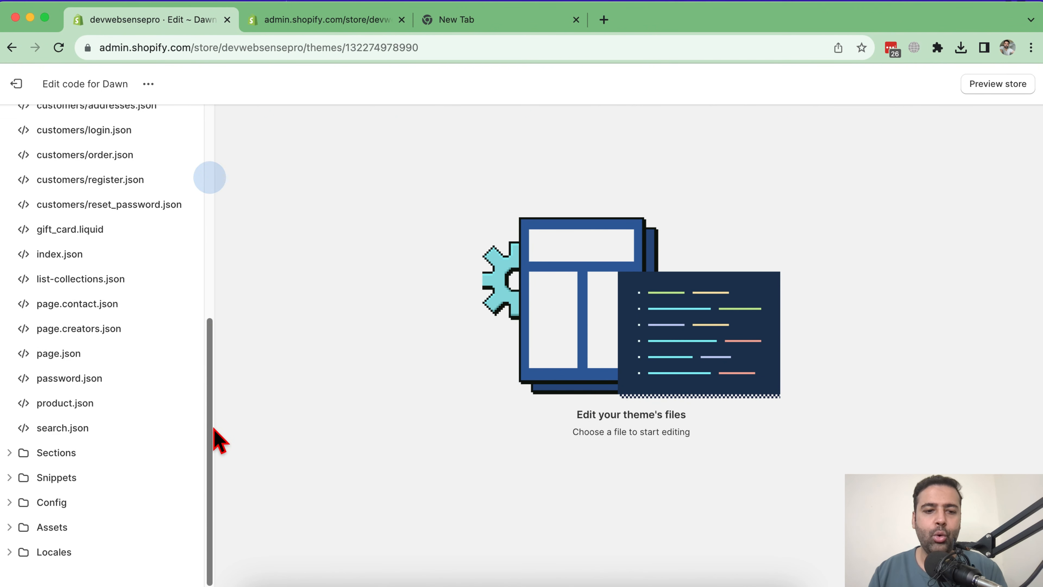
{"action": "left_click", "coordinate": [10, 453]}
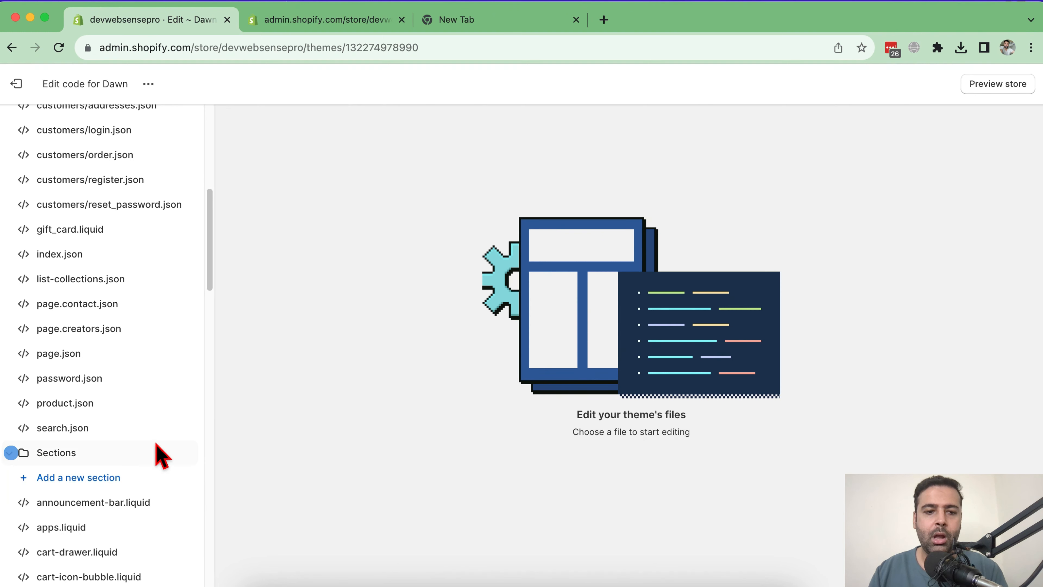
{"action": "left_click_drag", "start_coordinate": [210, 257], "coordinate": [210, 314]}
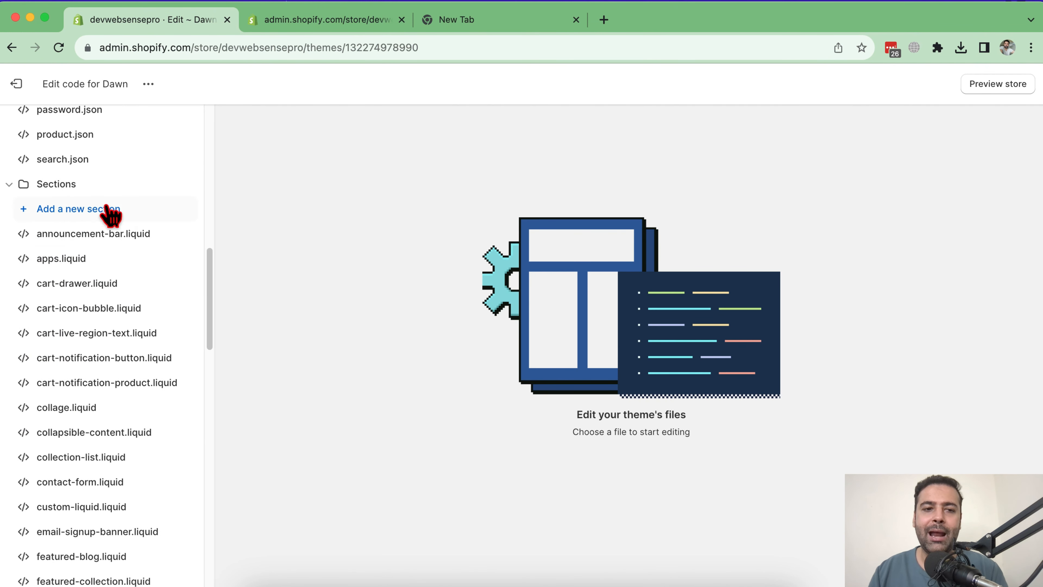
{"action": "left_click", "coordinate": [85, 211]}
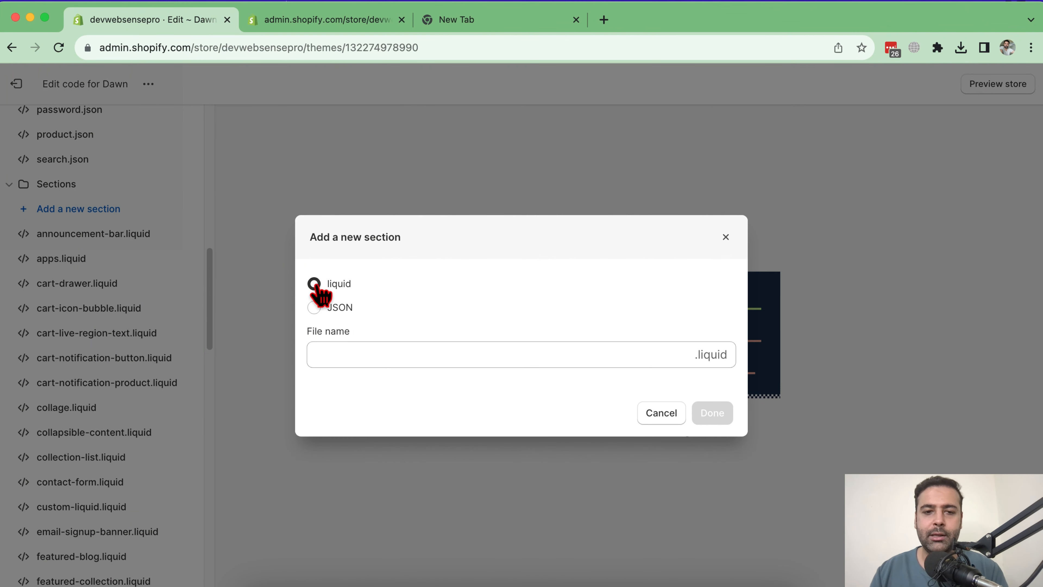
{"action": "left_click", "coordinate": [369, 356]}
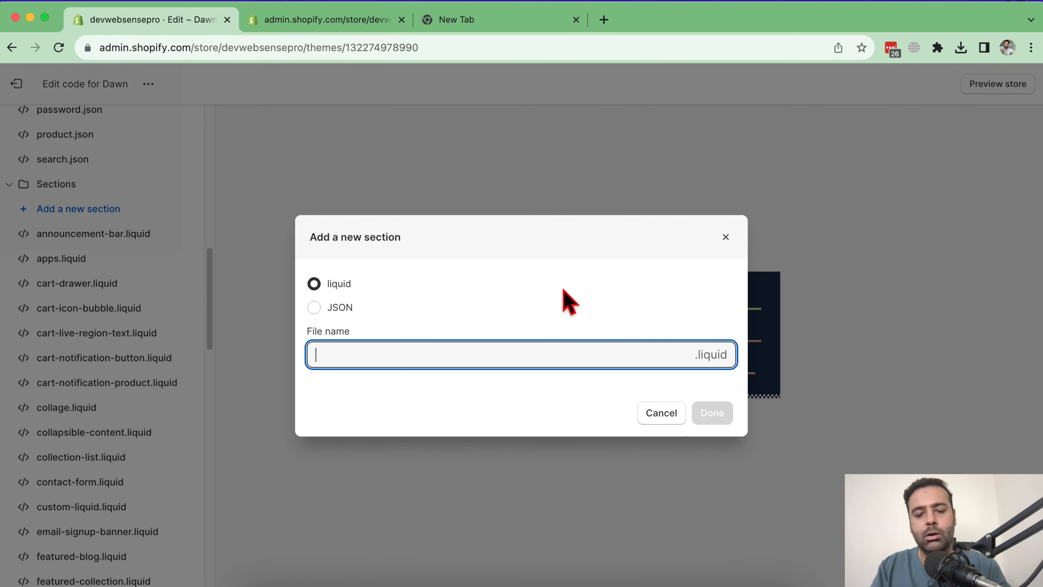
{"action": "type", "text": "creators"}
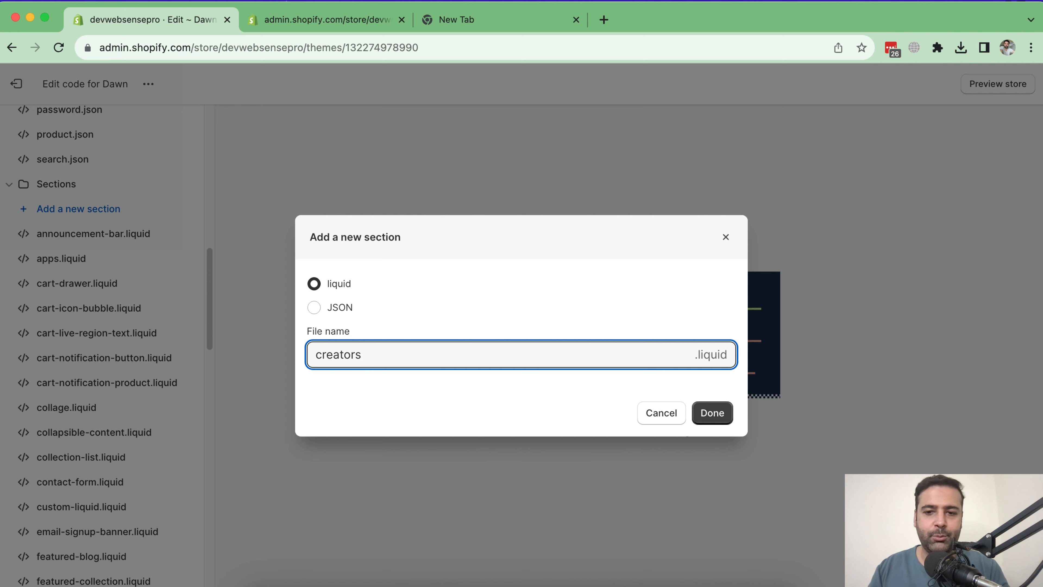
{"action": "left_click", "coordinate": [715, 413]}
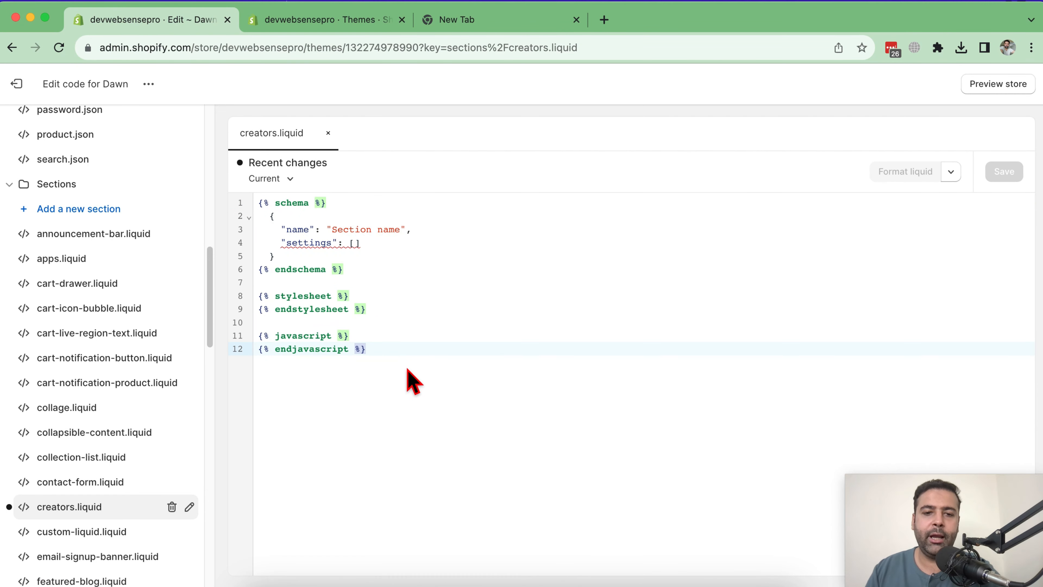
Replace all the starter code in creators.liquid with the copied Creators section code and save the file
{"action": "left_click_drag", "start_coordinate": [387, 354], "coordinate": [258, 204]}
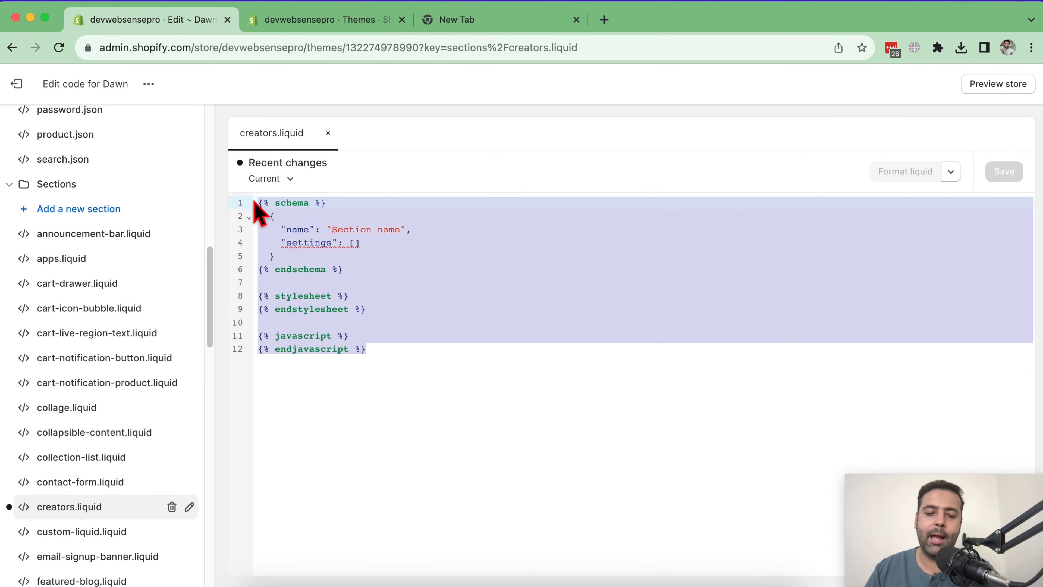
{"action": "key", "text": "super+v"}
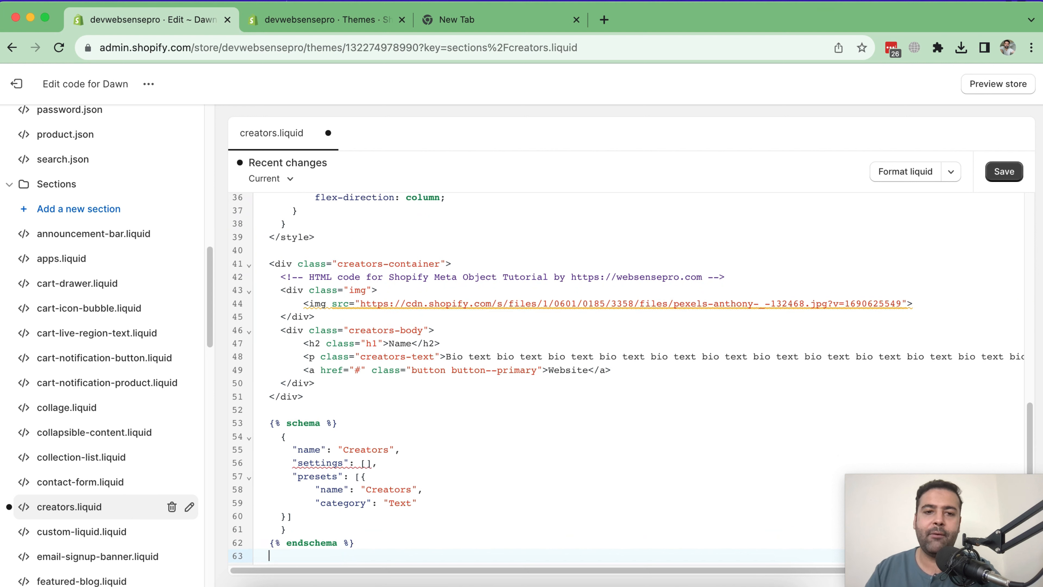
{"action": "left_click", "coordinate": [1006, 175]}
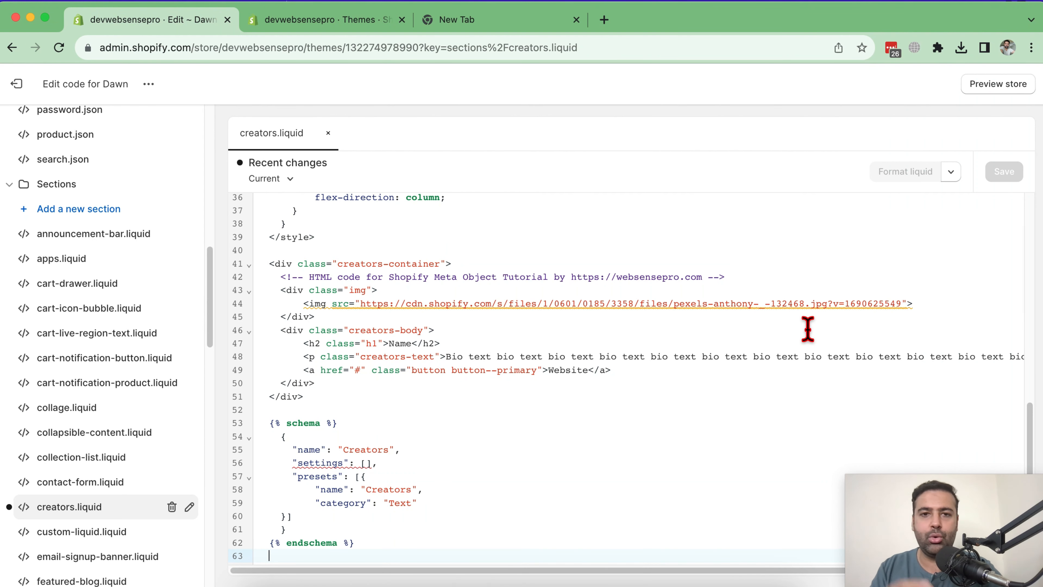
Examine the hardcoded image URL, name and bio text placeholders in the creators-container markup of creators.liquid
{"action": "scroll", "coordinate": [807, 329], "scroll_direction": "up", "scroll_amount": 1}
{"action": "mouse_move", "coordinate": [605, 365]}
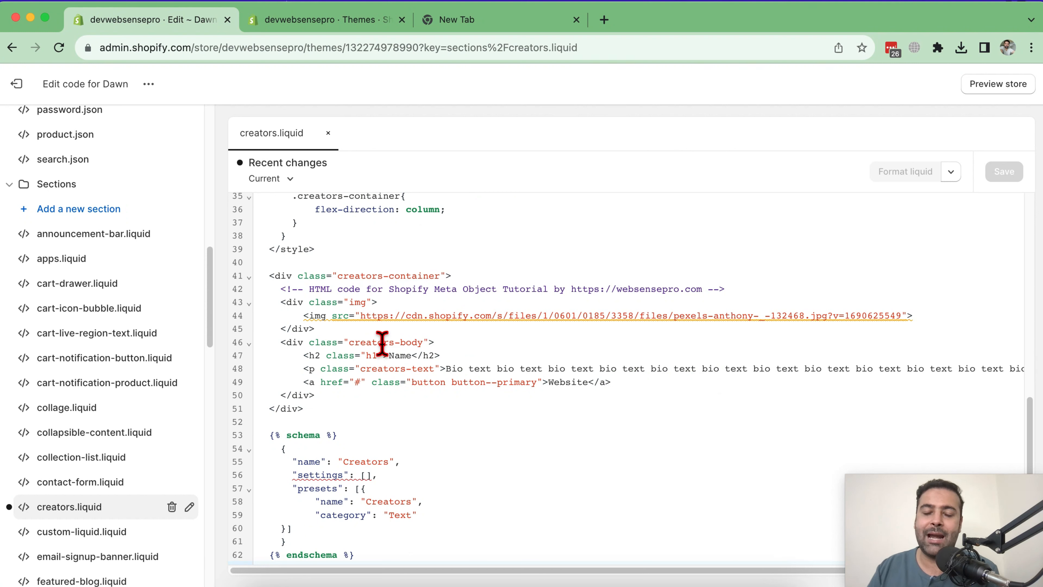
{"action": "left_click_drag", "start_coordinate": [362, 317], "coordinate": [873, 324]}
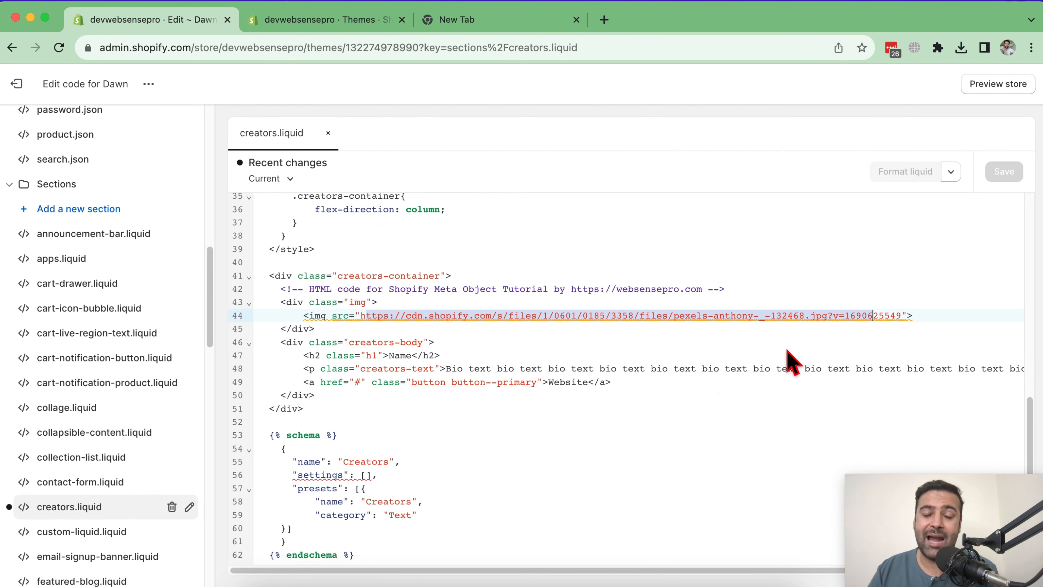
{"action": "double_click", "coordinate": [393, 356]}
{"action": "left_click_drag", "start_coordinate": [526, 368], "coordinate": [623, 368]}
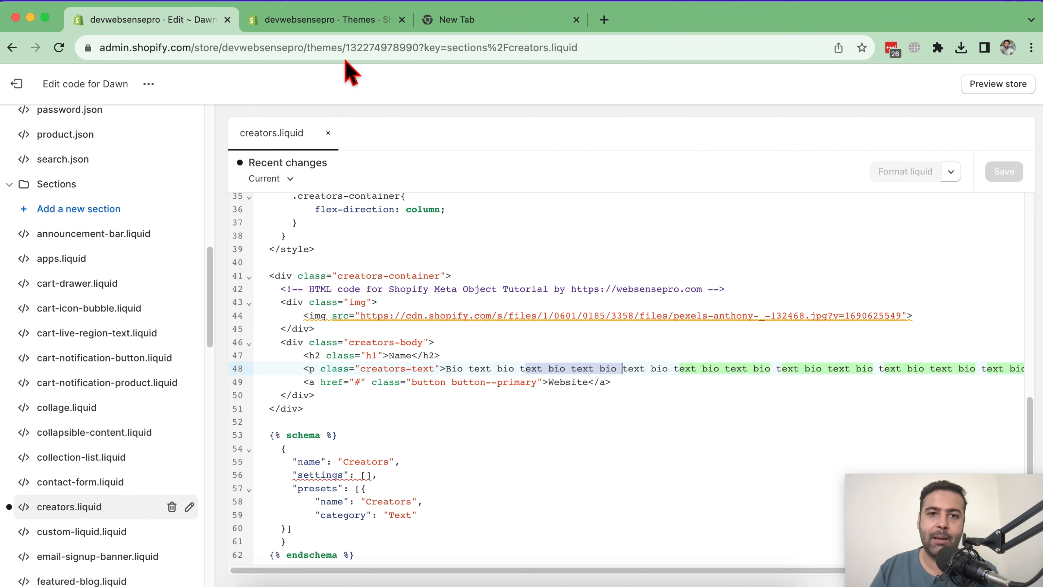
Switch to the other store tab and open the creators page template in the current Dawn theme's editor
{"action": "left_click", "coordinate": [350, 19]}
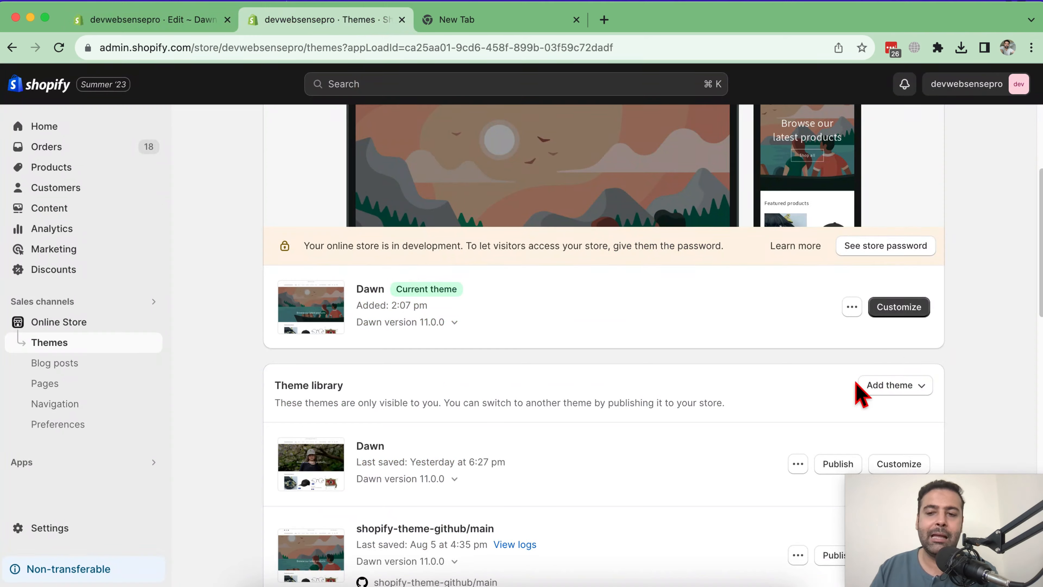
{"action": "left_click", "coordinate": [901, 308]}
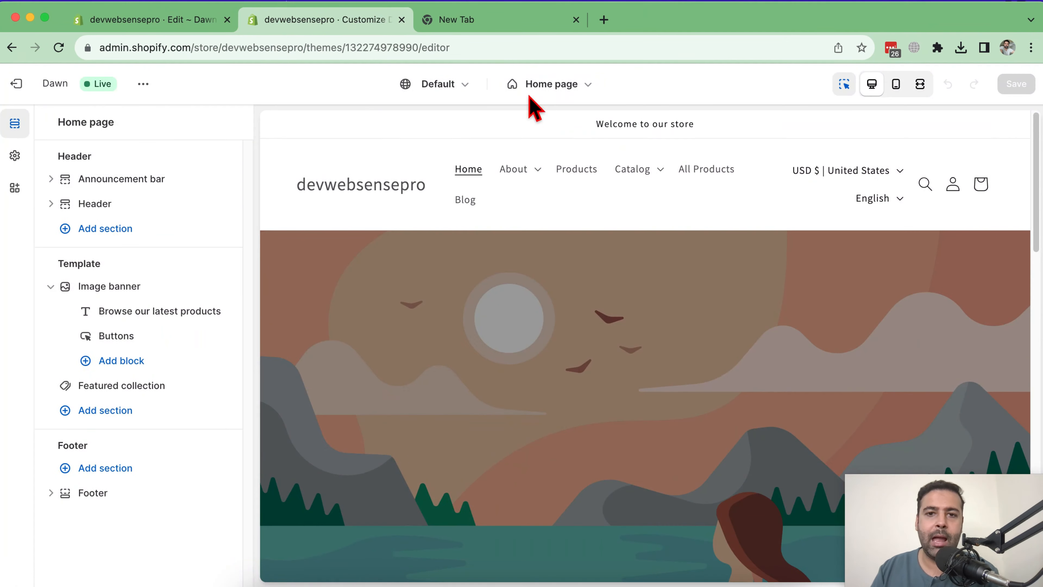
{"action": "left_click", "coordinate": [563, 86]}
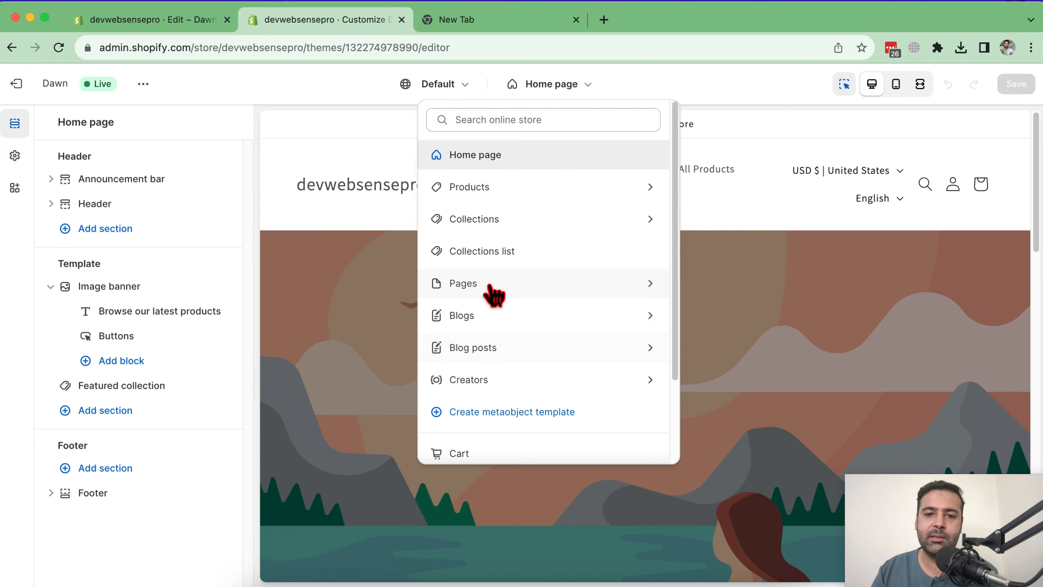
{"action": "left_click", "coordinate": [488, 283]}
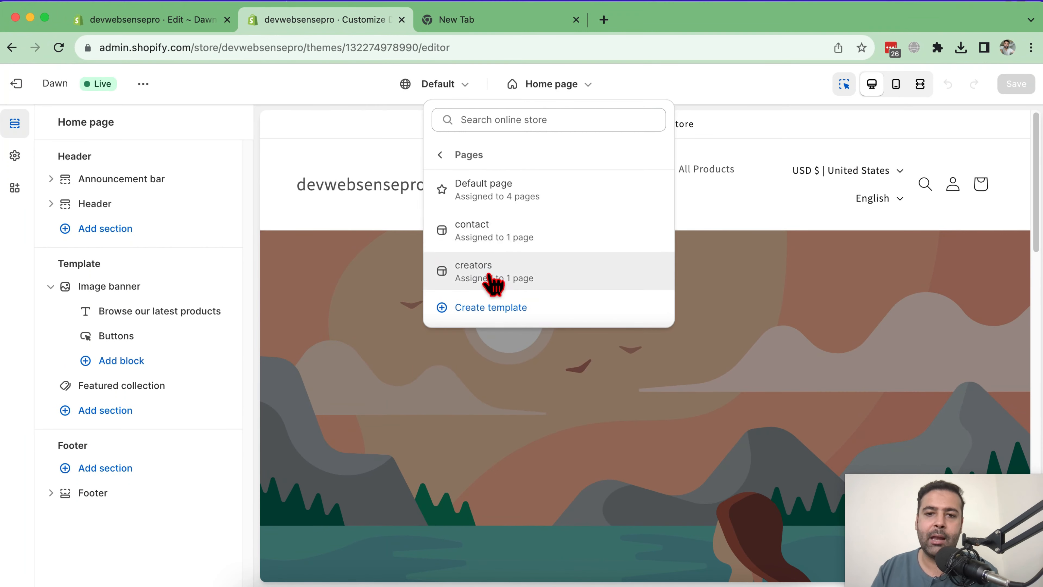
{"action": "left_click", "coordinate": [518, 279]}
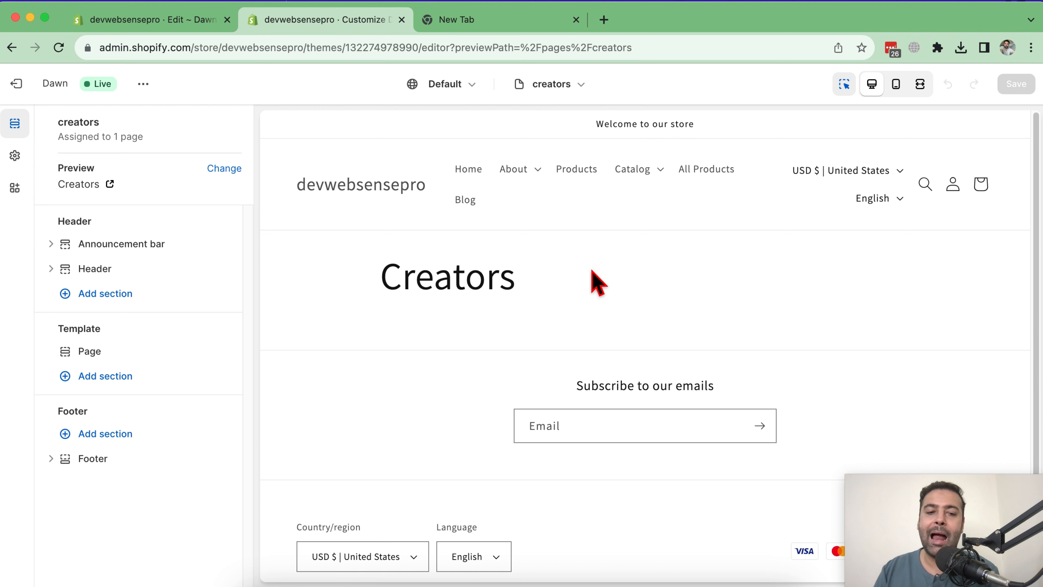
Add the Creators section to the creators page template below the Page section and save the template
{"action": "left_click", "coordinate": [116, 386]}
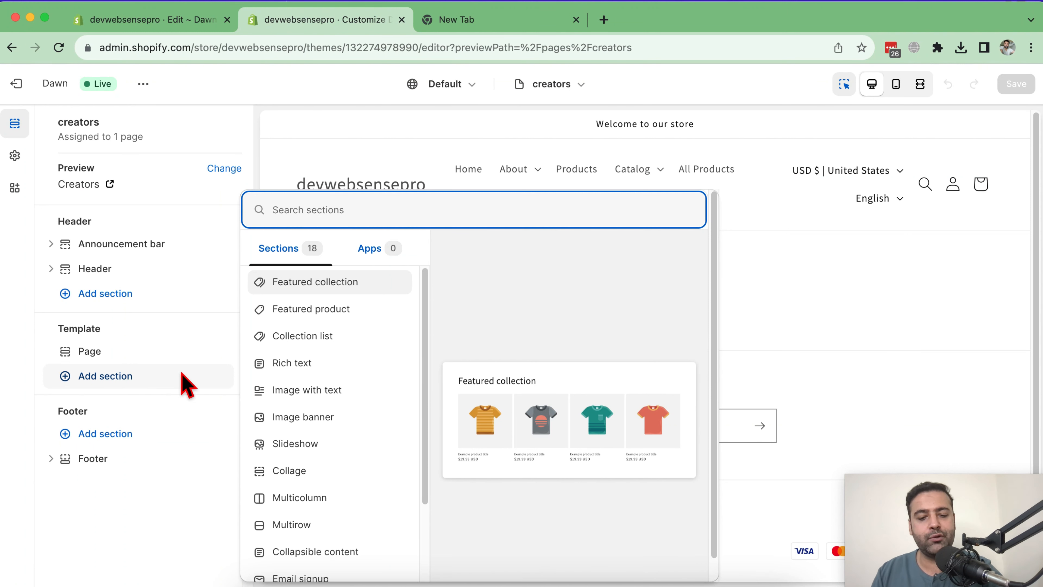
{"action": "type", "text": "crea"}
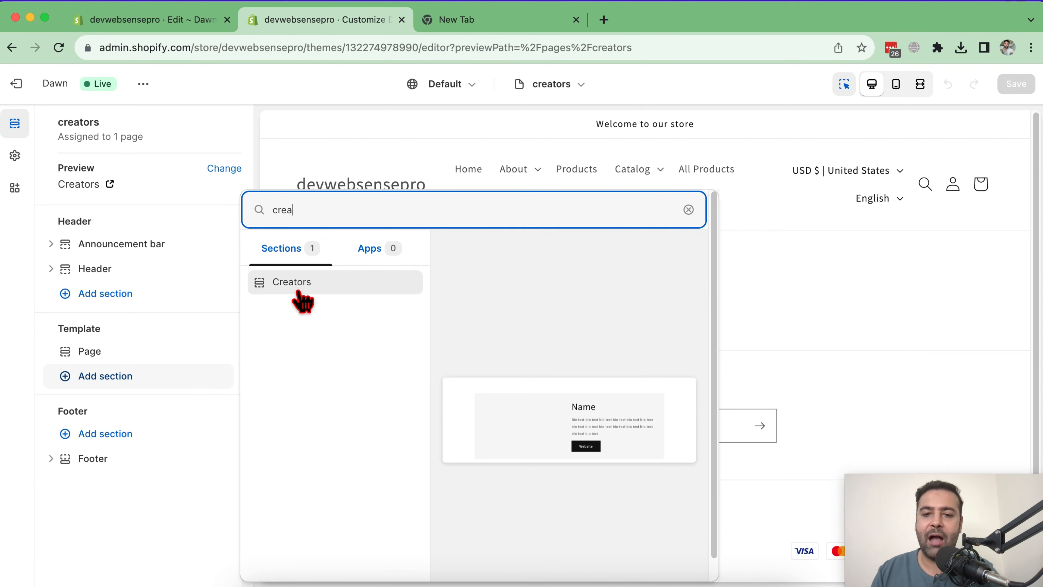
{"action": "left_click", "coordinate": [300, 293]}
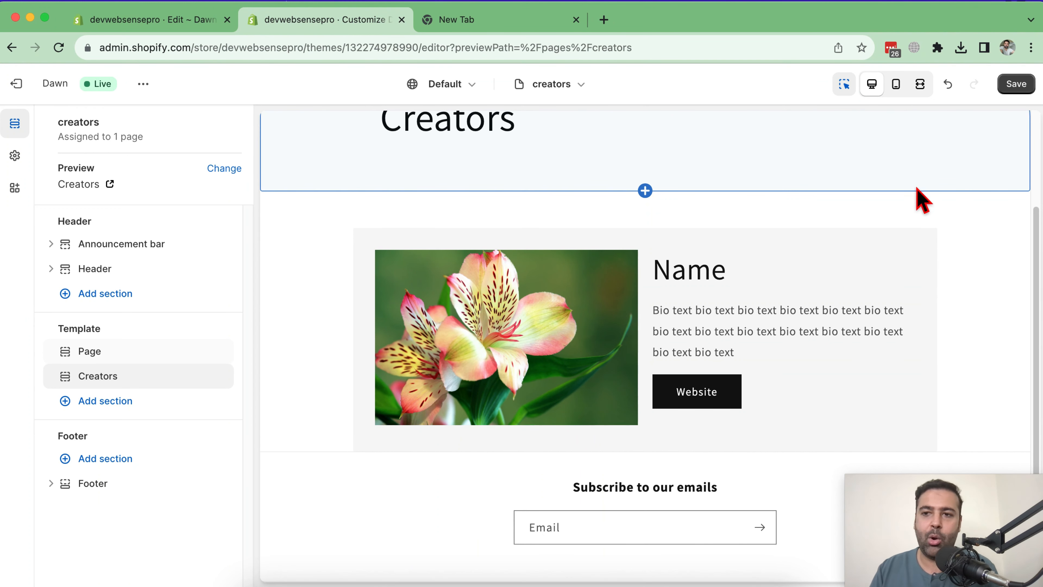
{"action": "left_click", "coordinate": [1015, 86]}
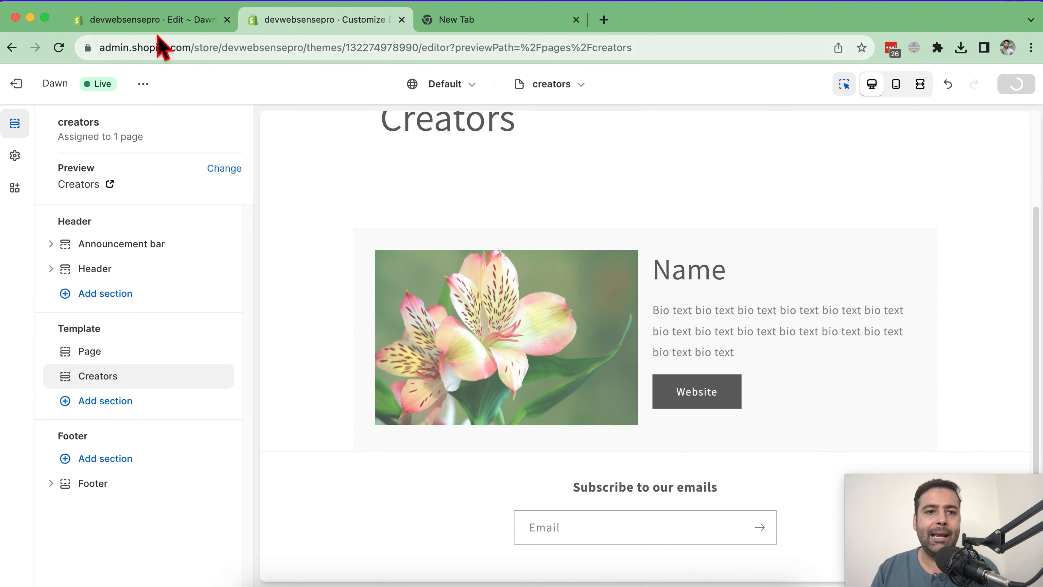
Compare the creators-container markup in creators.liquid with the Creators section in the theme editor preview
{"action": "left_click", "coordinate": [161, 20]}
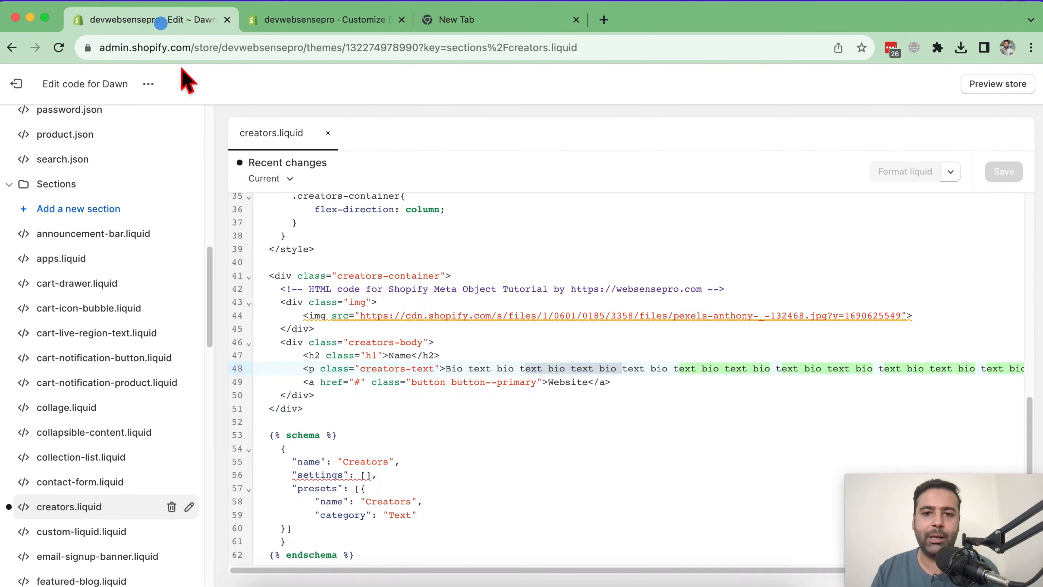
{"action": "left_click", "coordinate": [363, 263]}
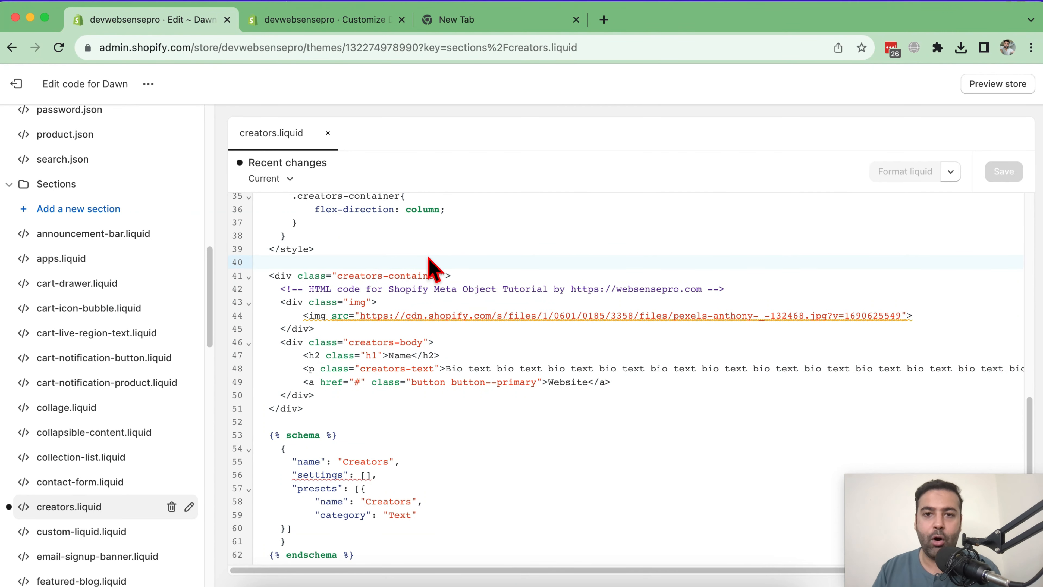
{"action": "left_click_drag", "start_coordinate": [270, 275], "coordinate": [323, 411]}
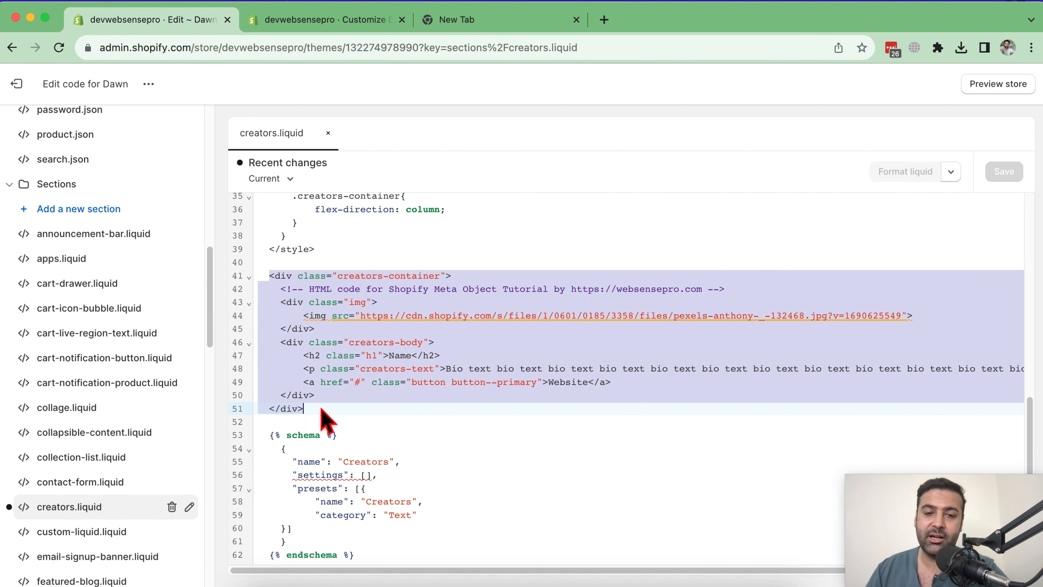
{"action": "left_click", "coordinate": [360, 28]}
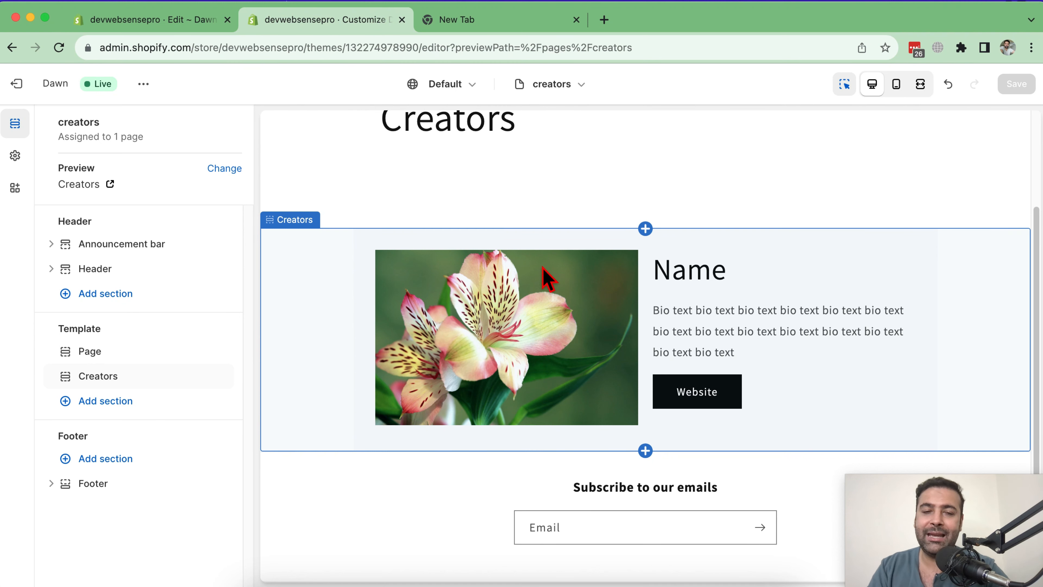
{"action": "left_click", "coordinate": [97, 20]}
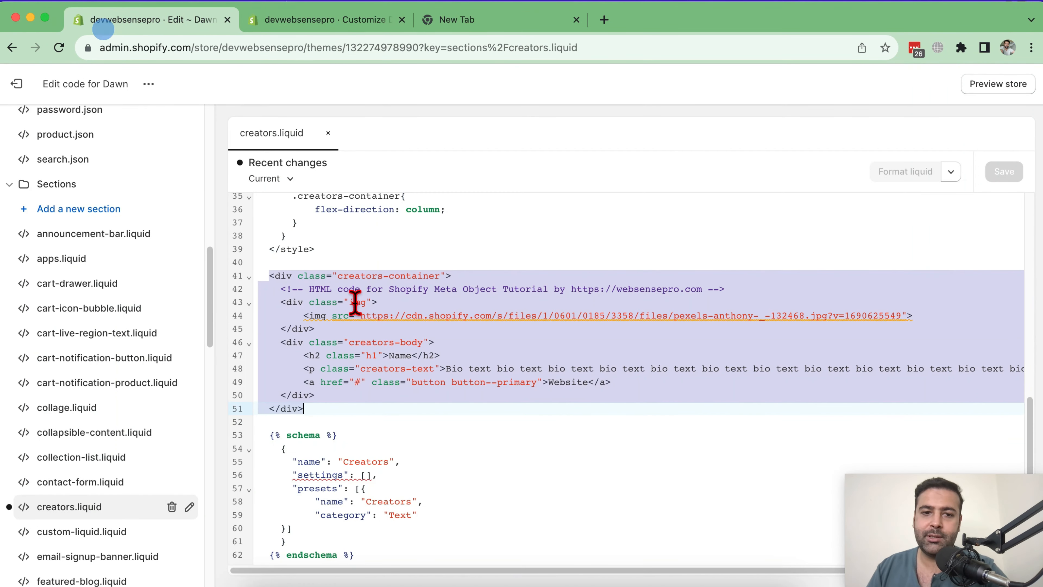
Insert the loop opening {% for creators in shop.metaobjects.creators.values %} directly above the creators-container div in creators.liquid
{"action": "left_click", "coordinate": [338, 269]}
{"action": "left_click", "coordinate": [344, 262]}
{"action": "type", "text": "{% "}
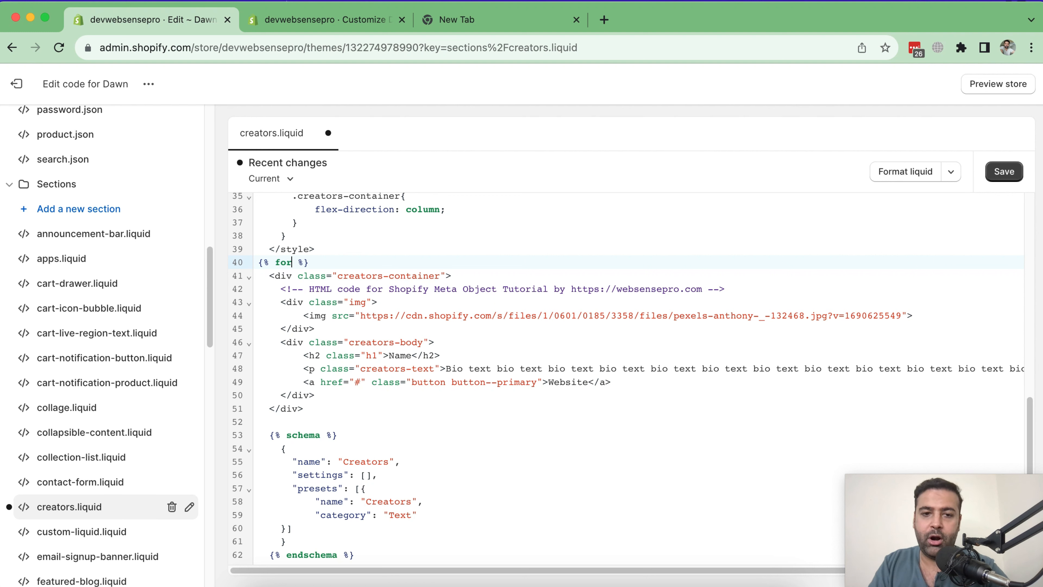
{"action": "type", "text": "for creators"}
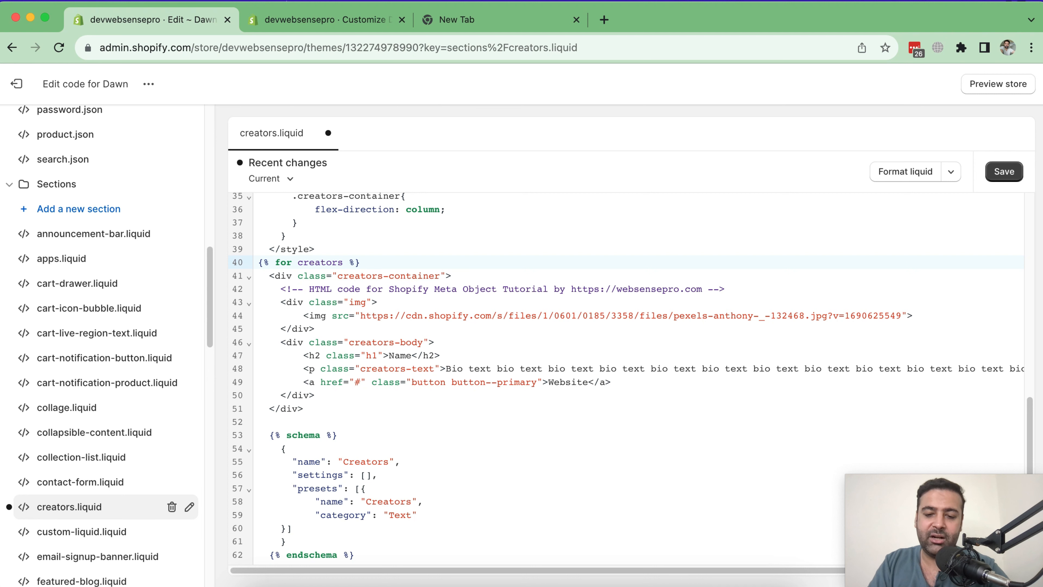
{"action": "type", "text": " in s "}
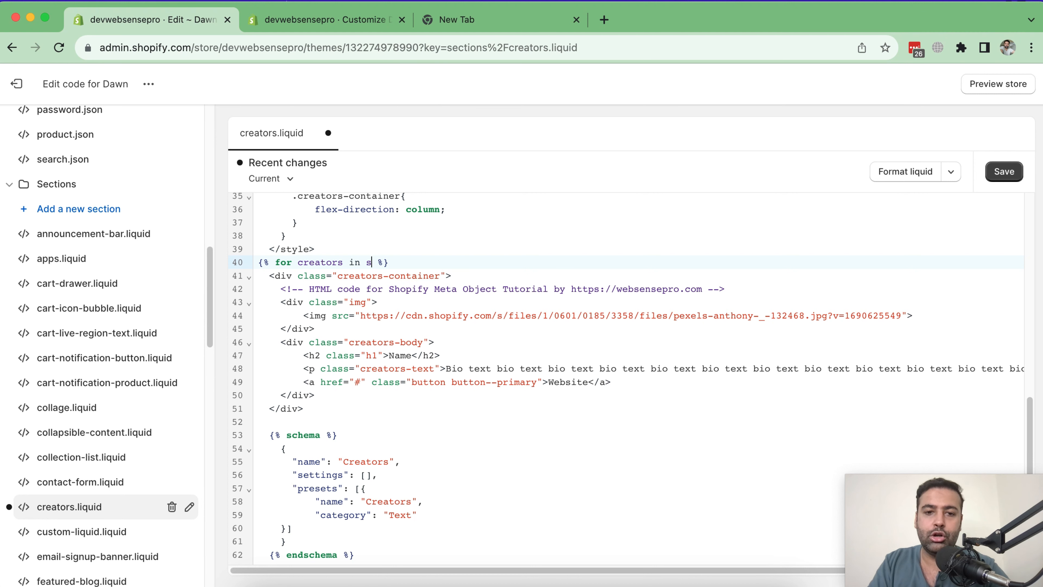
{"action": "type", "text": "hop"}
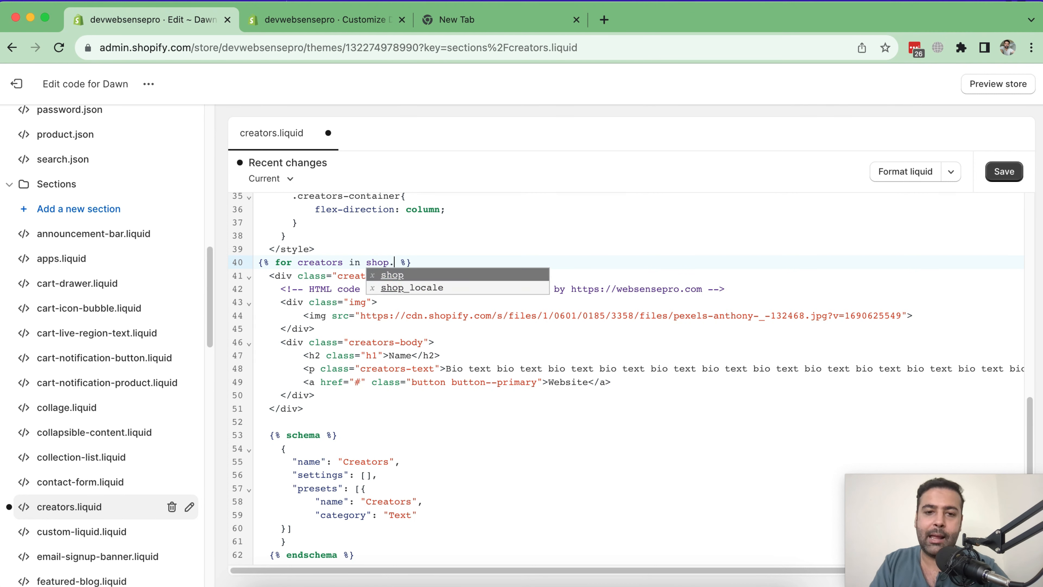
{"action": "type", "text": ".met"}
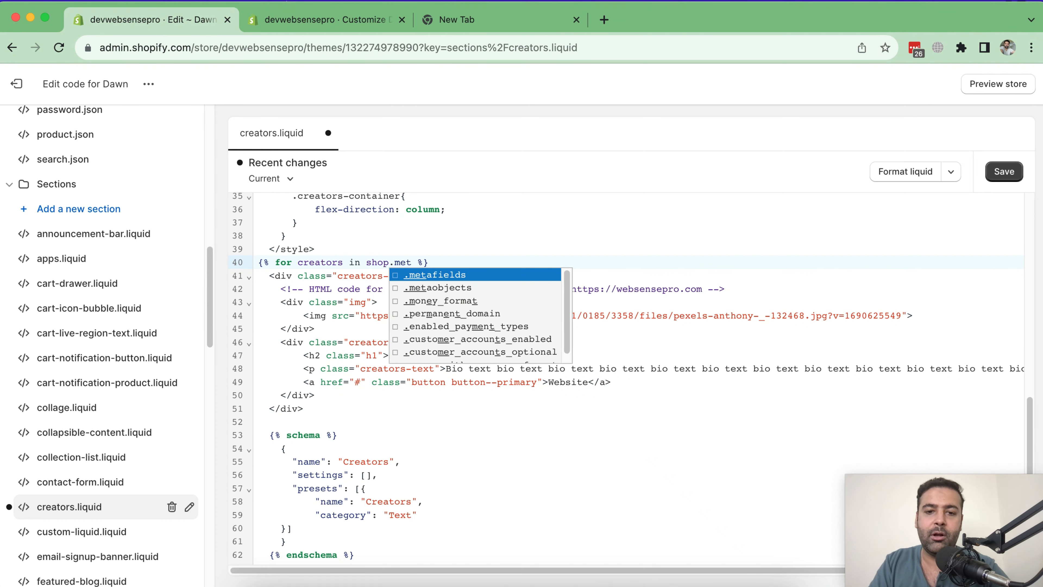
{"action": "key", "text": "Down"}
{"action": "key", "text": "Return"}
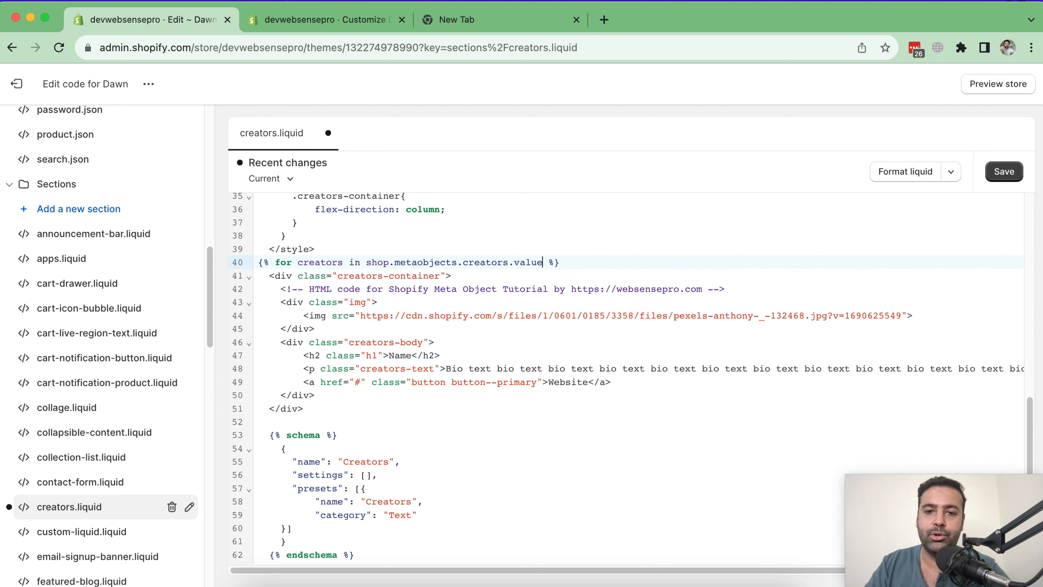
{"action": "left_click_drag", "start_coordinate": [463, 262], "coordinate": [503, 263]}
{"action": "left_click", "coordinate": [462, 290]}
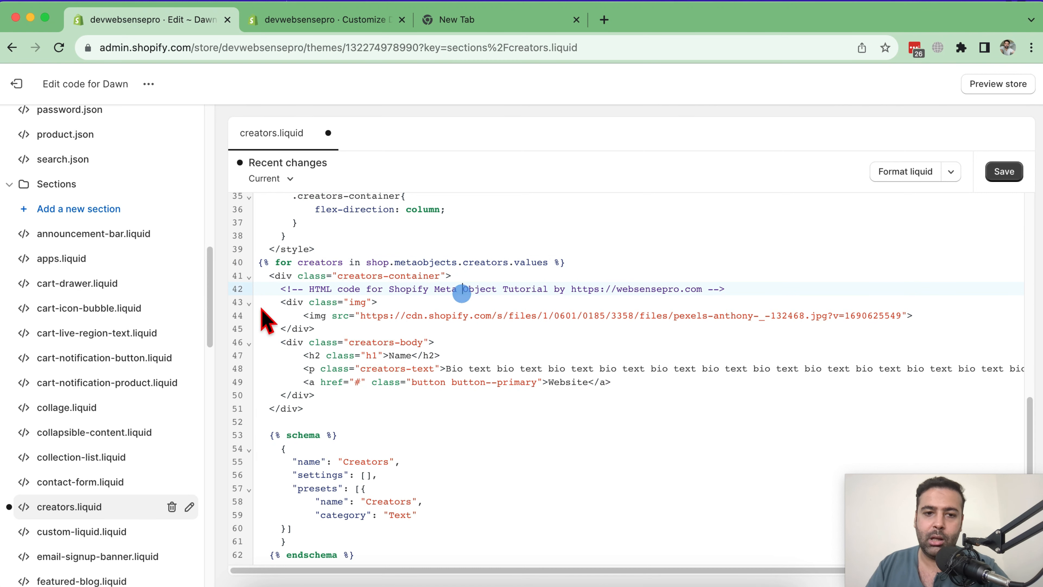
Close the loop with {% endfor %} after the creators-container div, above the schema, and save creators.liquid
{"action": "left_click", "coordinate": [283, 422]}
{"action": "type", "text": "{% endfor %"}
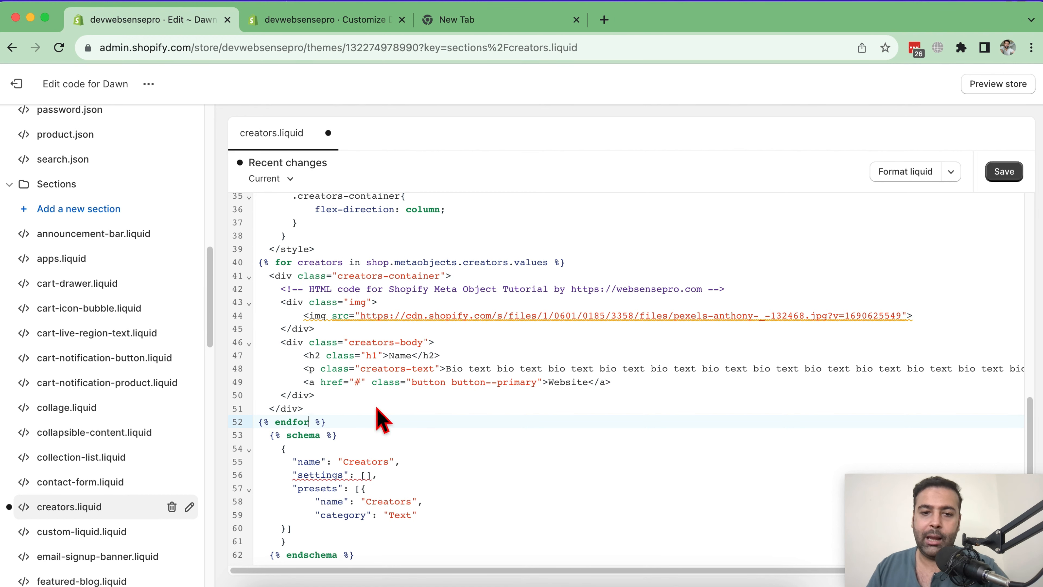
{"action": "left_click", "coordinate": [1010, 177]}
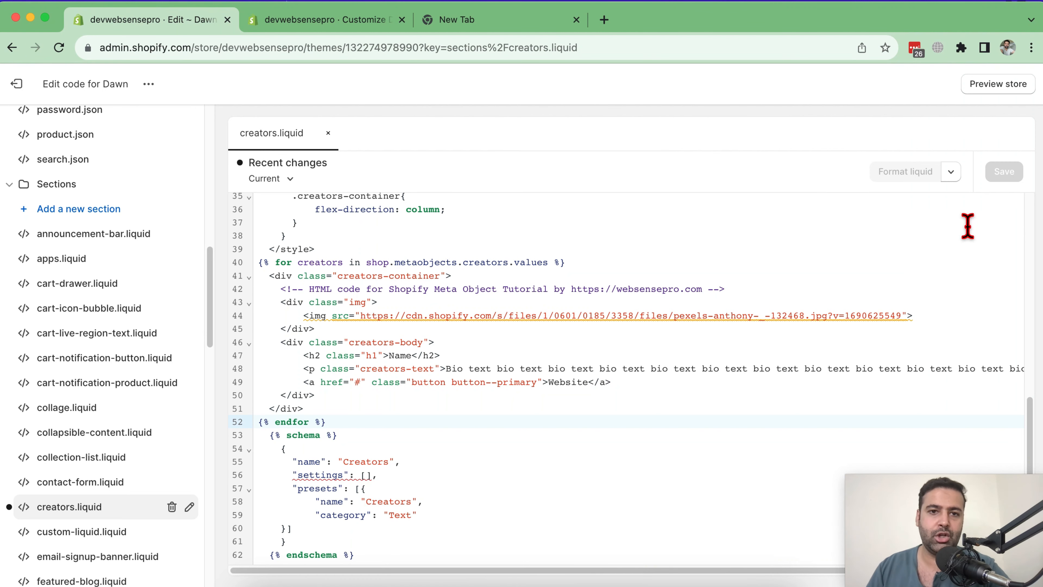
Reload the creators page template in the theme editor and examine the repeated creator blocks in the preview
{"action": "left_click", "coordinate": [333, 24]}
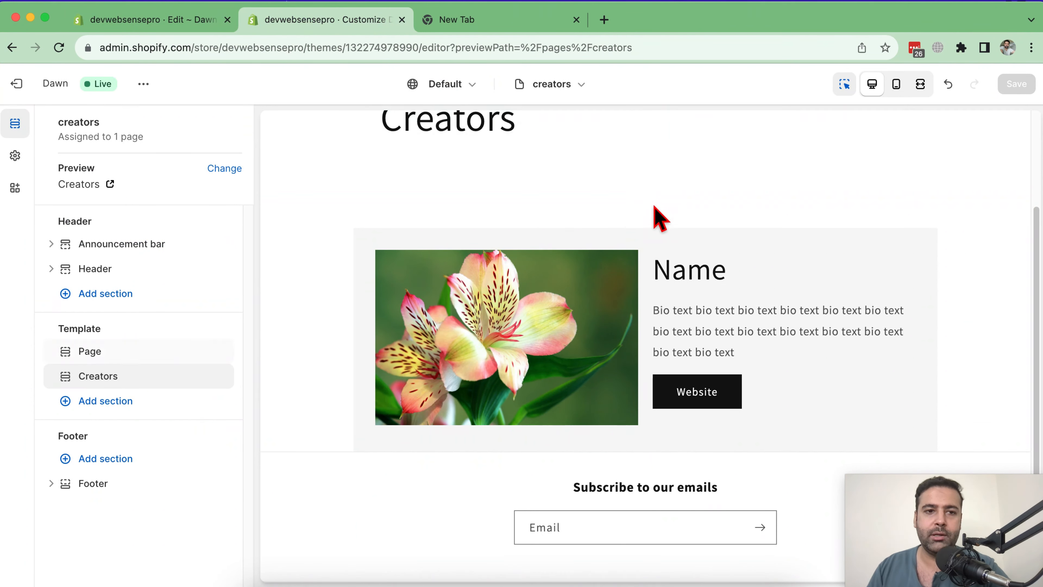
{"action": "key", "text": "super+r"}
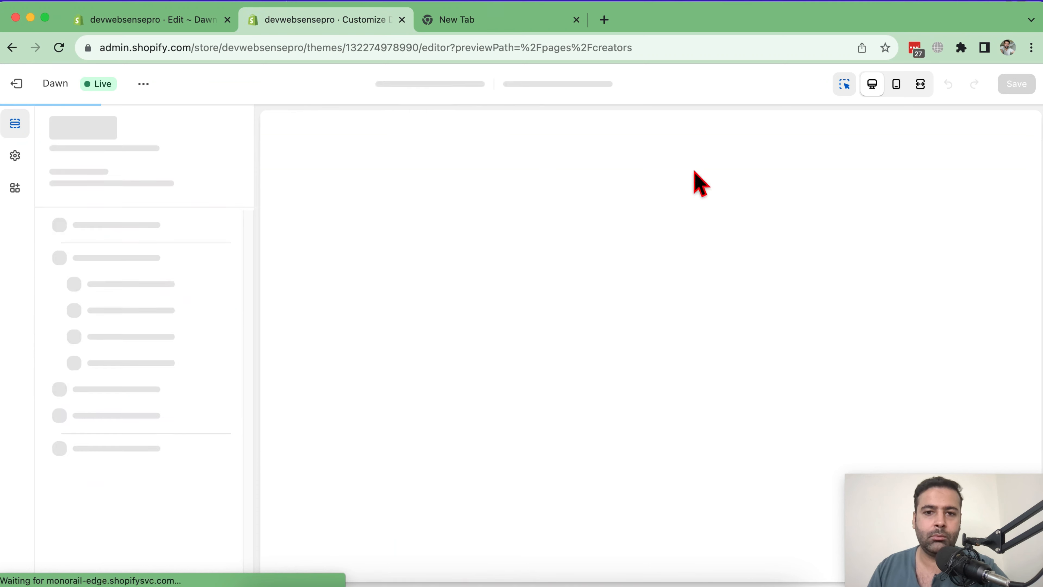
{"action": "scroll", "coordinate": [712, 240], "scroll_direction": "down", "scroll_amount": 10}
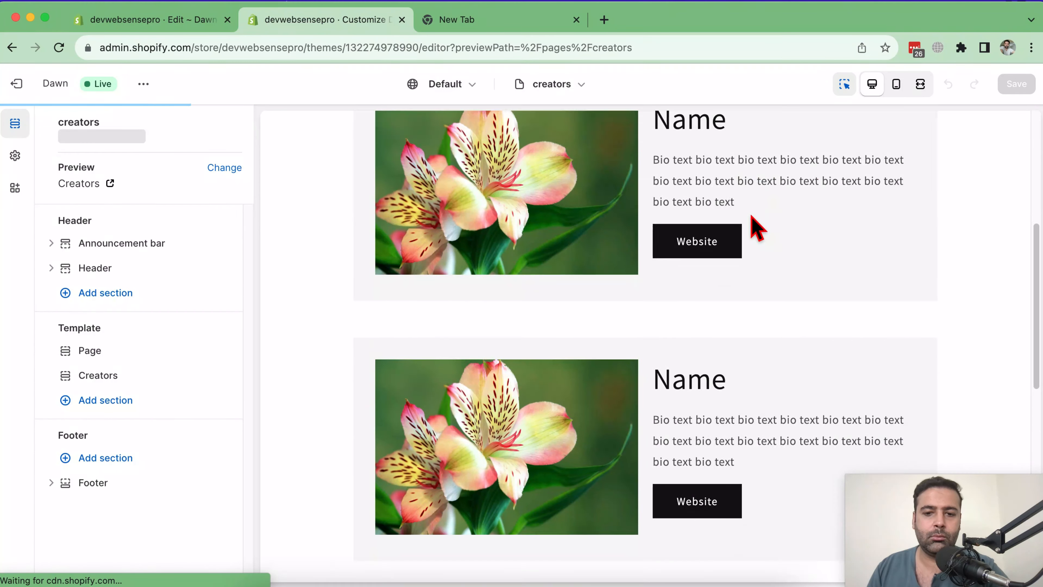
{"action": "scroll", "coordinate": [745, 240], "scroll_direction": "down", "scroll_amount": 5}
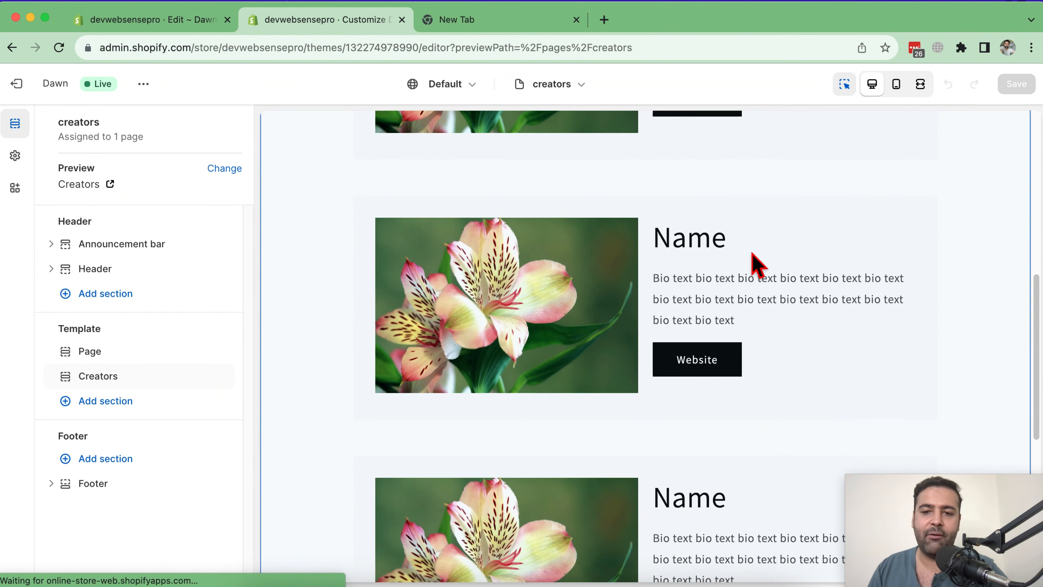
{"action": "scroll", "coordinate": [698, 296], "scroll_direction": "down", "scroll_amount": 3}
{"action": "scroll", "coordinate": [570, 362], "scroll_direction": "up", "scroll_amount": 6}
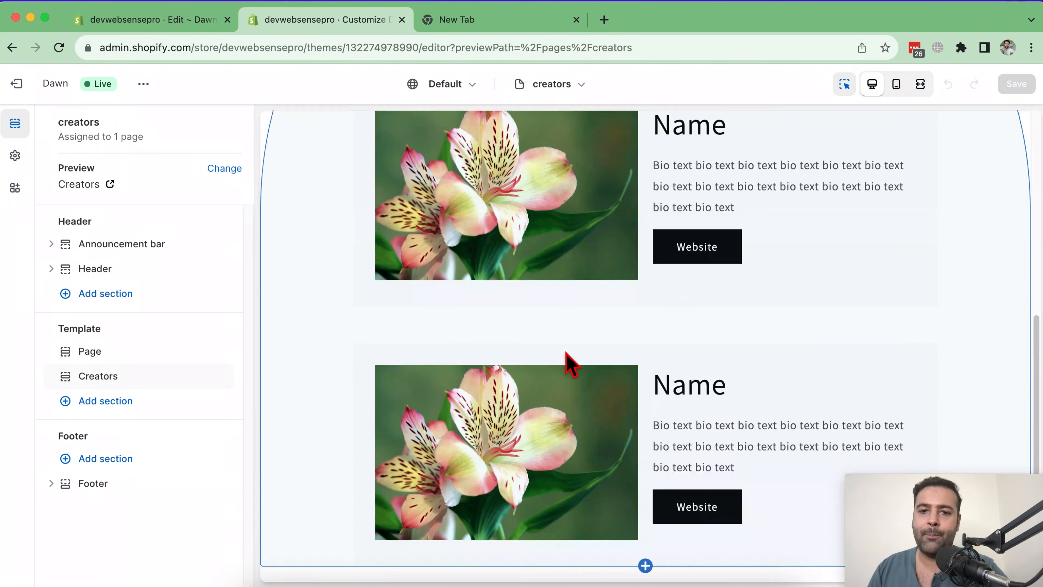
{"action": "scroll", "coordinate": [571, 365], "scroll_direction": "down", "scroll_amount": 3}
{"action": "scroll", "coordinate": [571, 364], "scroll_direction": "up", "scroll_amount": 4}
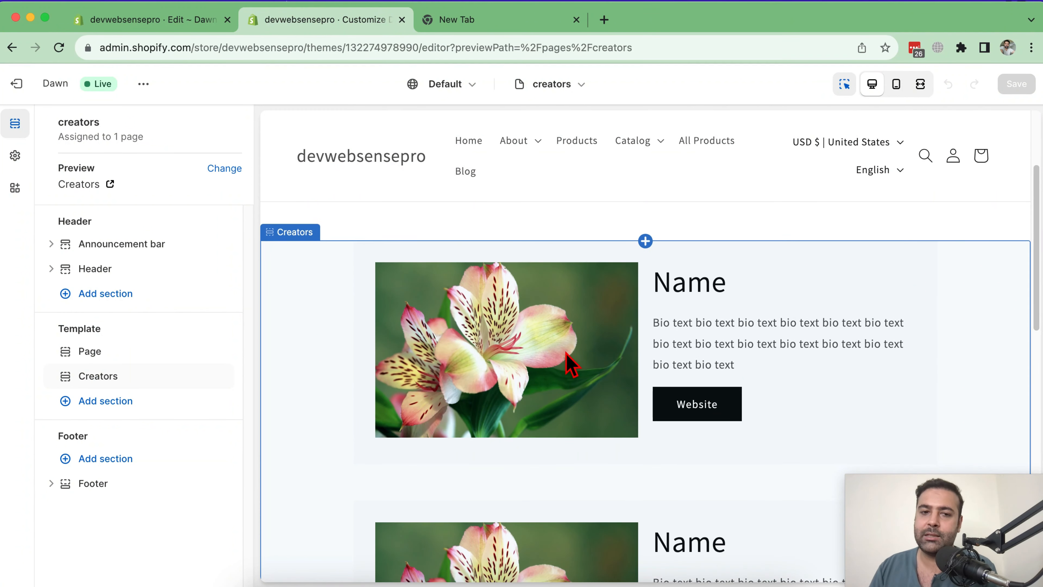
{"action": "scroll", "coordinate": [571, 365], "scroll_direction": "down", "scroll_amount": 3}
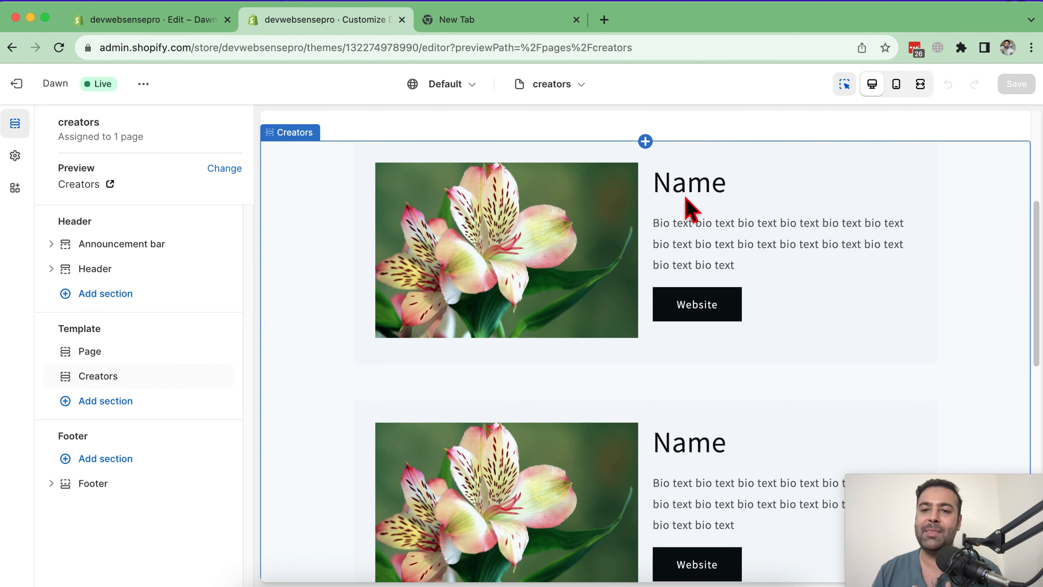
Return to the code editor and replace the Name placeholder in the h2 heading with {{ creators.name }}
{"action": "left_click", "coordinate": [162, 22]}
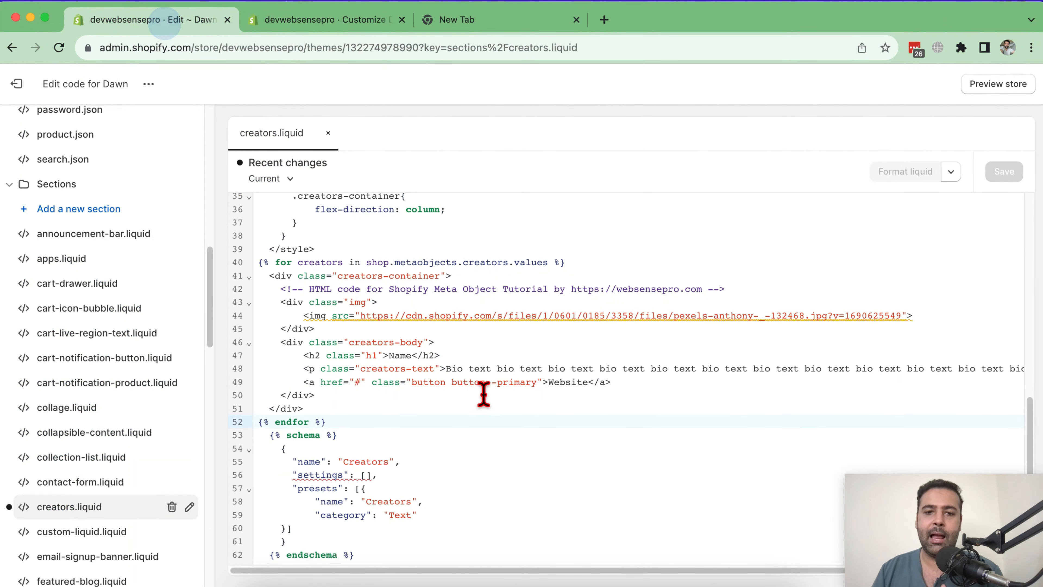
{"action": "double_click", "coordinate": [389, 355]}
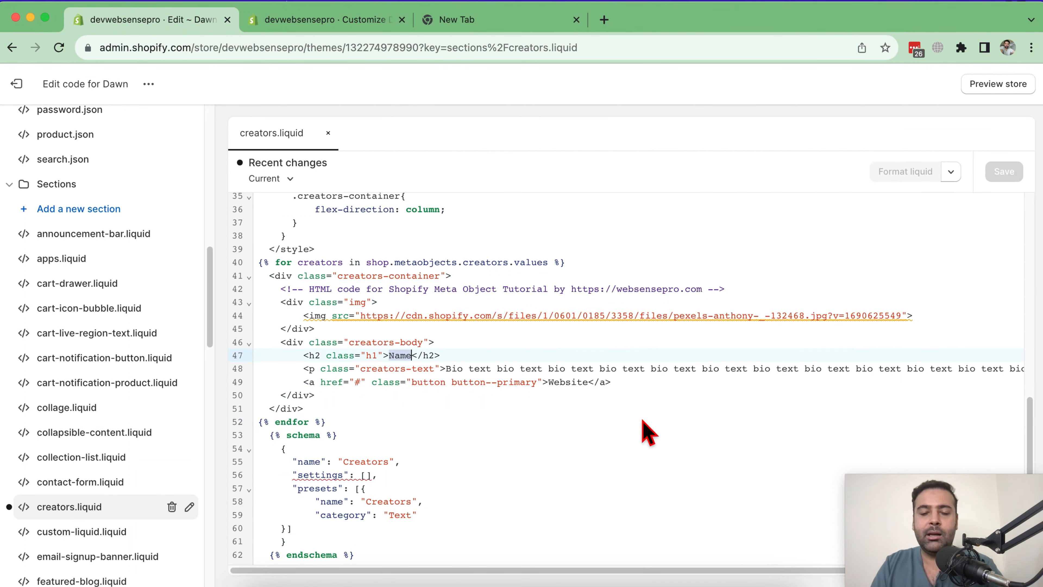
{"action": "type", "text": "{{ creators.na,e"}
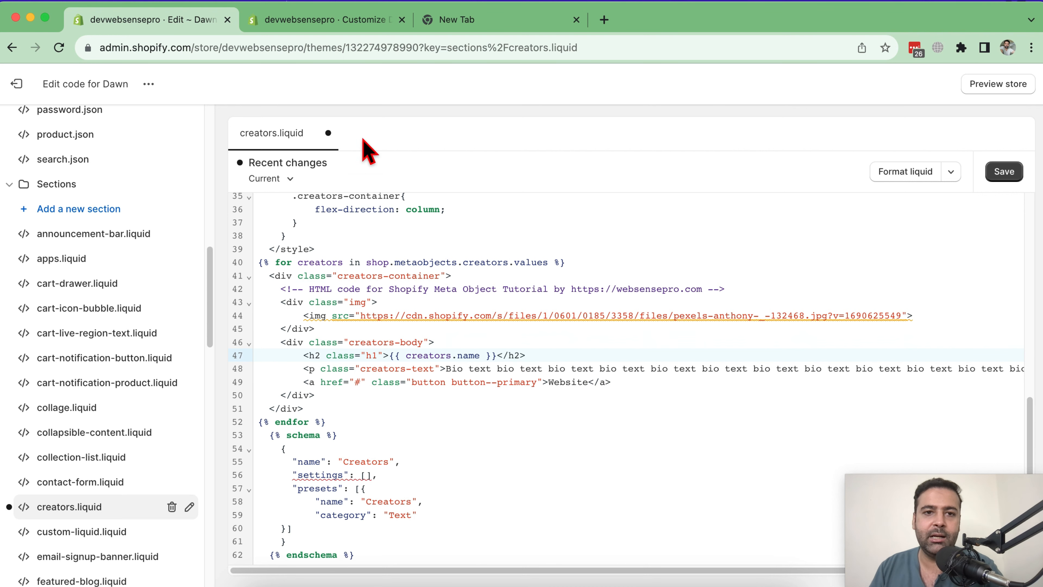
Open the store admin at devwebsensepro.myshopify.com/admin in the empty browser tab
{"action": "left_click", "coordinate": [284, 22]}
{"action": "left_click_drag", "start_coordinate": [193, 49], "coordinate": [99, 57]}
{"action": "left_click", "coordinate": [473, 17]}
{"action": "type", "text": "dev"}
{"action": "key", "text": "Right"}
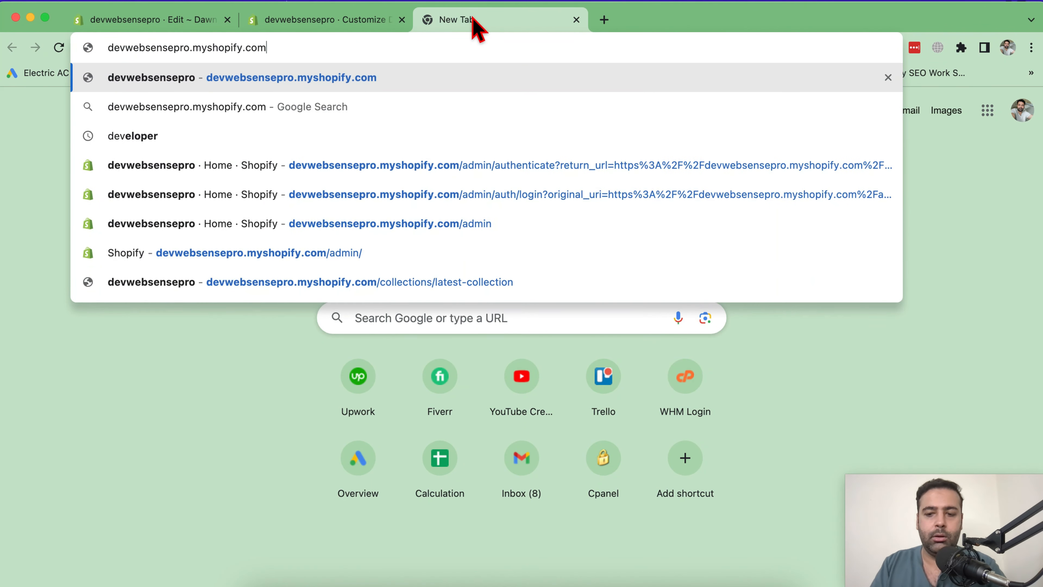
{"action": "type", "text": "/admin"}
{"action": "key", "text": "Return"}
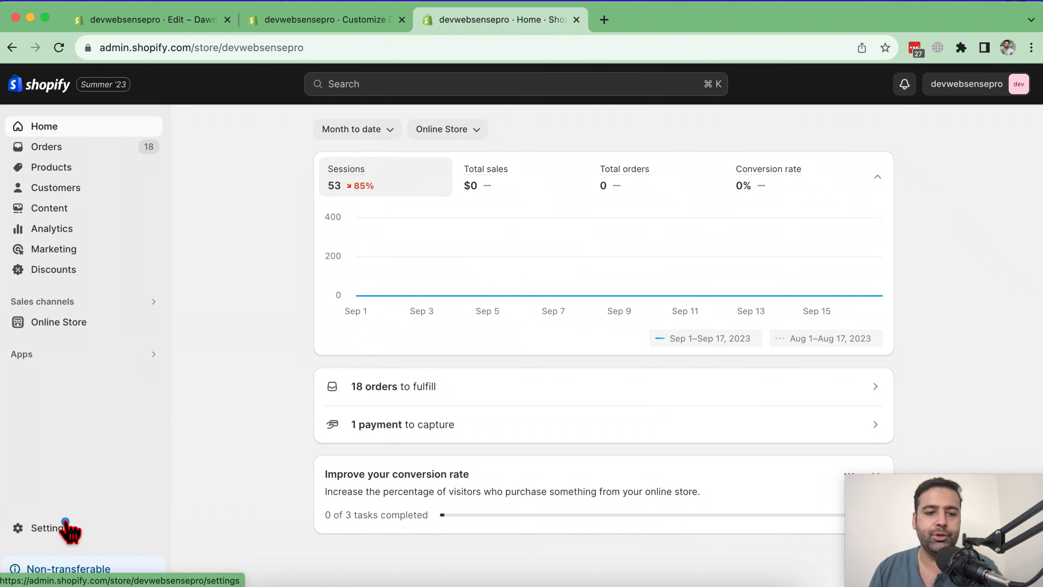
Open the Creators metaobject definition in the store's custom data settings to check its field keys
{"action": "left_click", "coordinate": [66, 528]}
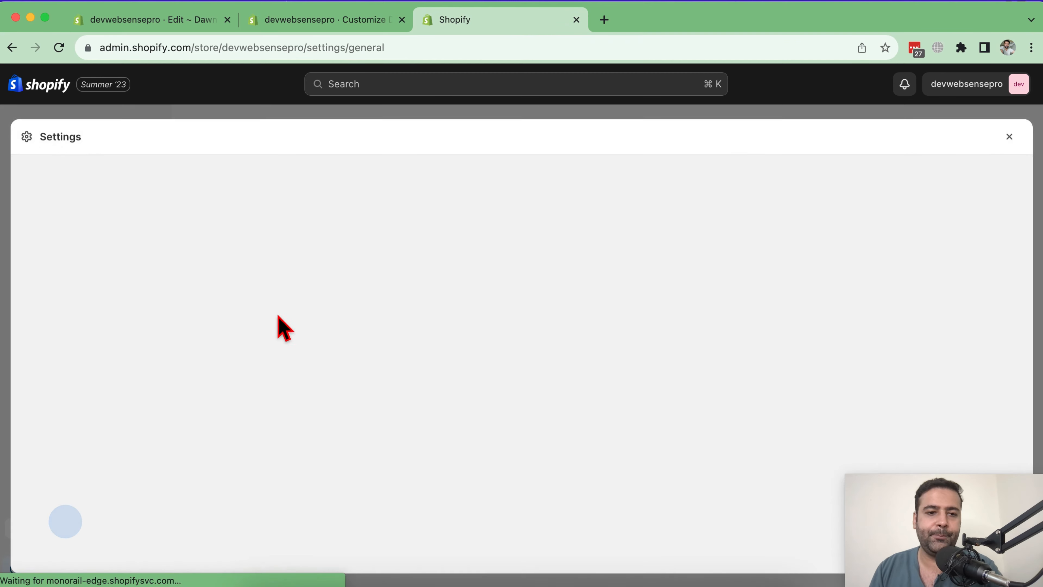
{"action": "scroll", "coordinate": [254, 409], "scroll_direction": "down", "scroll_amount": 5}
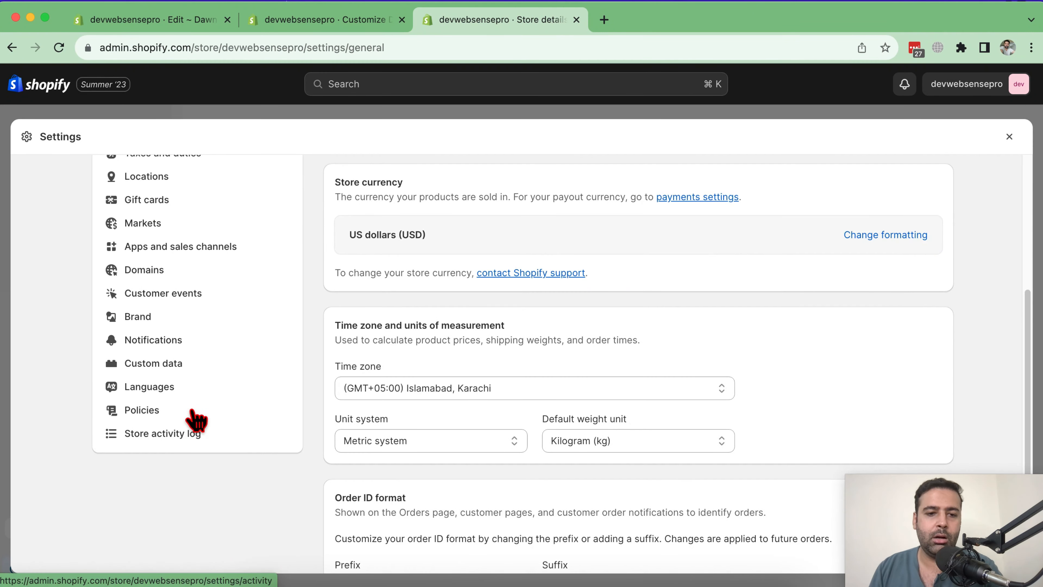
{"action": "left_click", "coordinate": [186, 363]}
{"action": "scroll", "coordinate": [798, 210], "scroll_direction": "down", "scroll_amount": 10}
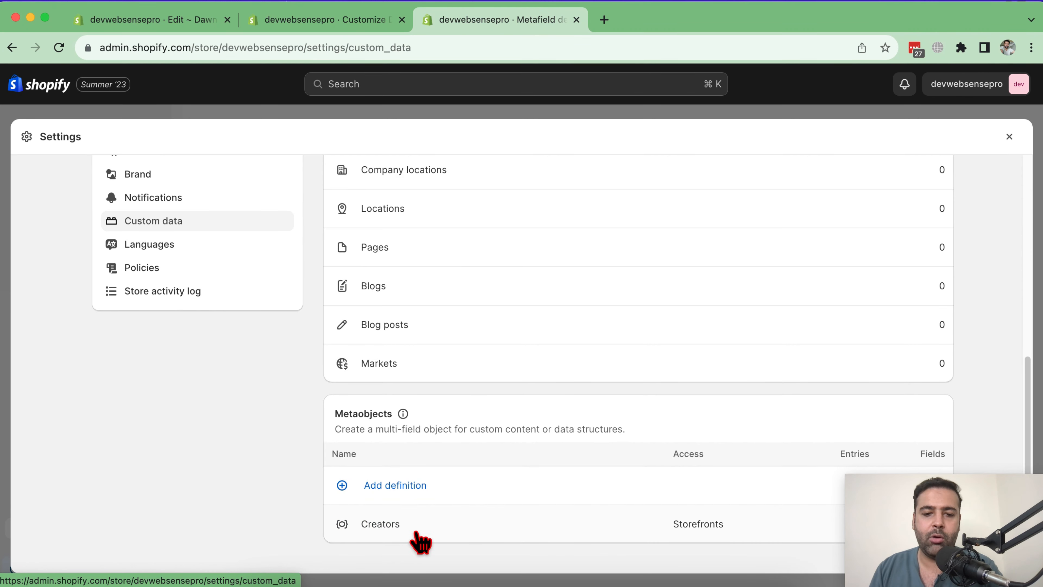
{"action": "left_click", "coordinate": [461, 540]}
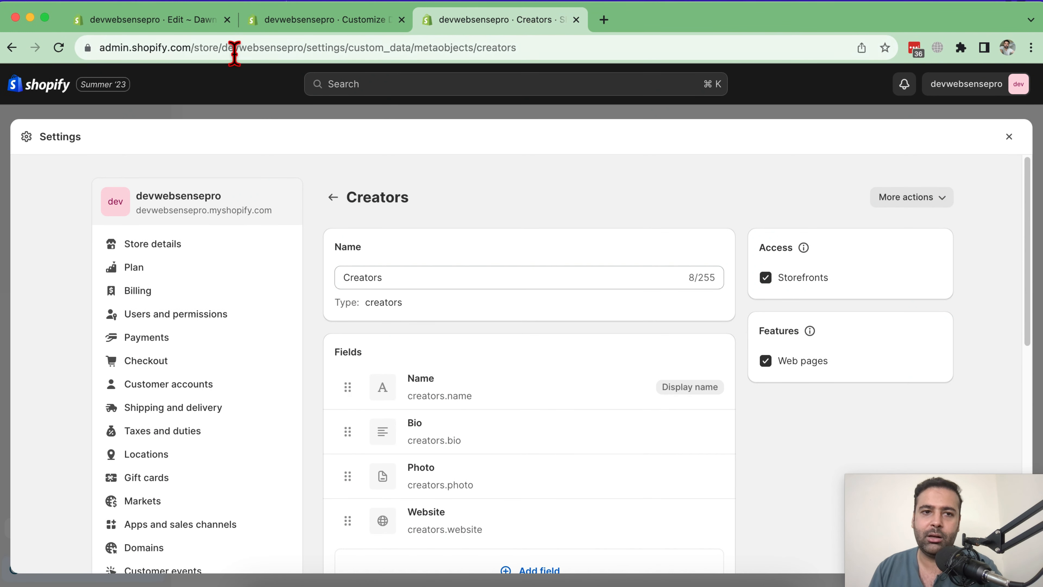
Return to the code editor and save creators.liquid with the dynamic name heading
{"action": "left_click", "coordinate": [197, 20]}
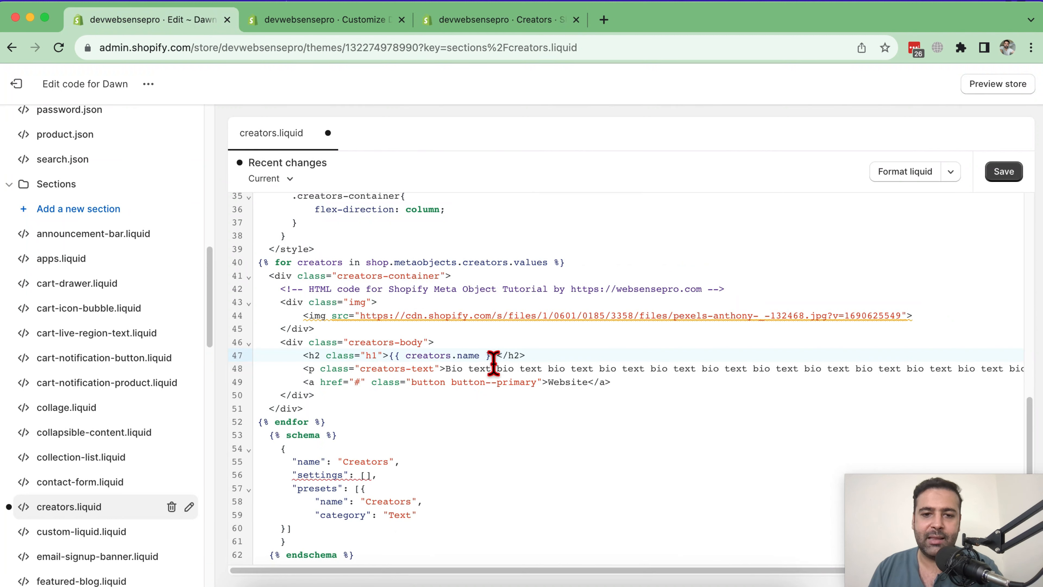
{"action": "left_click", "coordinate": [1010, 183]}
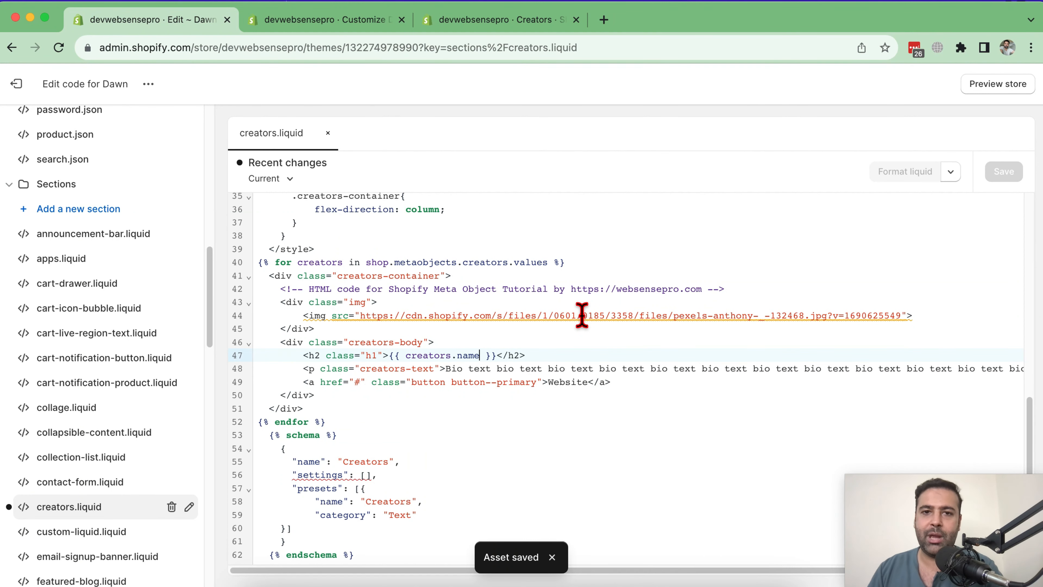
Open devwebsensepro.myshopify.com/admin in another new tab and show the metaobject entries under the store's content
{"action": "left_click", "coordinate": [525, 20]}
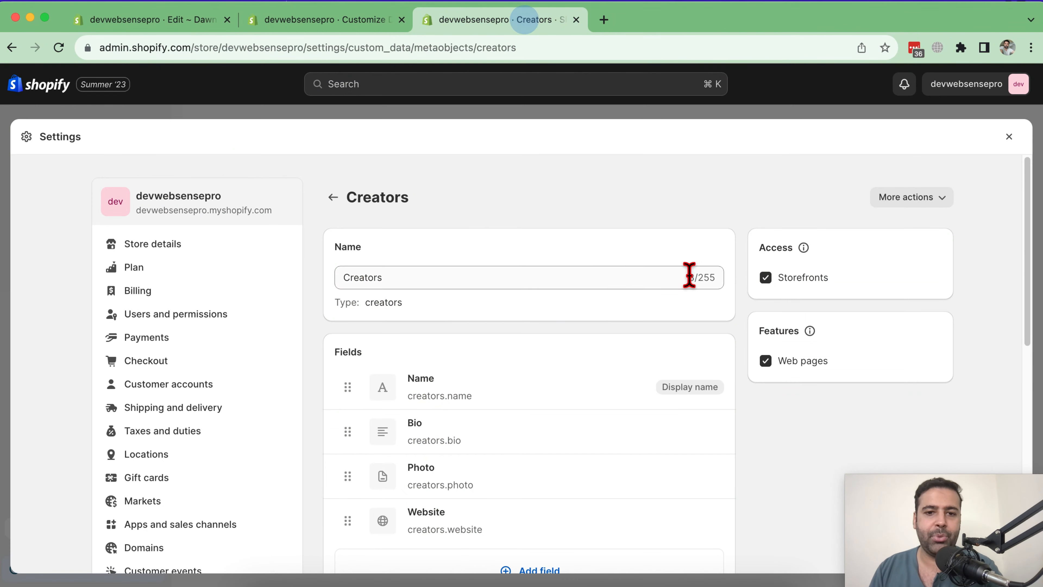
{"action": "left_click", "coordinate": [604, 20]}
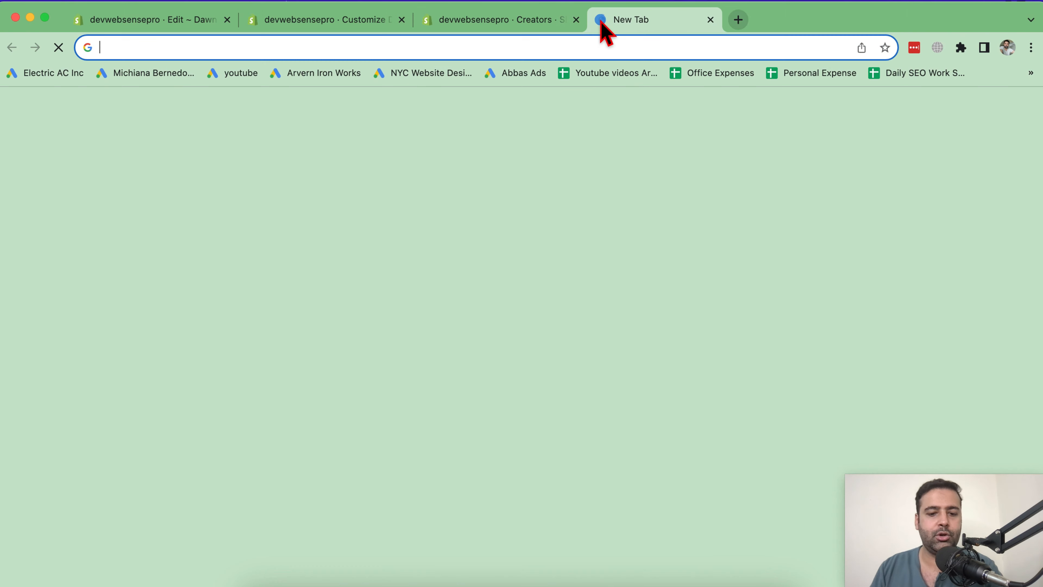
{"action": "type", "text": "devwebsensepro.myshopify.com/admin"}
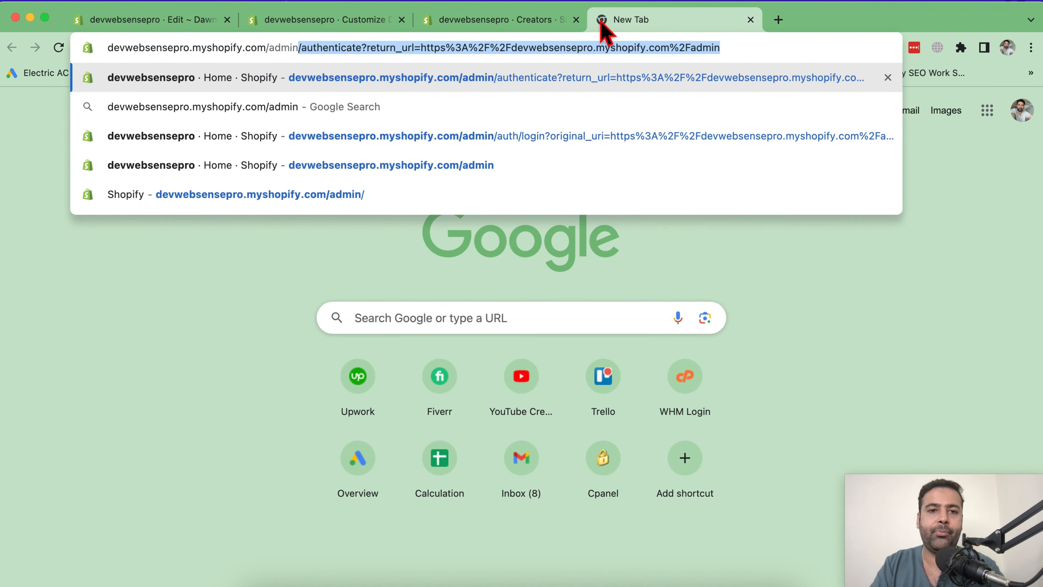
{"action": "key", "text": "Return"}
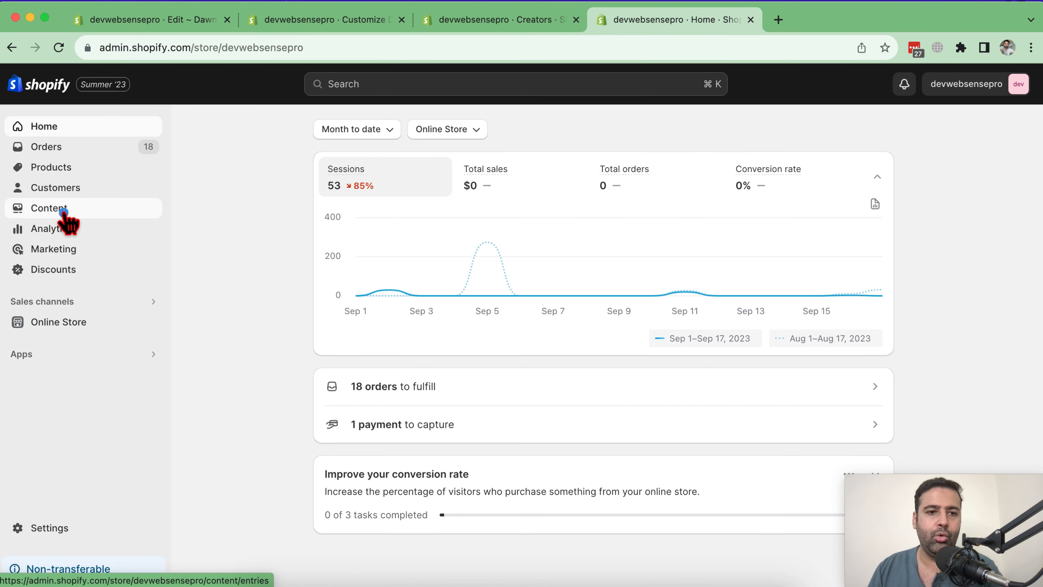
{"action": "left_click", "coordinate": [64, 210]}
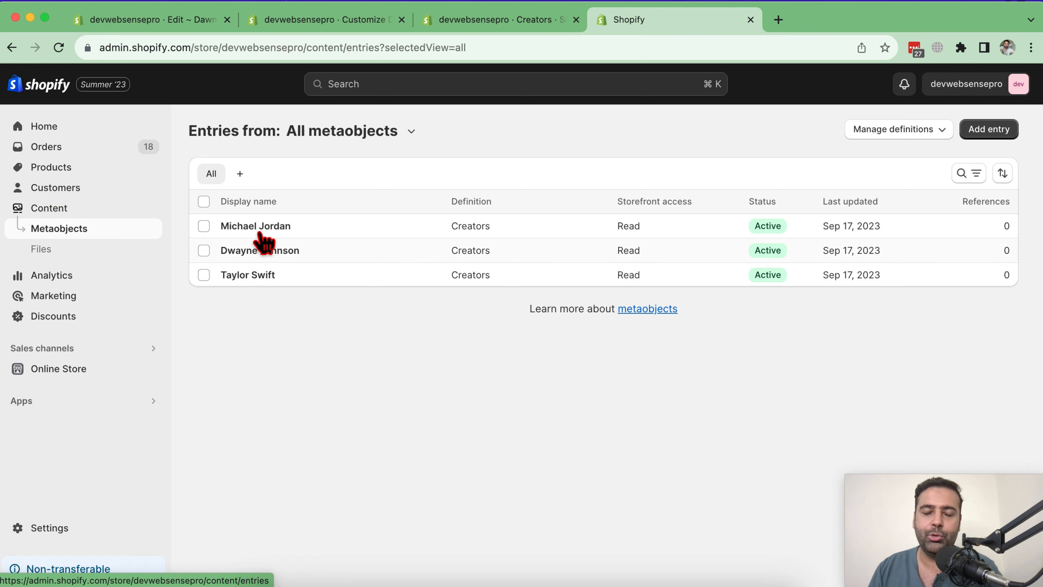
Review the creators.name output and the for loop opening line in creators.liquid
{"action": "left_click", "coordinate": [230, 21]}
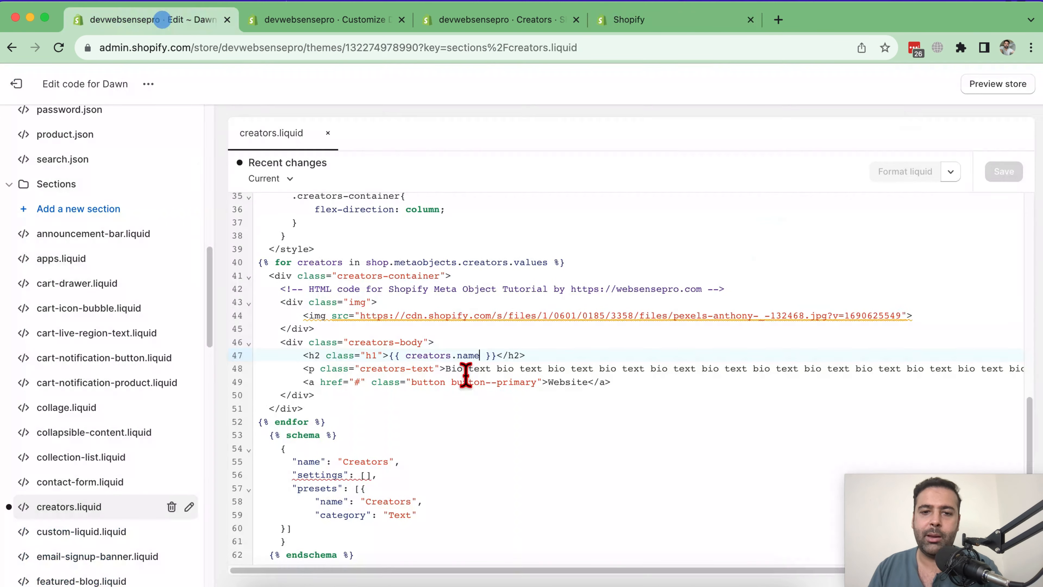
{"action": "left_click_drag", "start_coordinate": [496, 368], "coordinate": [393, 356]}
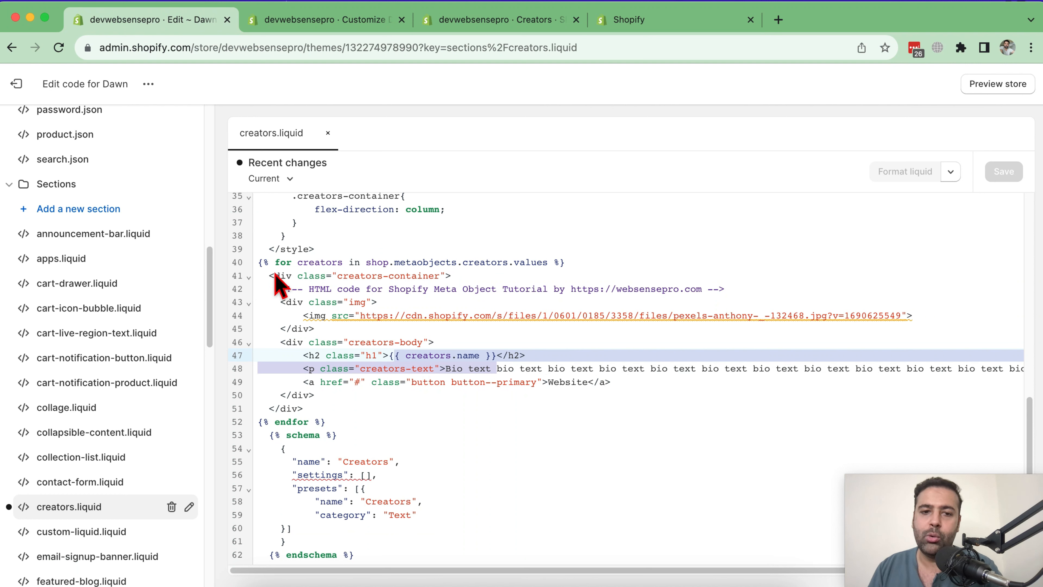
{"action": "left_click_drag", "start_coordinate": [258, 264], "coordinate": [545, 265]}
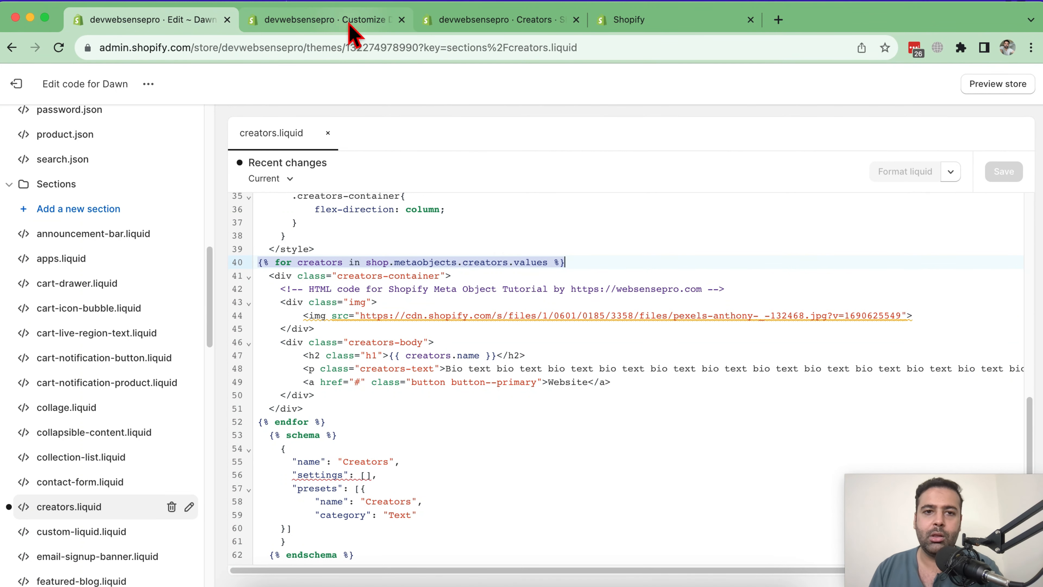
Reload the Creators page preview in the theme customizer and compare the creator names with the store's metaobject entries
{"action": "left_click", "coordinate": [352, 32]}
{"action": "key", "text": "super+r"}
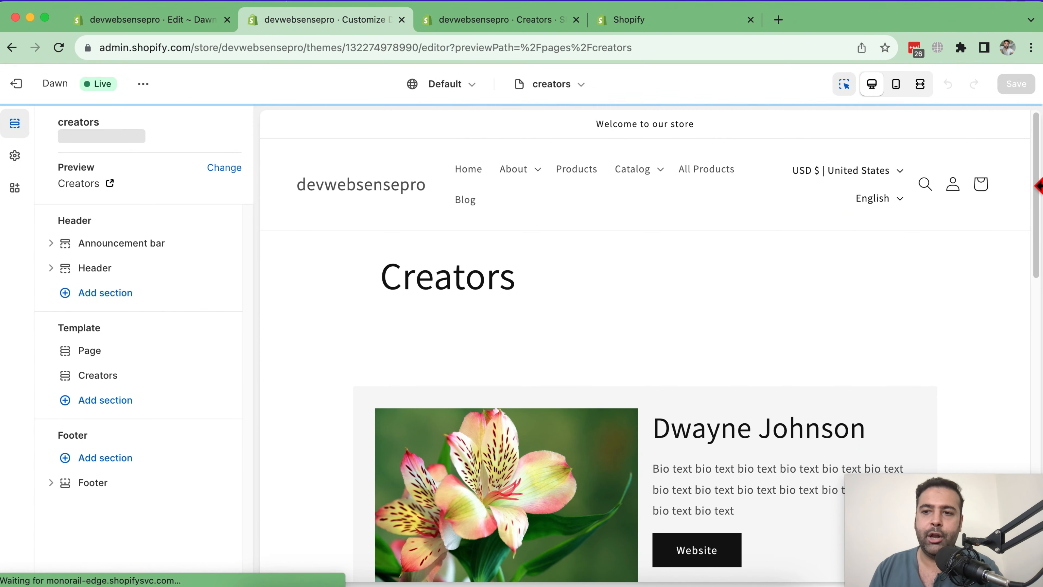
{"action": "left_click_drag", "start_coordinate": [1039, 186], "coordinate": [1039, 226]}
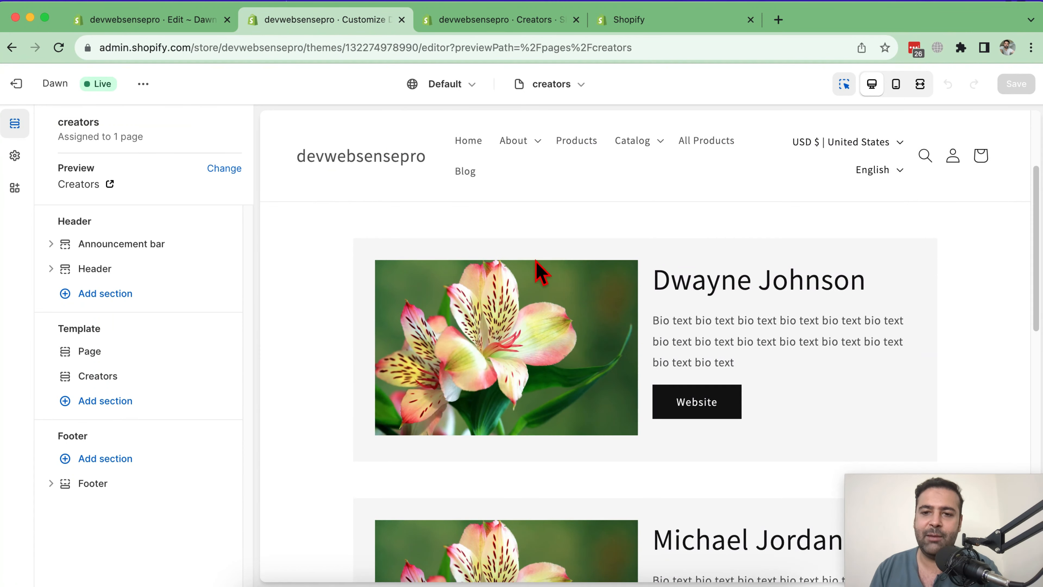
{"action": "left_click", "coordinate": [514, 23]}
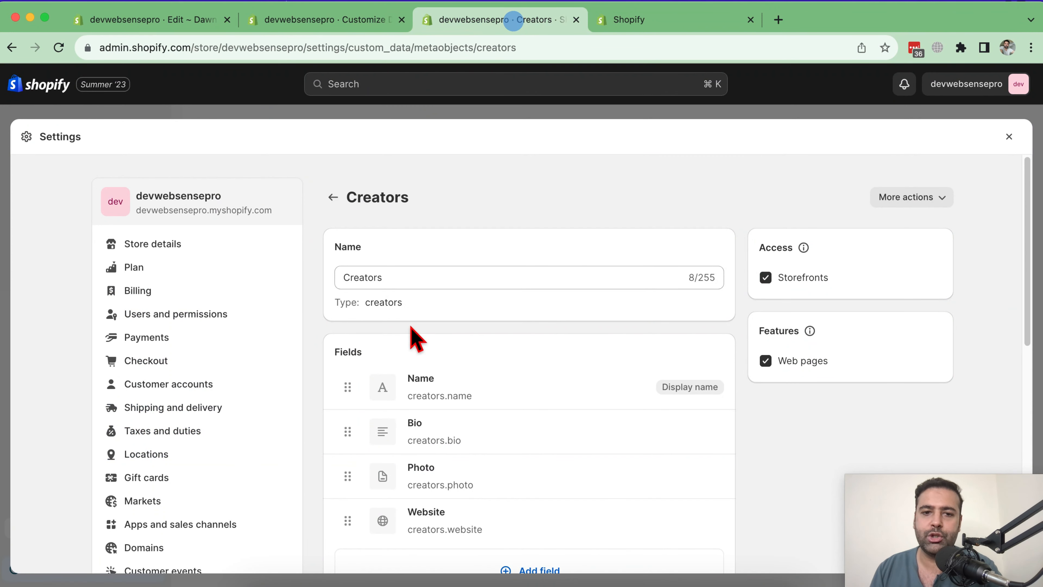
{"action": "left_click", "coordinate": [634, 24]}
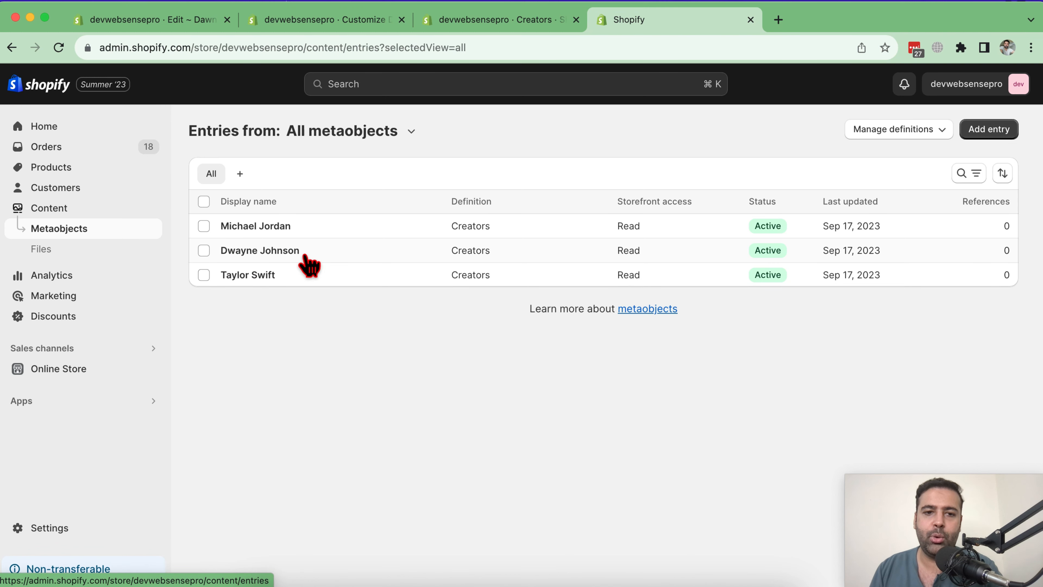
{"action": "left_click", "coordinate": [337, 21]}
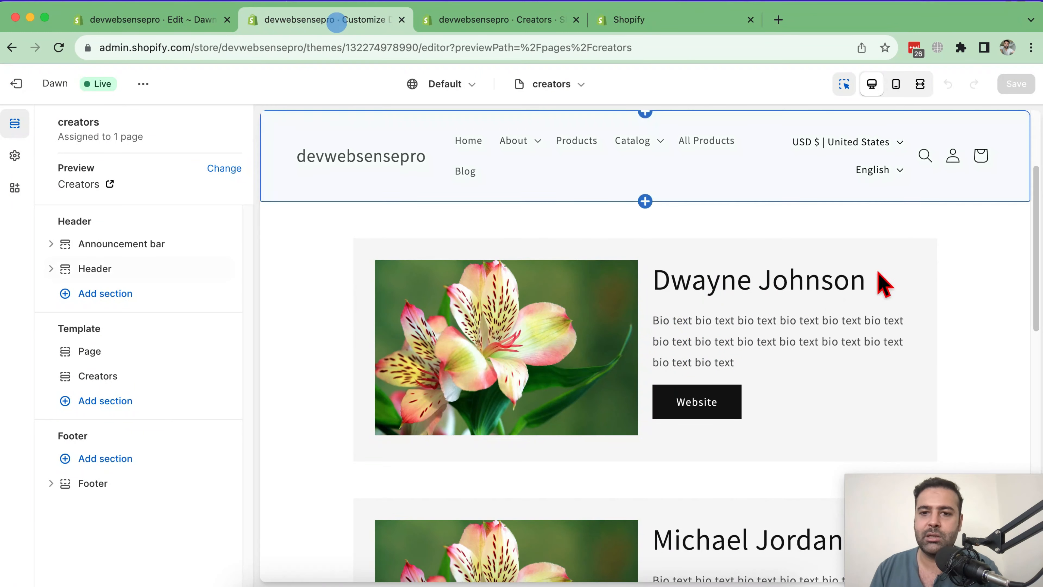
{"action": "mouse_move", "coordinate": [1036, 203]}
{"action": "left_mouse_down"}
{"action": "mouse_move", "coordinate": [1039, 427]}
{"action": "mouse_move", "coordinate": [1038, 194]}
{"action": "left_mouse_up"}
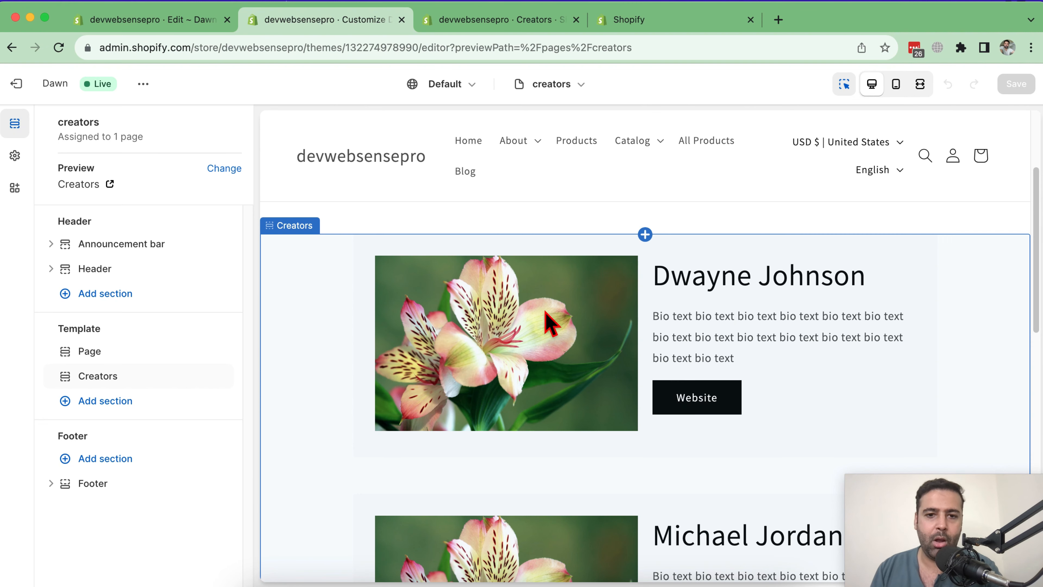
Replace the hardcoded image URL in creators.liquid with {{ creators.photo }}, checking the field key in the Creators definition
{"action": "left_click", "coordinate": [193, 19]}
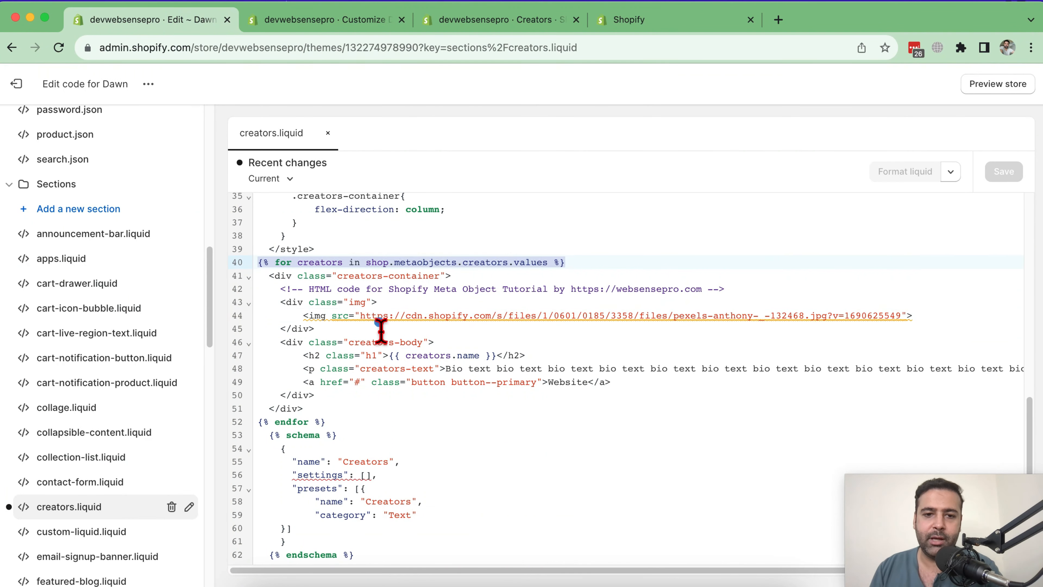
{"action": "left_click", "coordinate": [360, 317]}
{"action": "left_click_drag", "start_coordinate": [361, 317], "coordinate": [908, 319]}
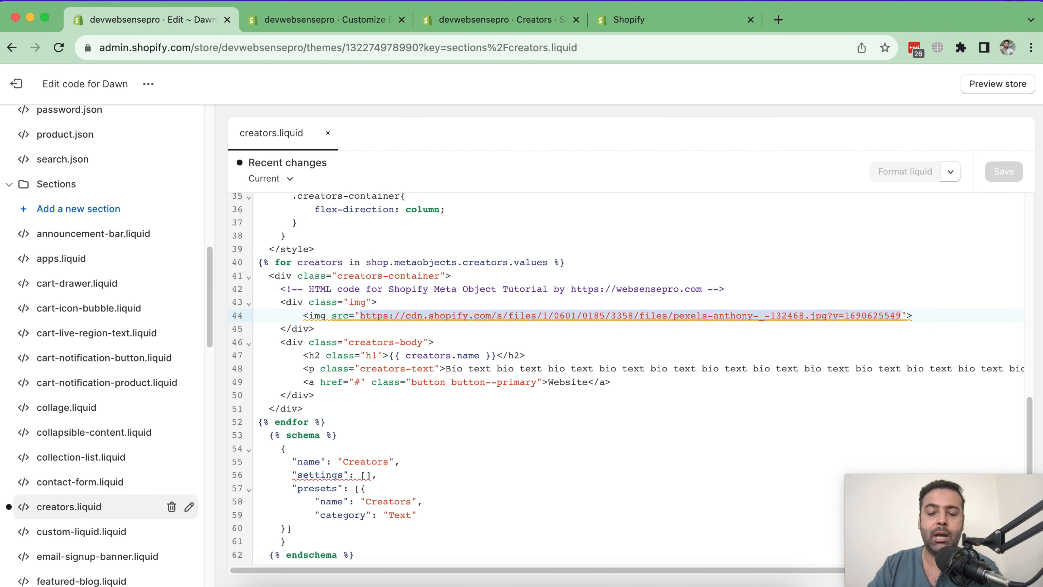
{"action": "key", "text": "BackSpace"}
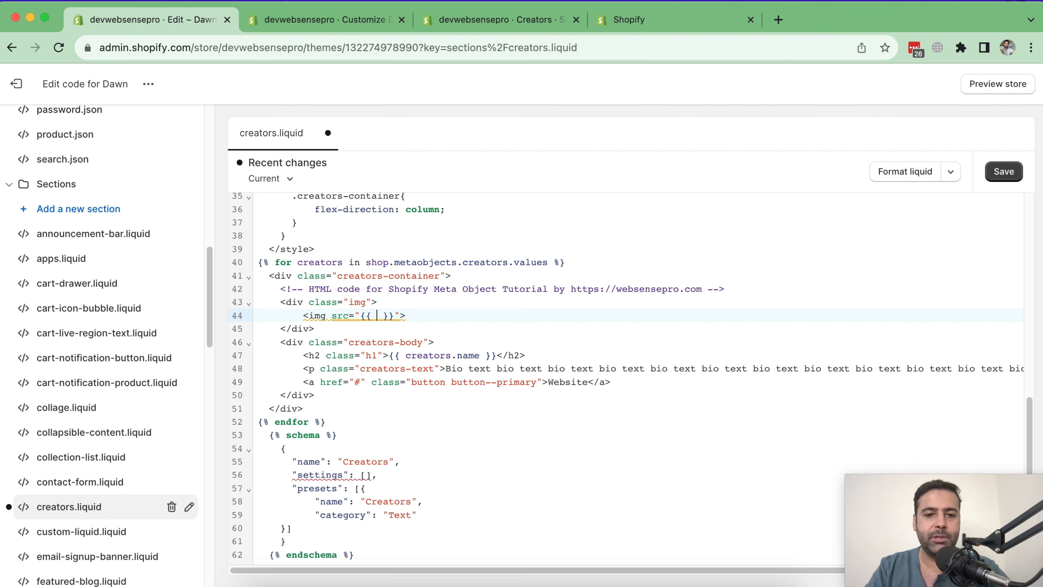
{"action": "type", "text": "creators.photo"}
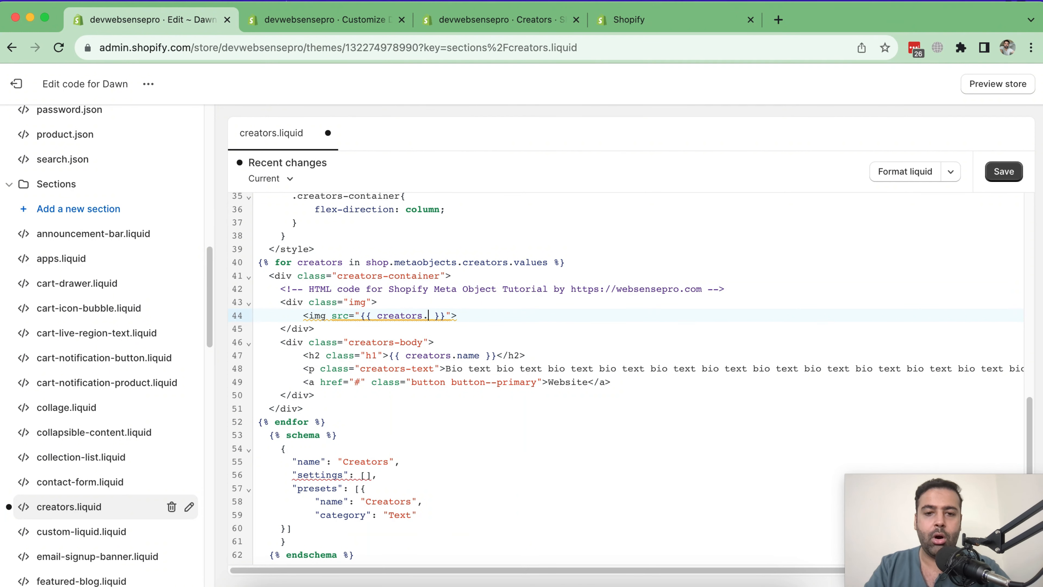
{"action": "left_click", "coordinate": [627, 22]}
{"action": "left_click", "coordinate": [511, 23]}
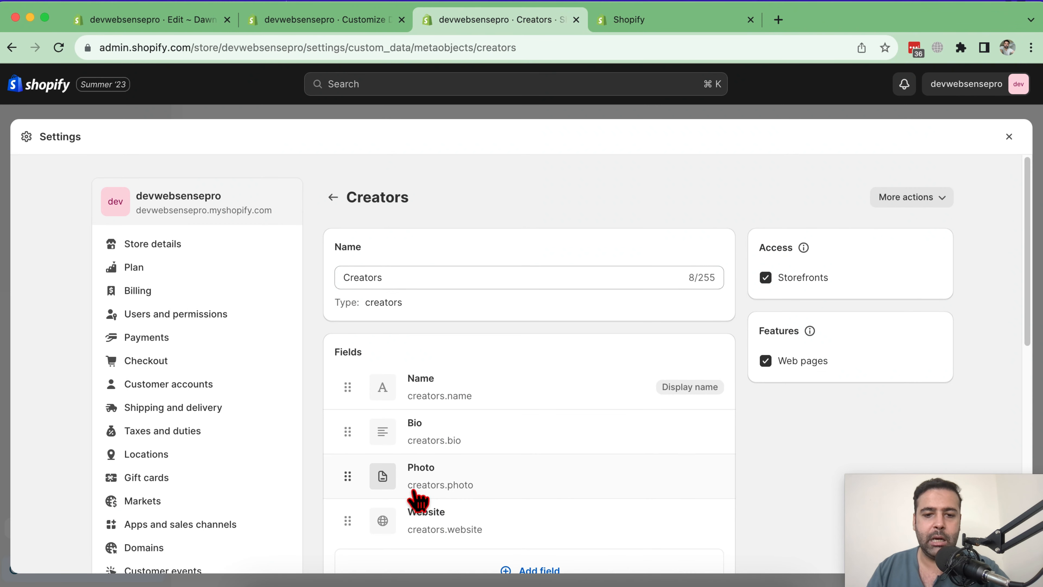
{"action": "left_click", "coordinate": [185, 20]}
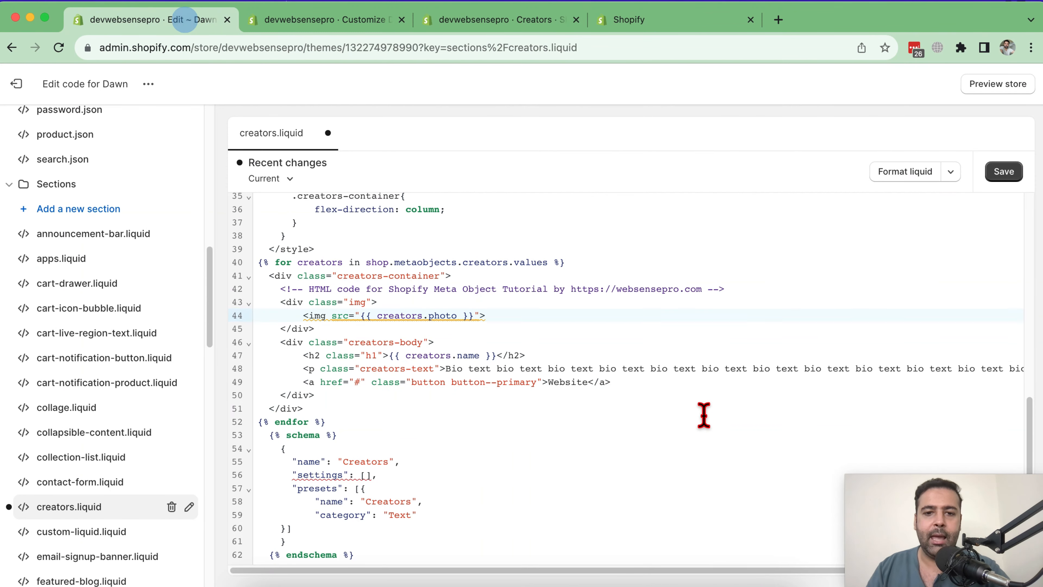
Add the filter img_url: '400x400' to the creators.photo output and save creators.liquid
{"action": "type", "text": "| "}
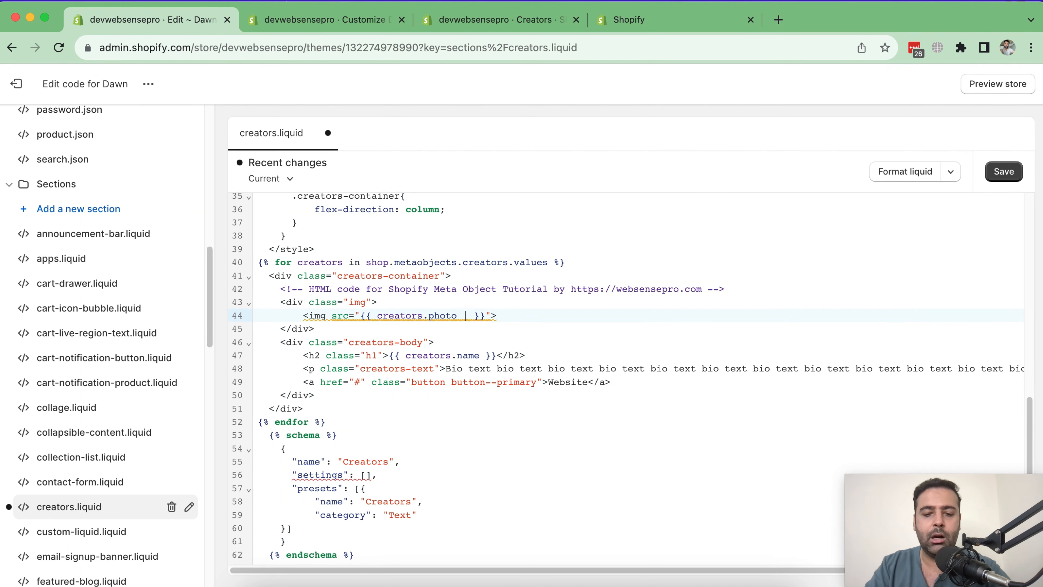
{"action": "type", "text": "img_url:"}
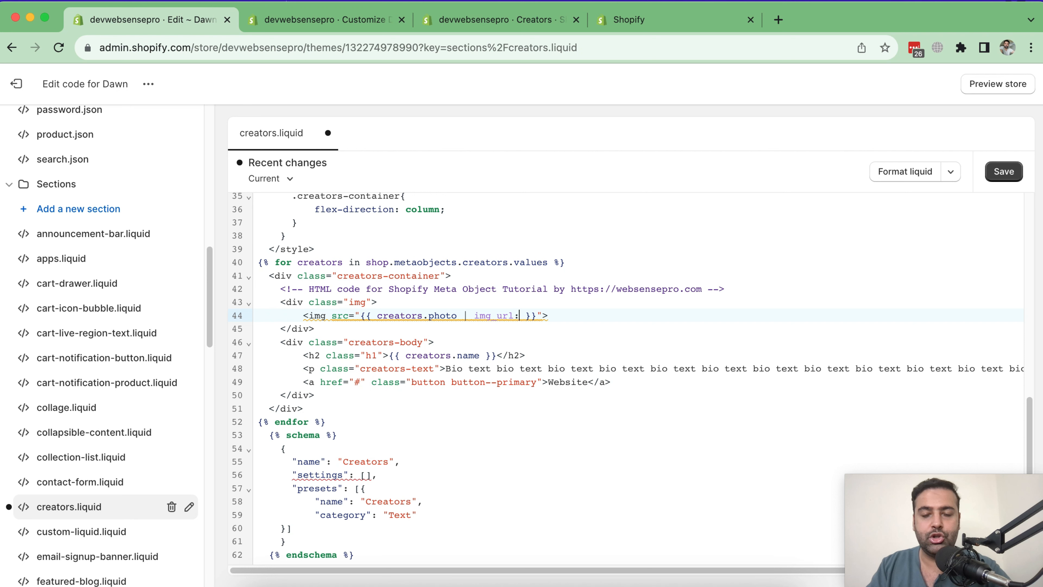
{"action": "type", "text": " '400x400"}
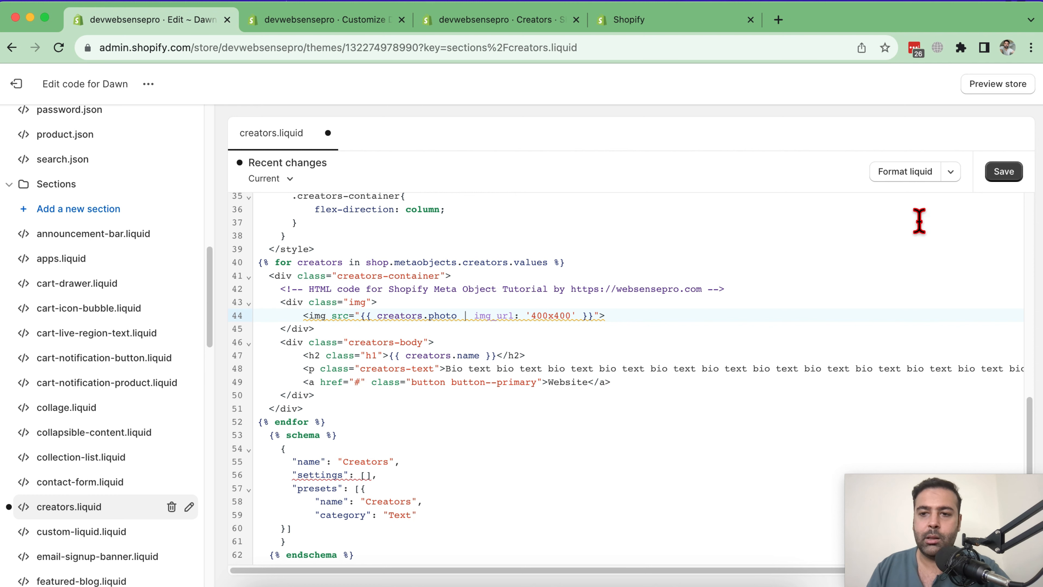
{"action": "left_click", "coordinate": [1002, 175]}
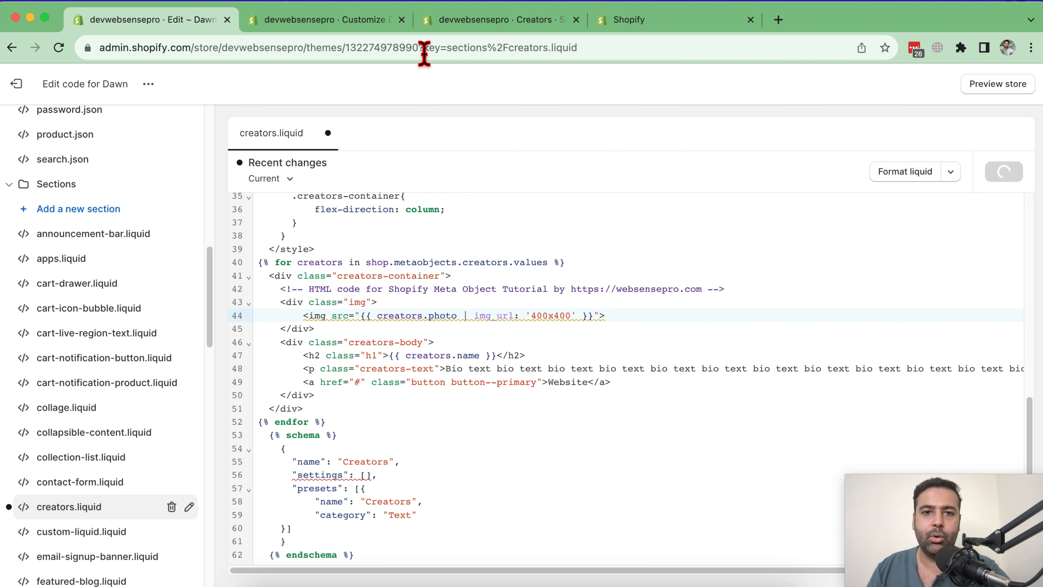
Check the creators' photos and the placeholder bio text in the reloaded Creators page preview
{"action": "left_click", "coordinate": [371, 22]}
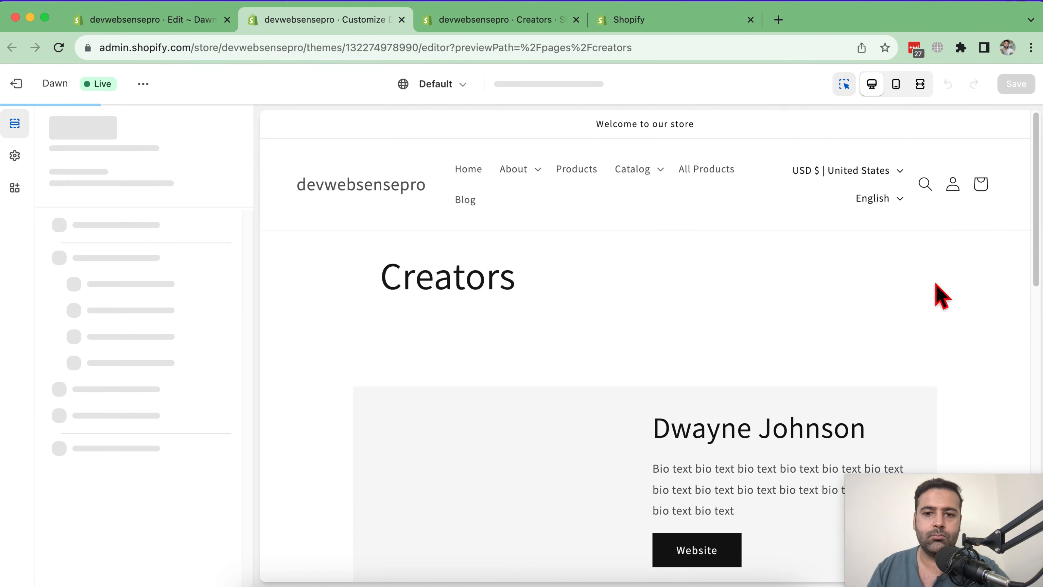
{"action": "left_click_drag", "start_coordinate": [1037, 168], "coordinate": [1041, 230]}
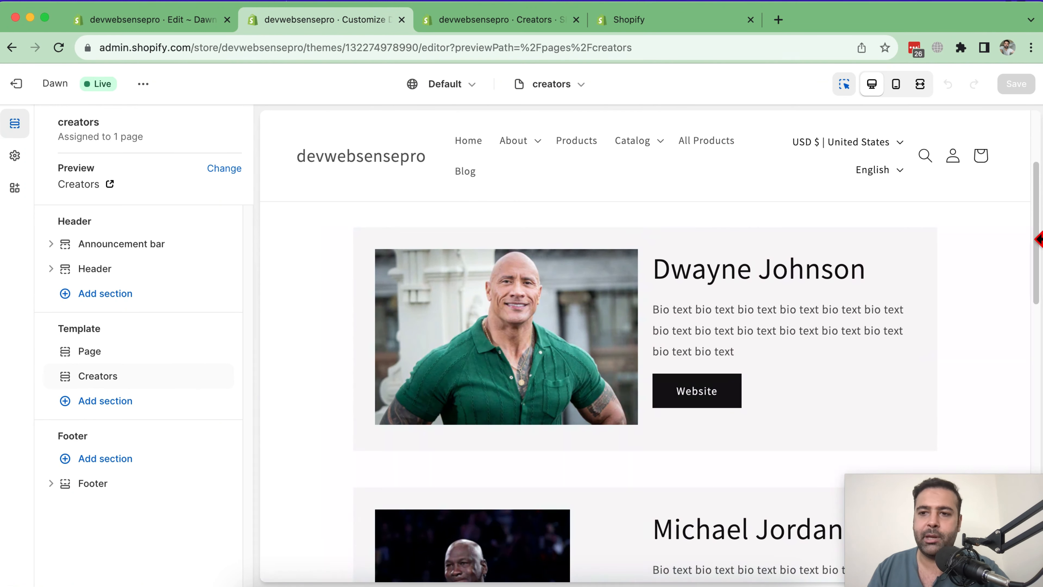
{"action": "left_click_drag", "start_coordinate": [1035, 228], "coordinate": [1041, 258]}
{"action": "left_click_drag", "start_coordinate": [741, 282], "coordinate": [653, 251]}
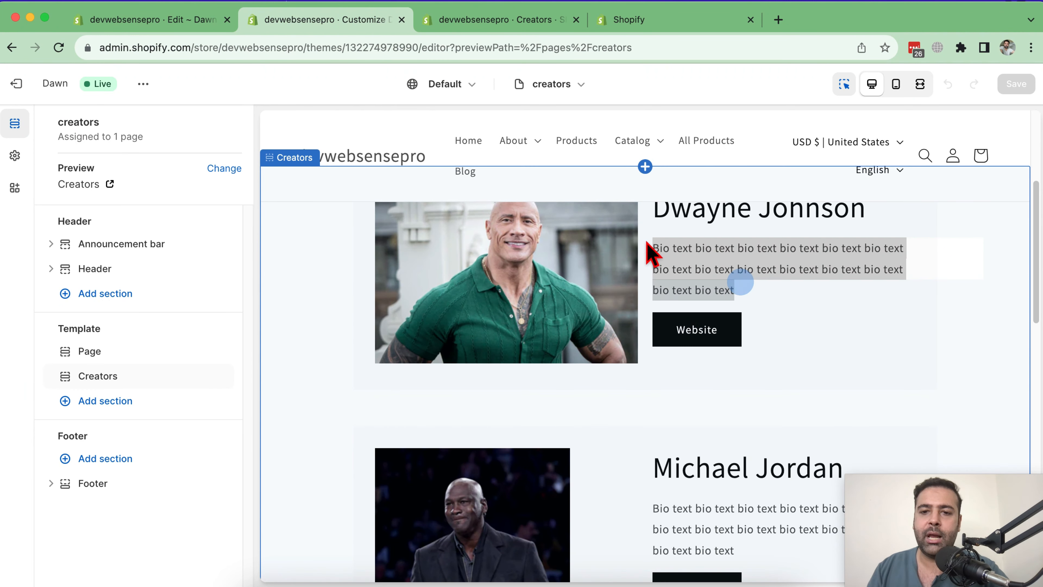
Replace the placeholder bio paragraph in creators.liquid with {{ creators.bio }}, verify its key in the Creators definition, and save
{"action": "left_click", "coordinate": [180, 18]}
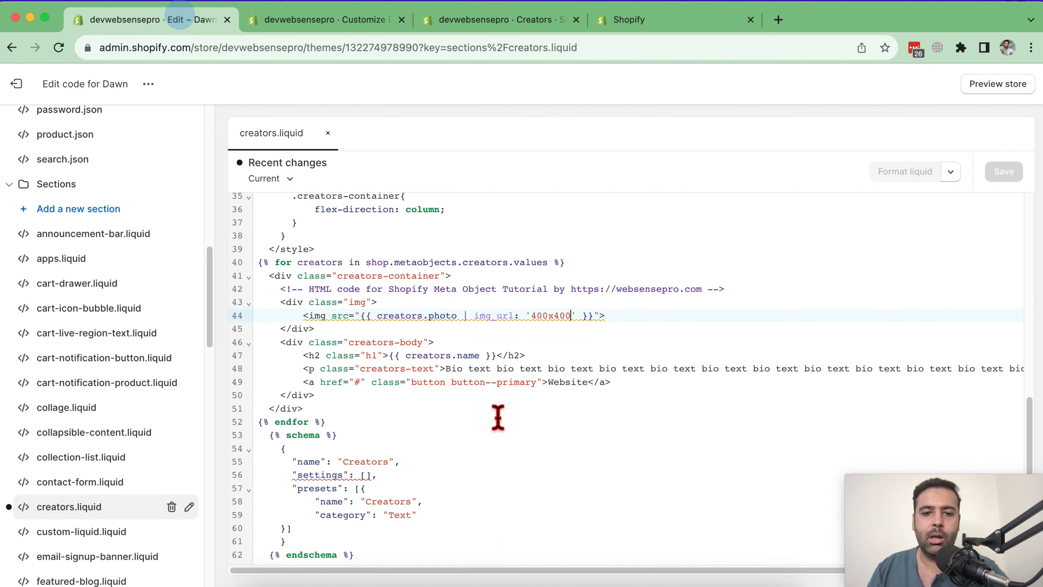
{"action": "left_click", "coordinate": [445, 368]}
{"action": "left_click_drag", "start_coordinate": [446, 368], "coordinate": [1013, 362]}
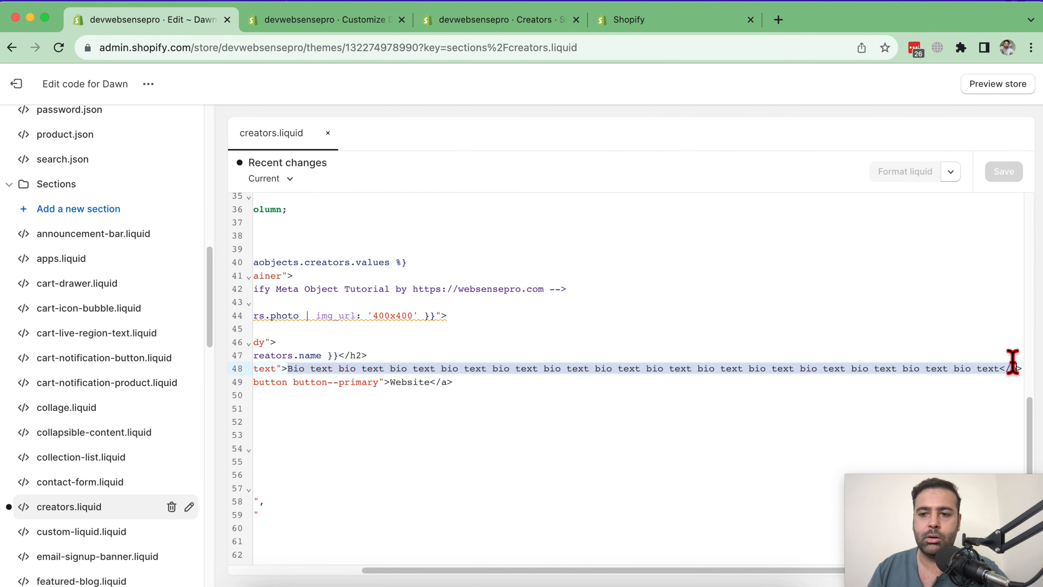
{"action": "key", "text": "BackSpace"}
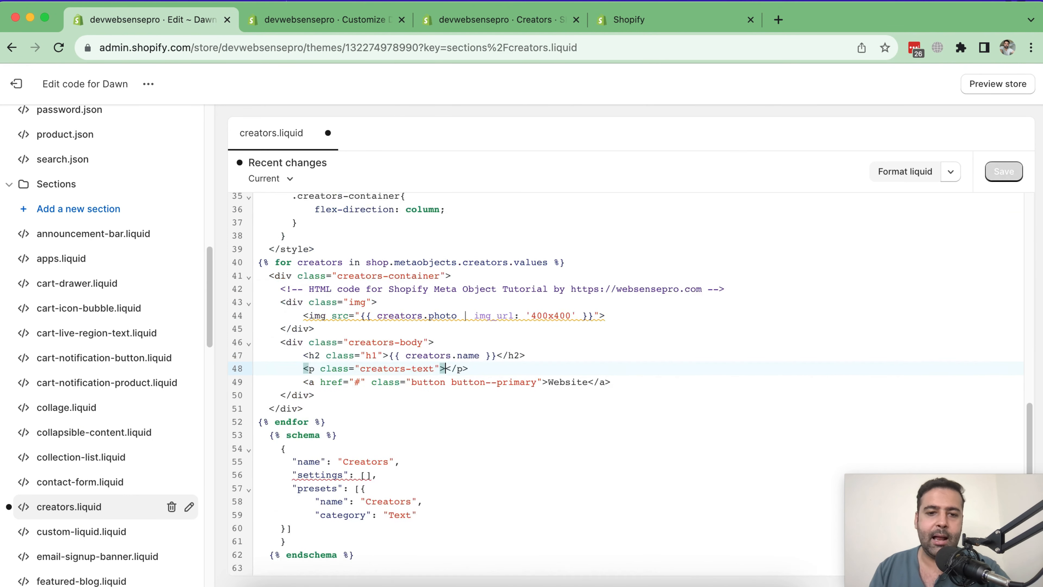
{"action": "type", "text": "{{ creators.bio"}
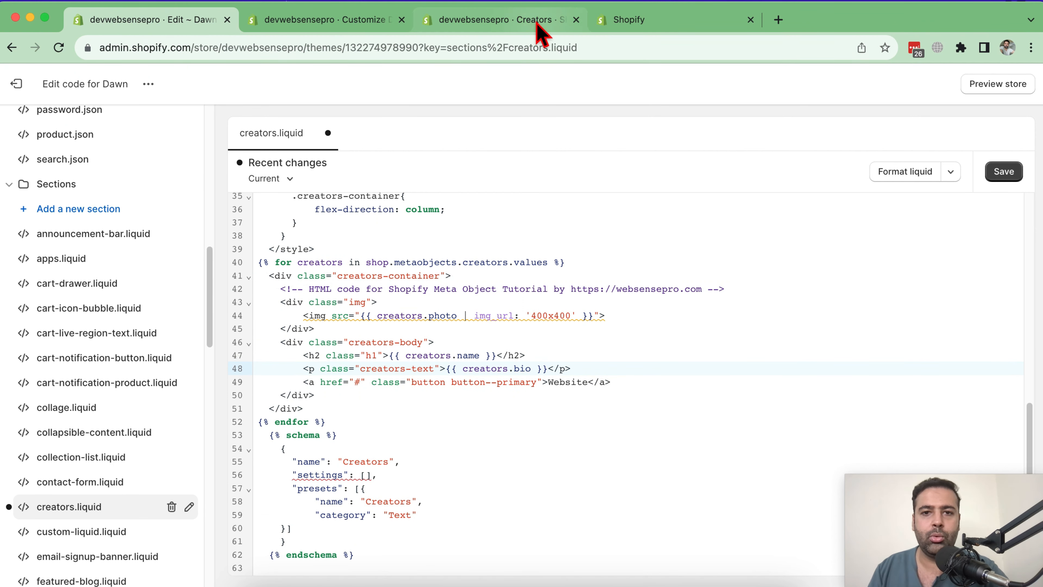
{"action": "left_click", "coordinate": [536, 21]}
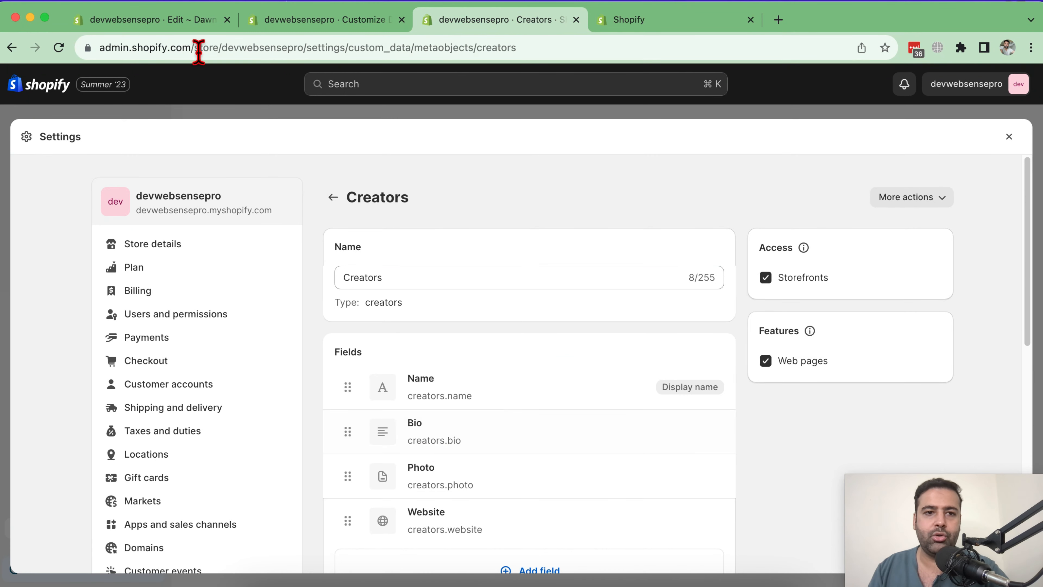
{"action": "left_click", "coordinate": [152, 19]}
{"action": "left_click", "coordinate": [999, 175]}
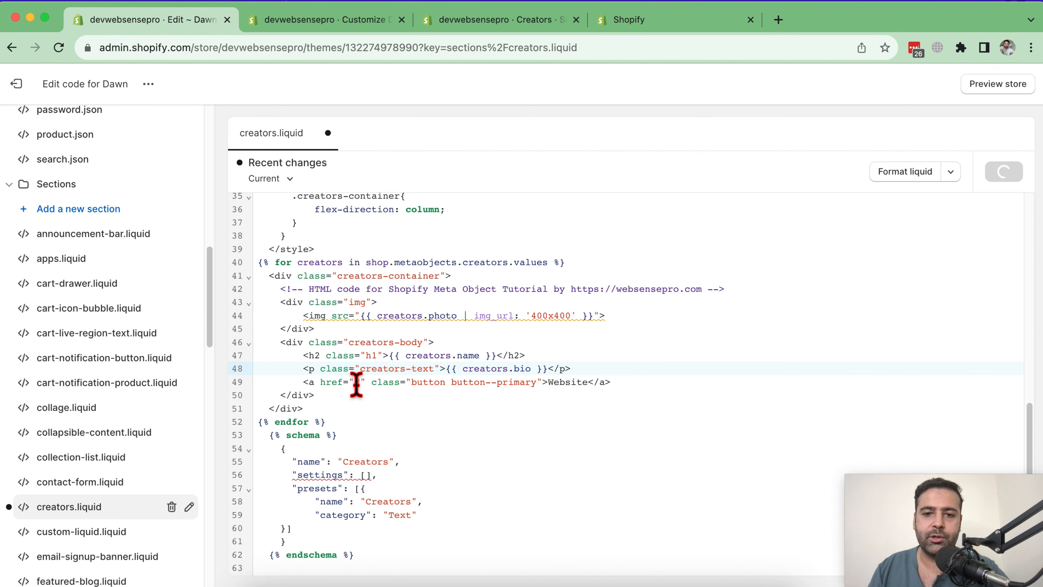
Replace the # in the button link's href with {{ creators.website }} and verify the key in the Creators definition
{"action": "left_click", "coordinate": [364, 387]}
{"action": "key", "text": "Left"}
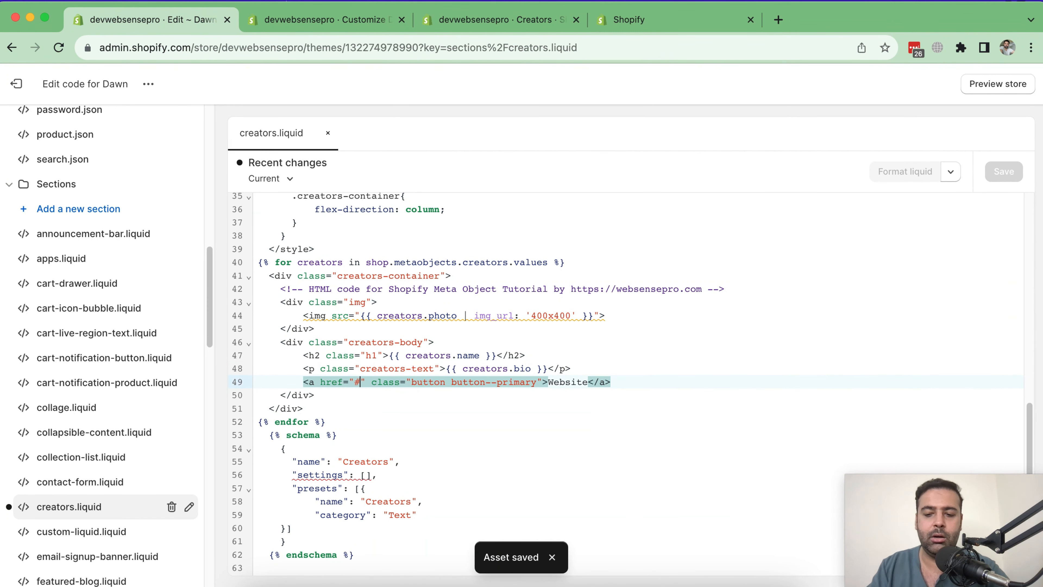
{"action": "key", "text": "BackSpace"}
{"action": "type", "text": "{{ creators.websites"}
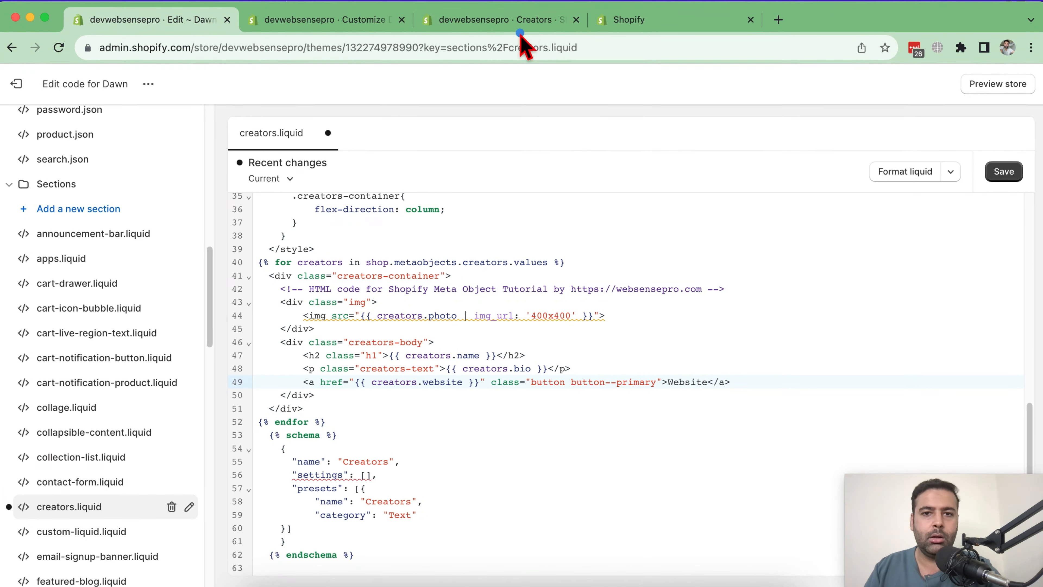
{"action": "left_click", "coordinate": [516, 23]}
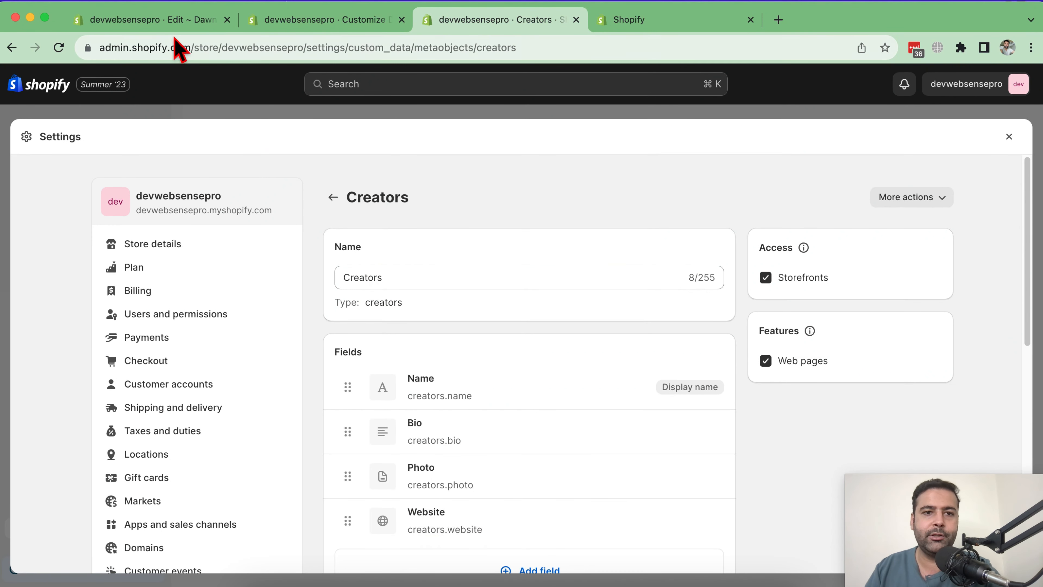
{"action": "left_click", "coordinate": [177, 20]}
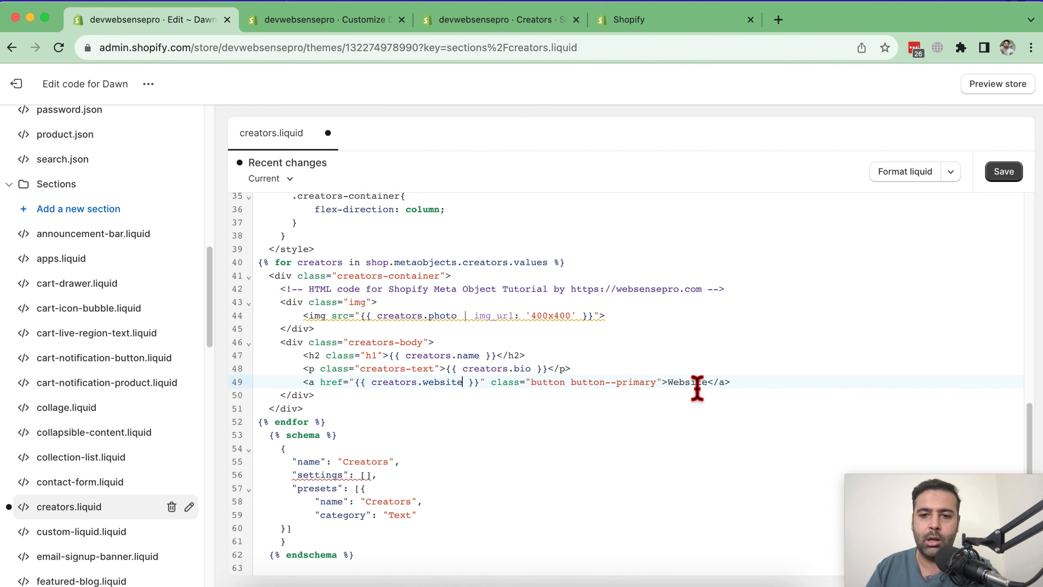
Change the button text to "Website URL" and save creators.liquid
{"action": "type", "text": "URL"}
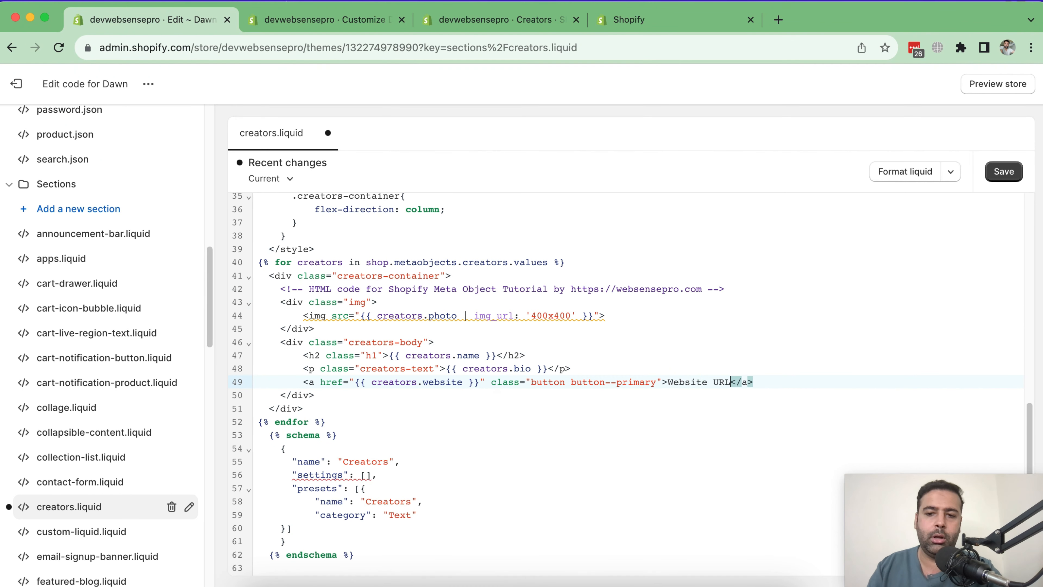
{"action": "scroll", "coordinate": [480, 377], "scroll_direction": "up", "scroll_amount": 1}
{"action": "left_click", "coordinate": [1006, 184]}
Review every creator's photo, bio and website button in the Creators page preview, and return to the metaobject entries list
{"action": "left_click", "coordinate": [361, 19]}
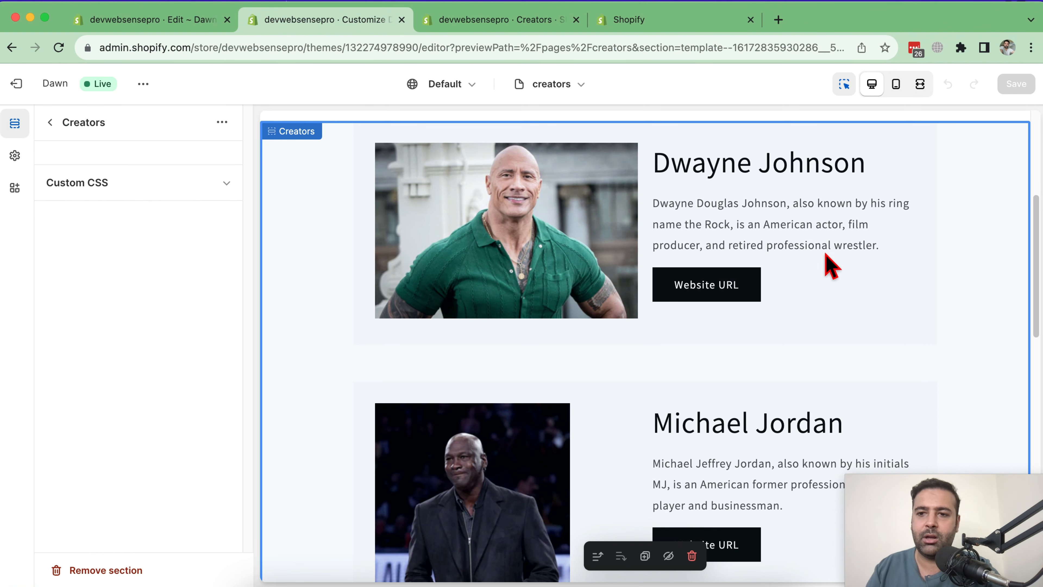
{"action": "left_click_drag", "start_coordinate": [1036, 223], "coordinate": [1038, 406]}
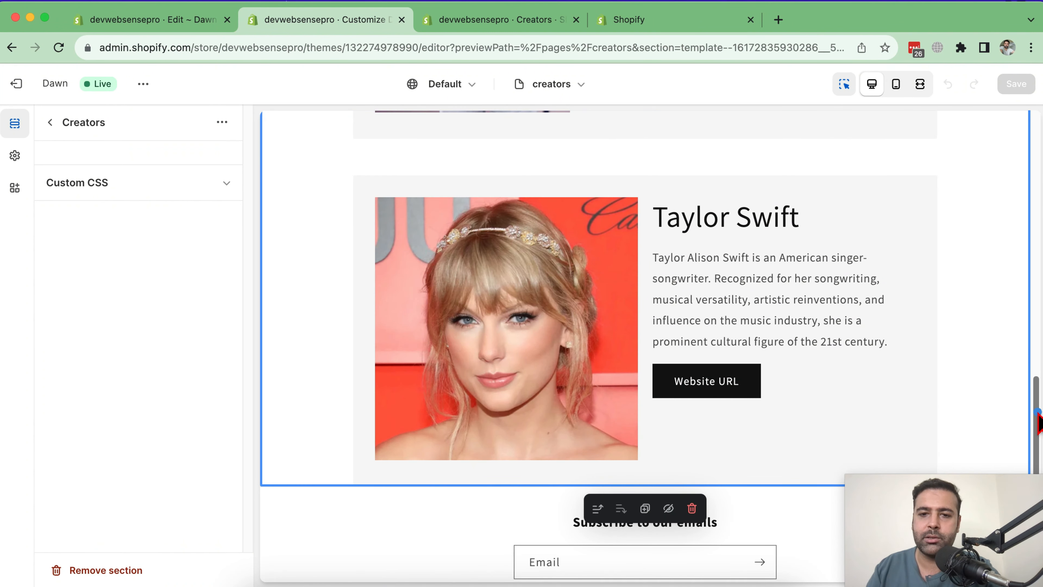
{"action": "scroll", "coordinate": [1038, 423], "scroll_direction": "up", "scroll_amount": 10}
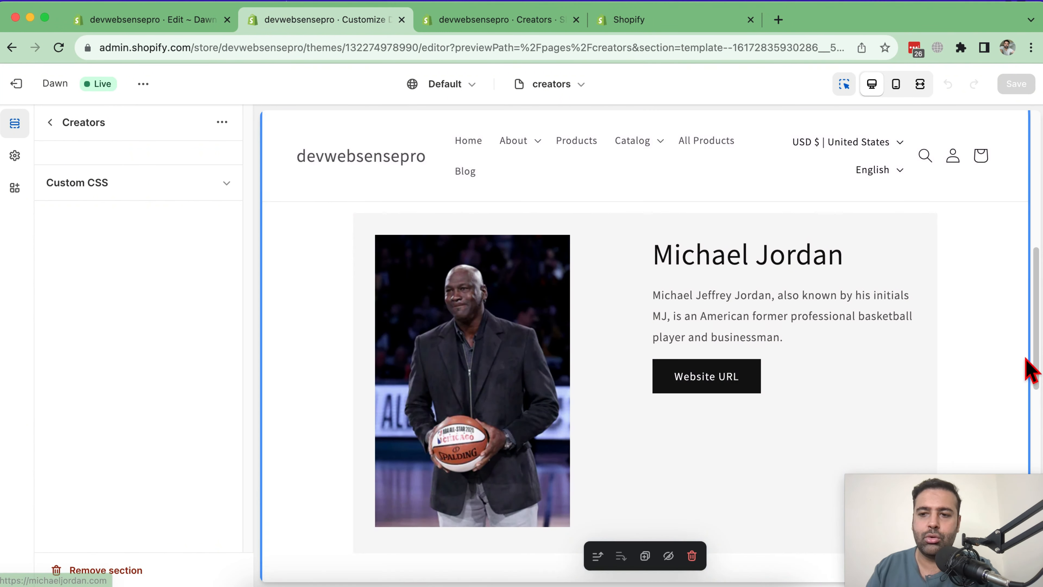
{"action": "left_click_drag", "start_coordinate": [1037, 339], "coordinate": [1041, 313]}
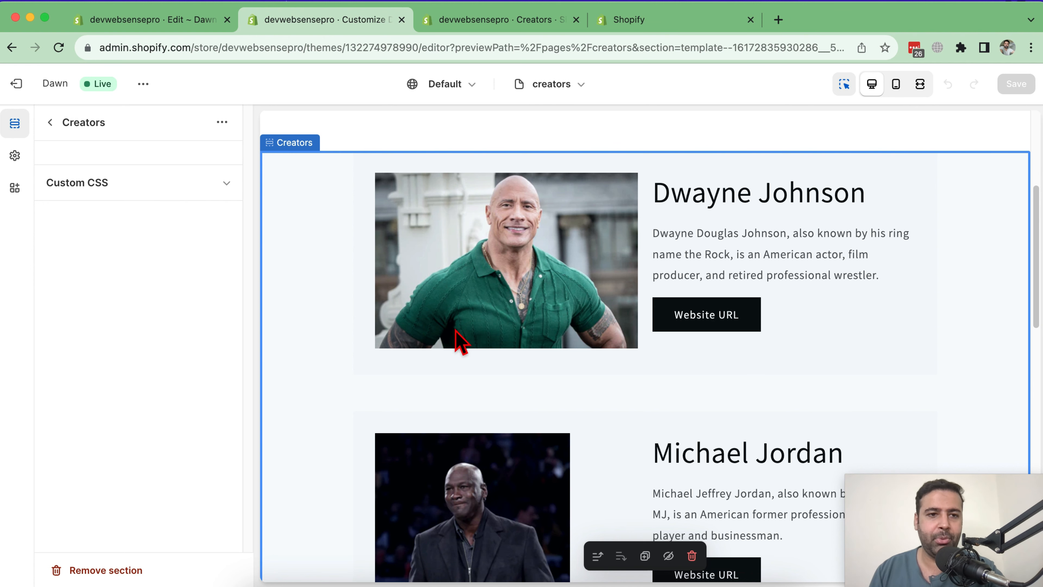
{"action": "left_click", "coordinate": [664, 21]}
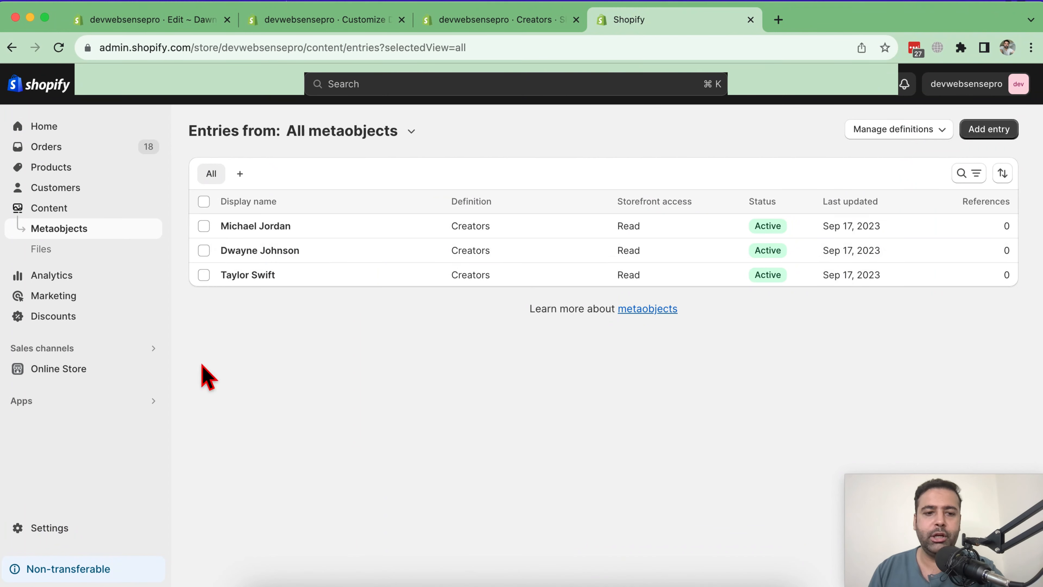
Open the product metafield definitions from the store's custom data settings in a separate browser tab
{"action": "left_click", "coordinate": [69, 533], "text": "super"}
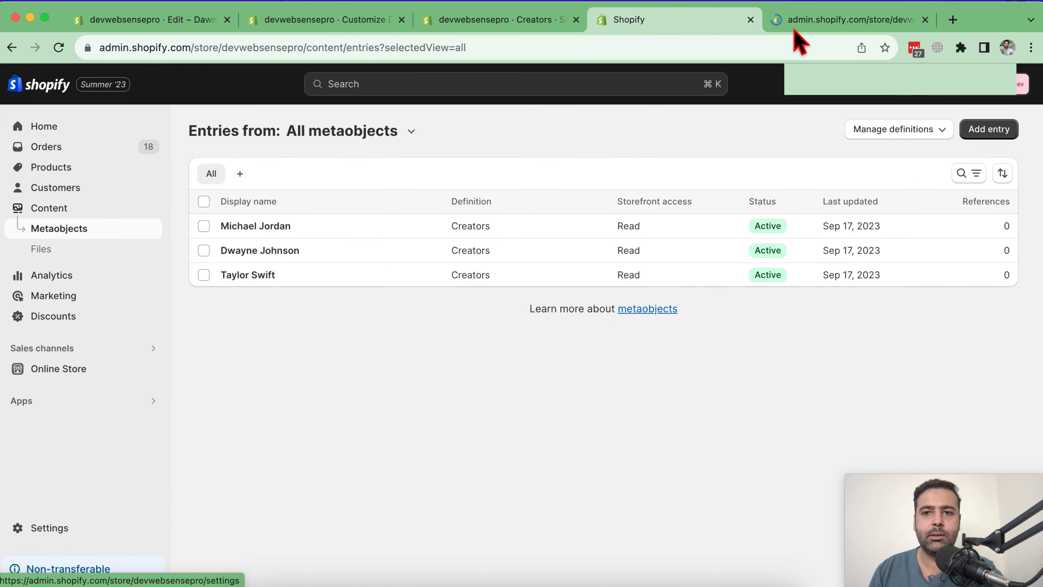
{"action": "left_click", "coordinate": [804, 19]}
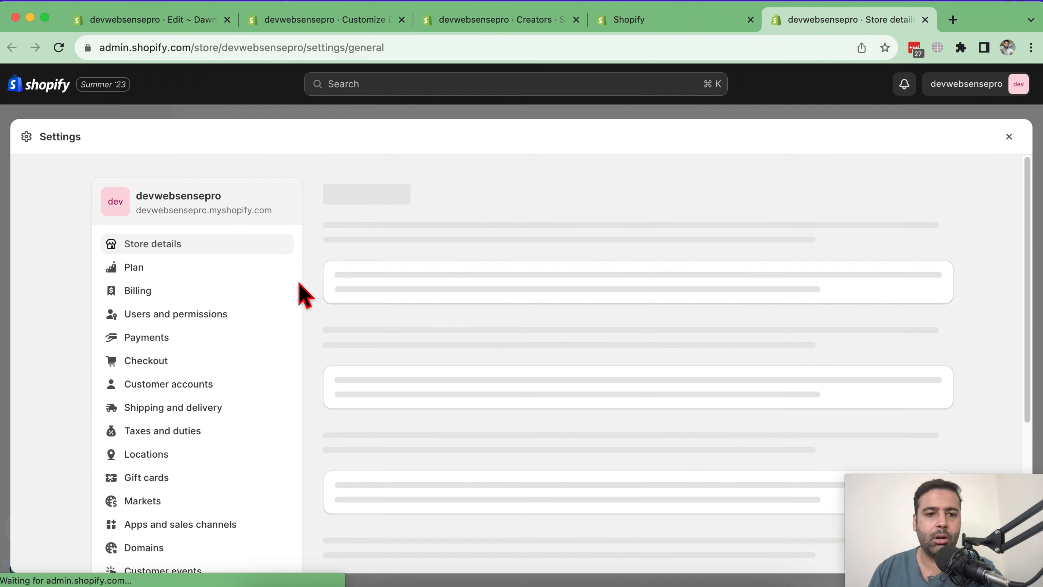
{"action": "scroll", "coordinate": [267, 378], "scroll_direction": "down", "scroll_amount": 1}
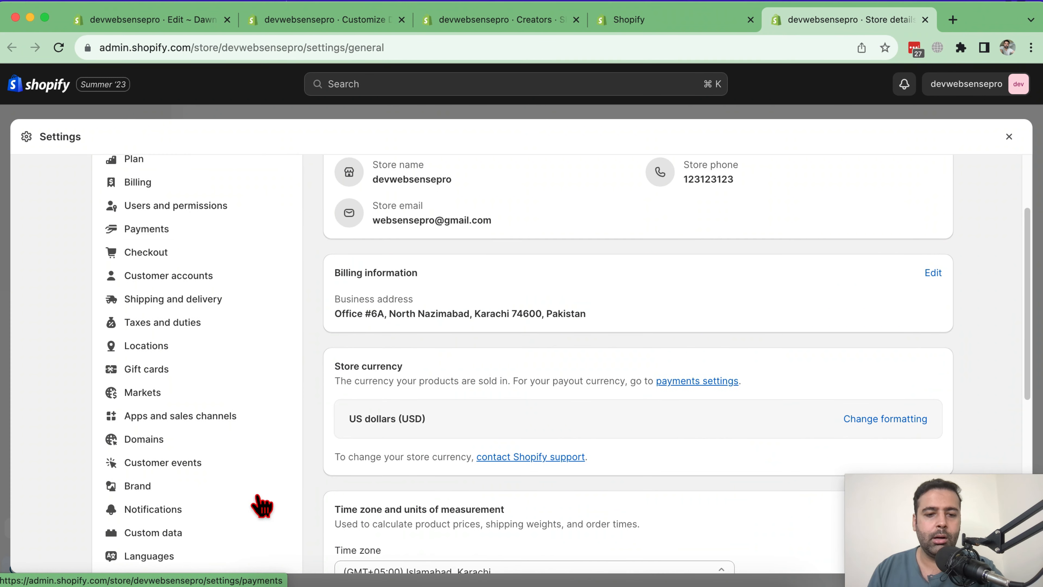
{"action": "left_click", "coordinate": [176, 531]}
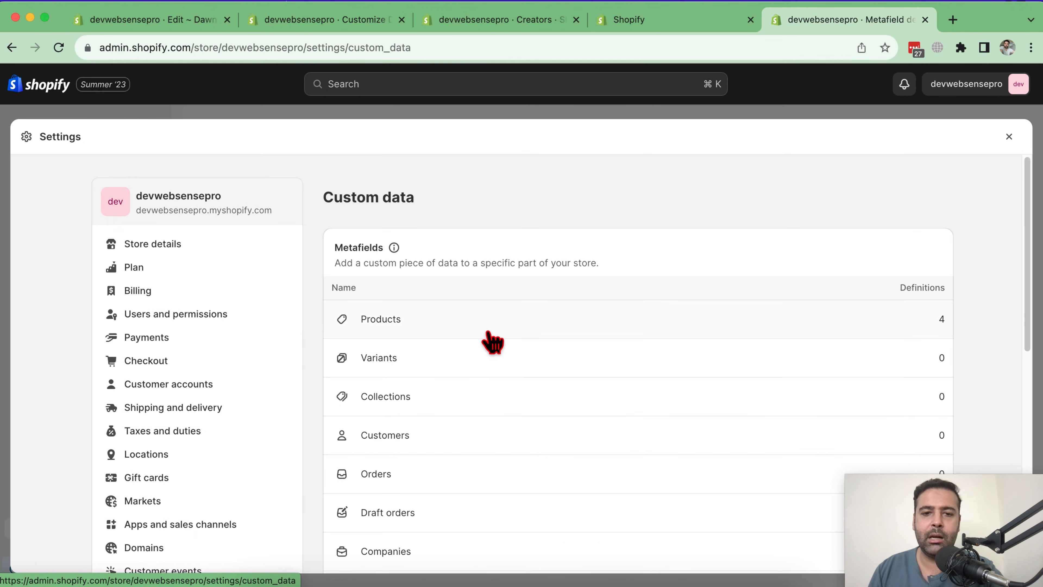
{"action": "left_click", "coordinate": [491, 331]}
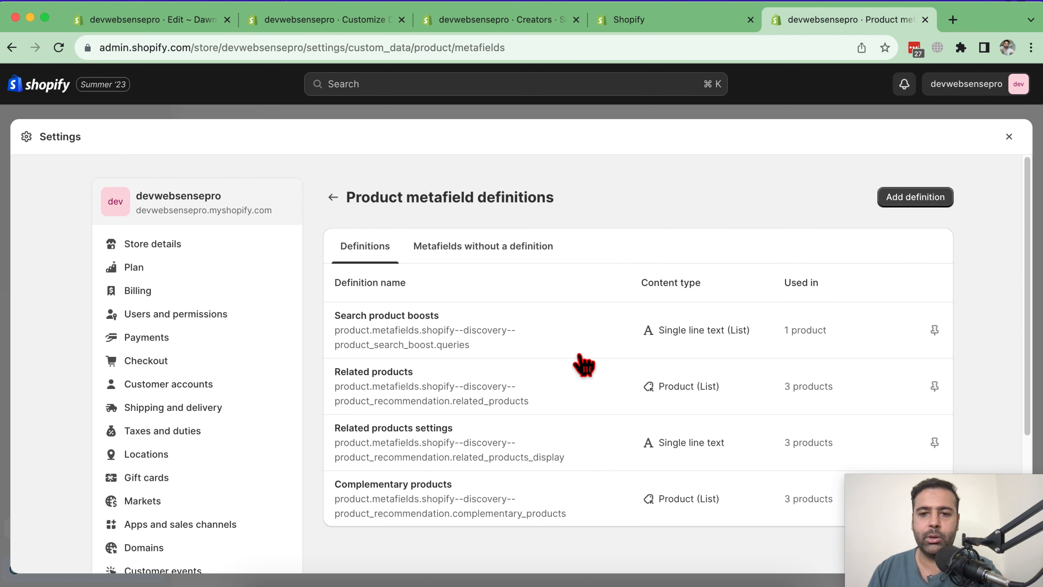
Start a new product metafield definition named Creators with the key custom.creators
{"action": "left_click", "coordinate": [924, 199]}
{"action": "left_click", "coordinate": [531, 265]}
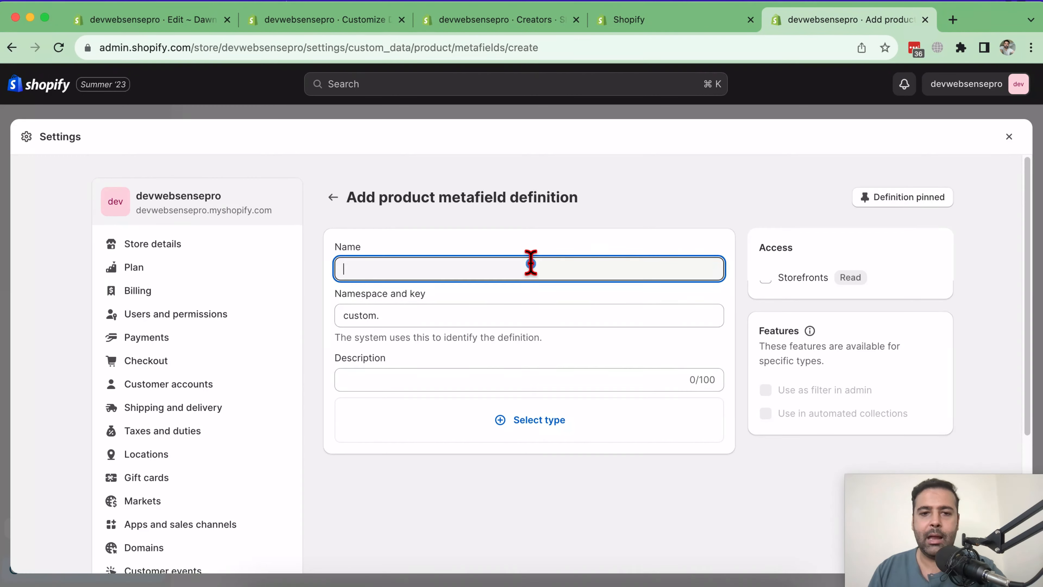
{"action": "type", "text": "Crea"}
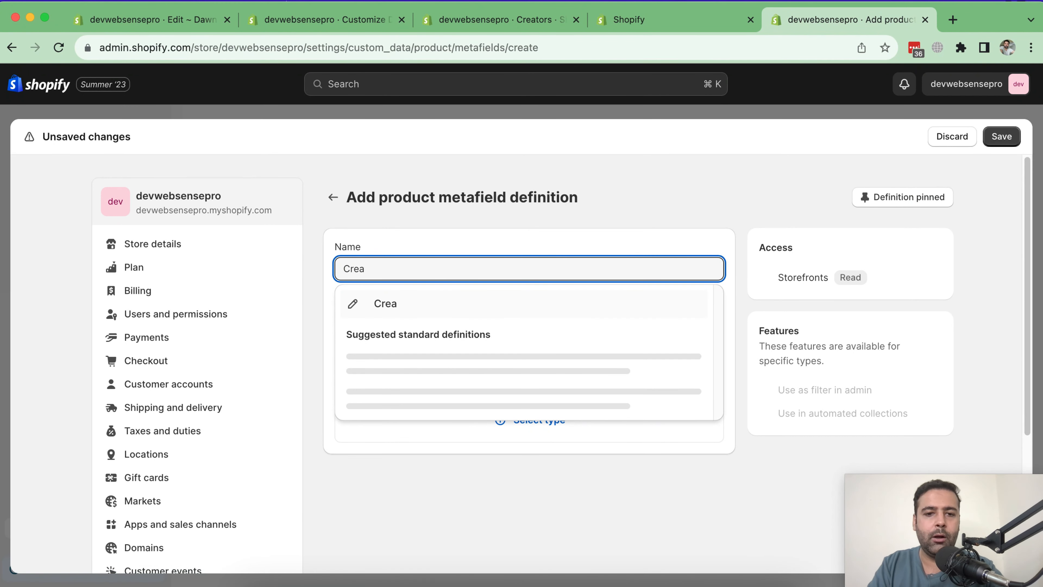
{"action": "key", "text": "BackSpace"}
{"action": "key", "text": "BackSpace"}
{"action": "key", "text": "BackSpace"}
{"action": "key", "text": "BackSpace"}
{"action": "type", "text": "Crea"}
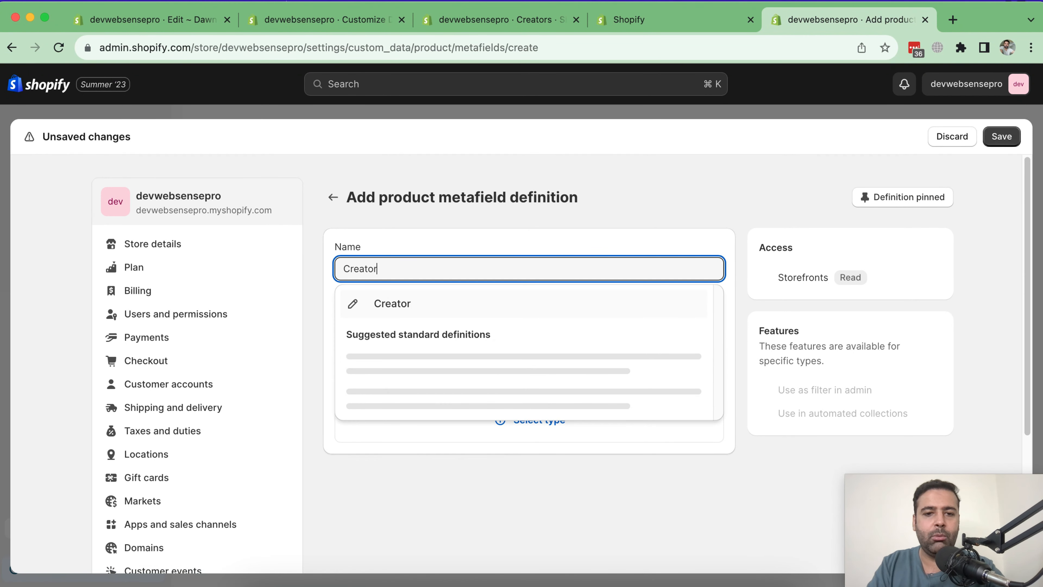
{"action": "left_click", "coordinate": [636, 298]}
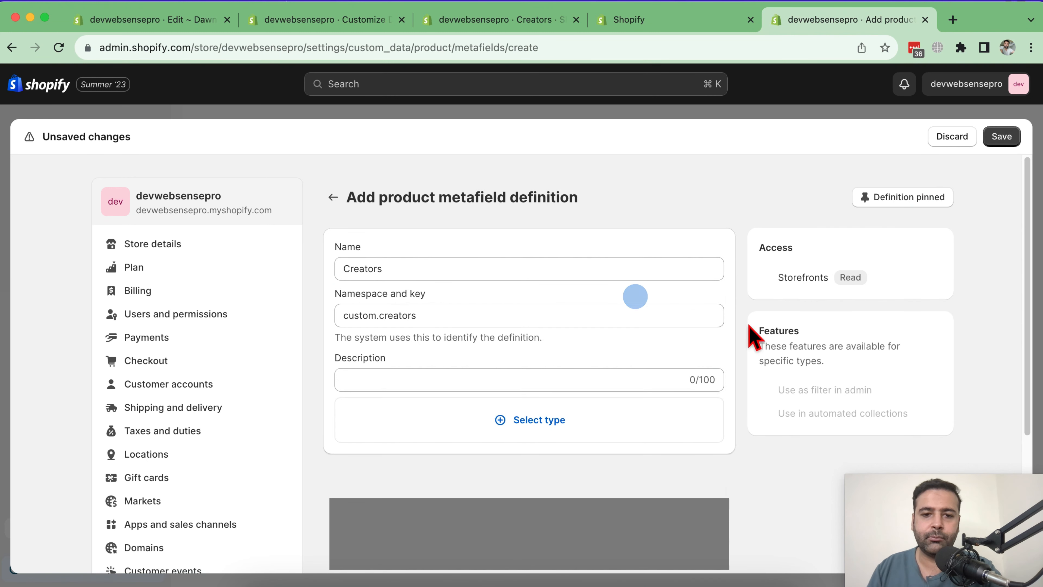
Set the definition's type to a Metaobject reference to one Creators entry and save it
{"action": "left_click", "coordinate": [550, 419]}
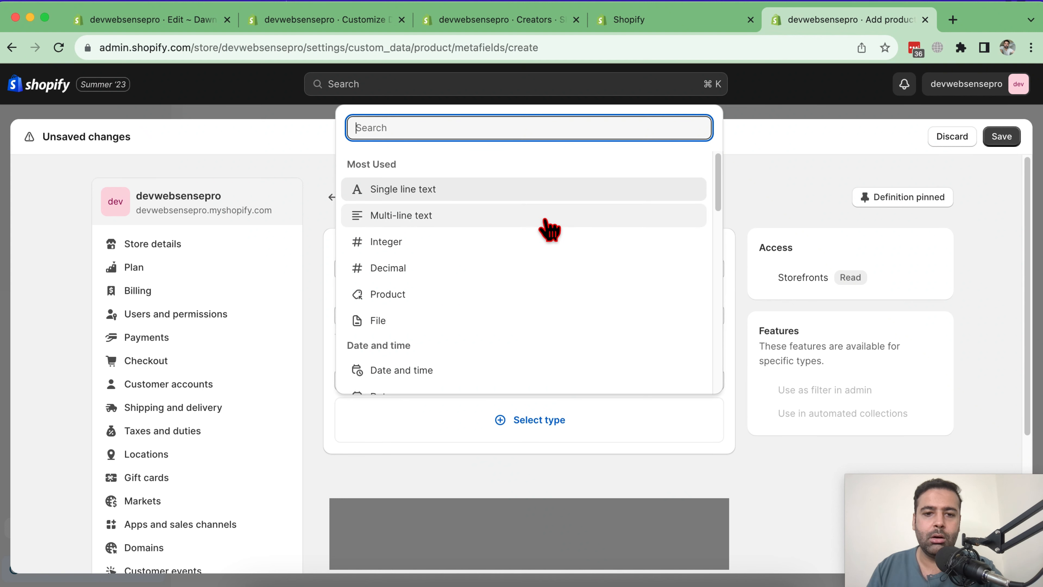
{"action": "type", "text": "meta"}
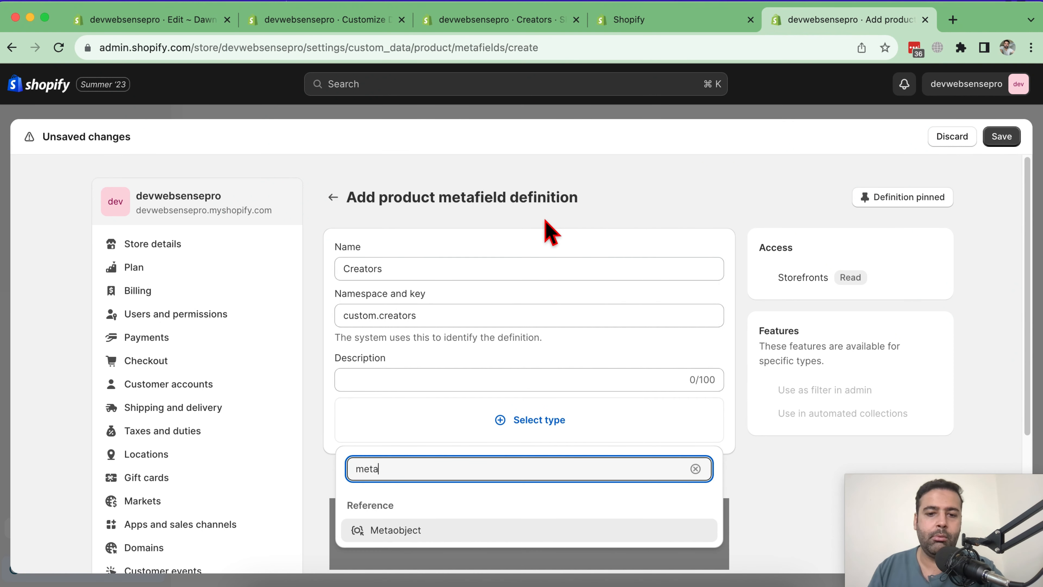
{"action": "left_click", "coordinate": [510, 530]}
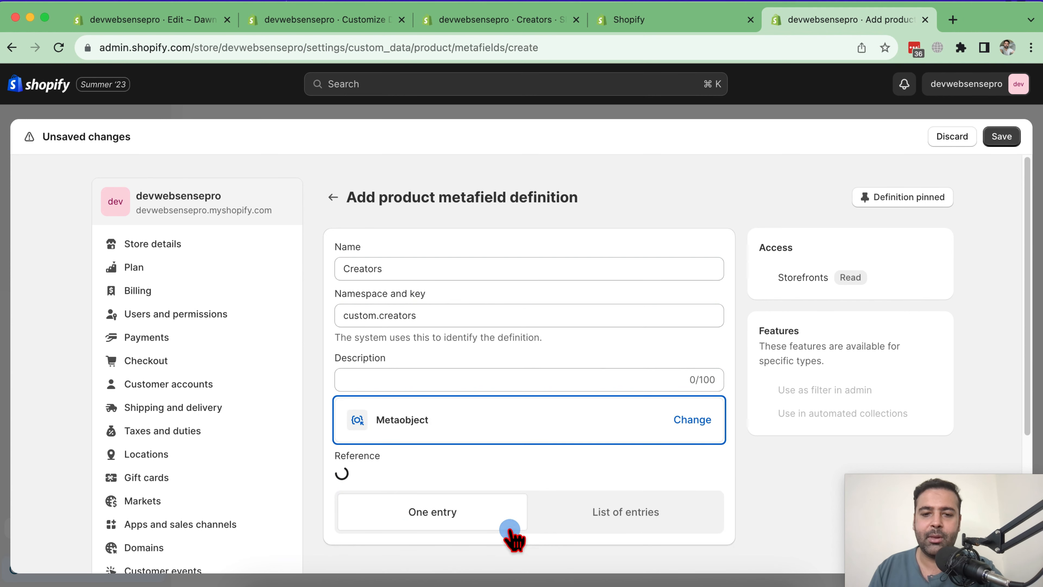
{"action": "scroll", "coordinate": [739, 329], "scroll_direction": "down", "scroll_amount": 1}
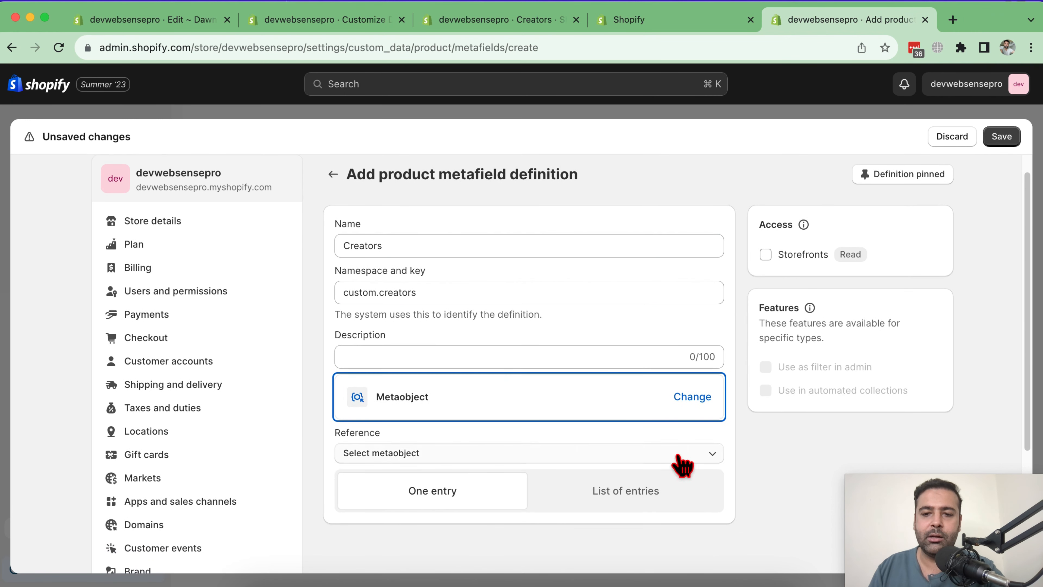
{"action": "left_click", "coordinate": [425, 455]}
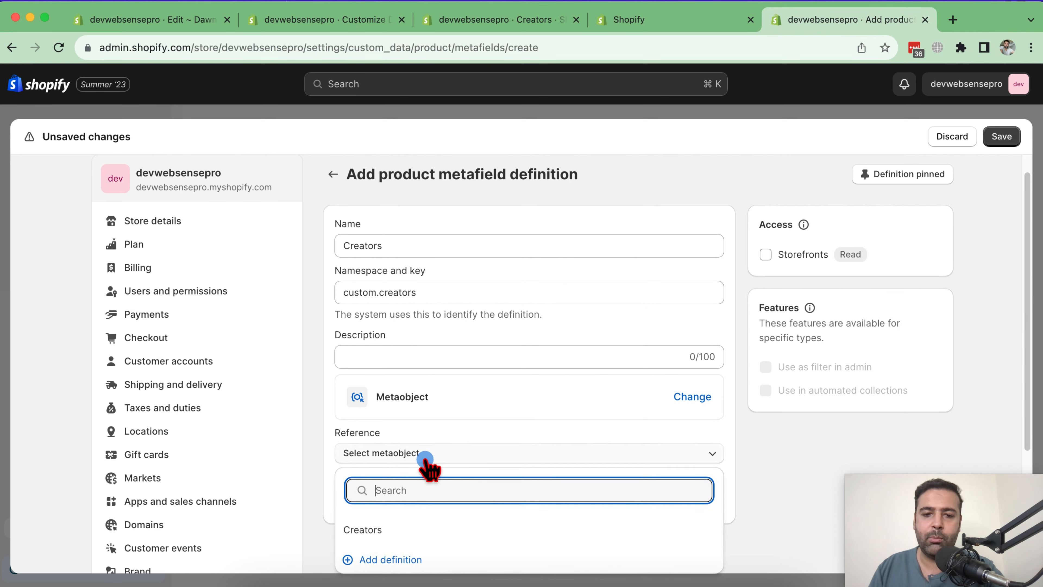
{"action": "left_click", "coordinate": [391, 534]}
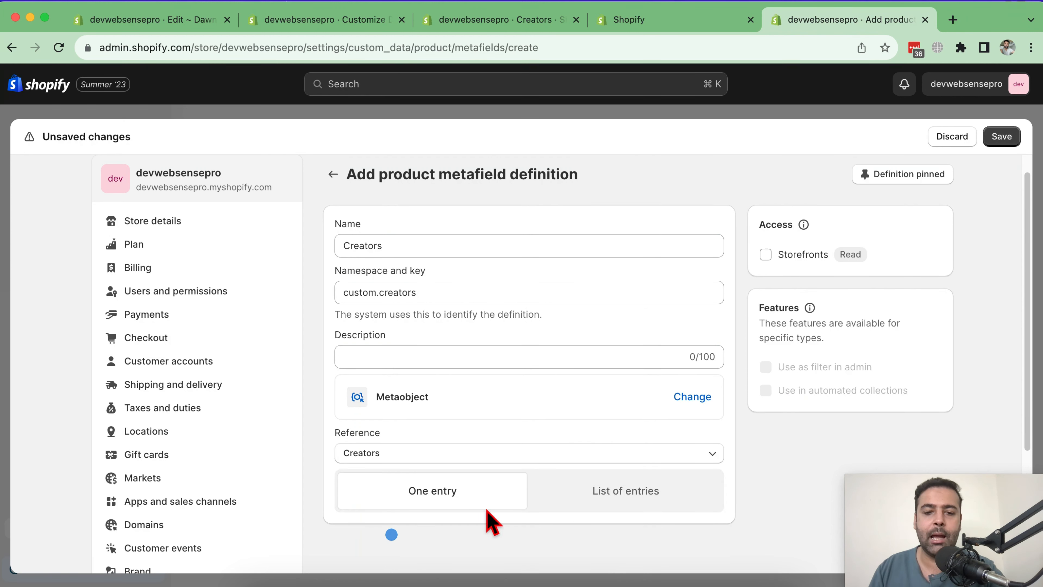
{"action": "left_click", "coordinate": [1002, 136]}
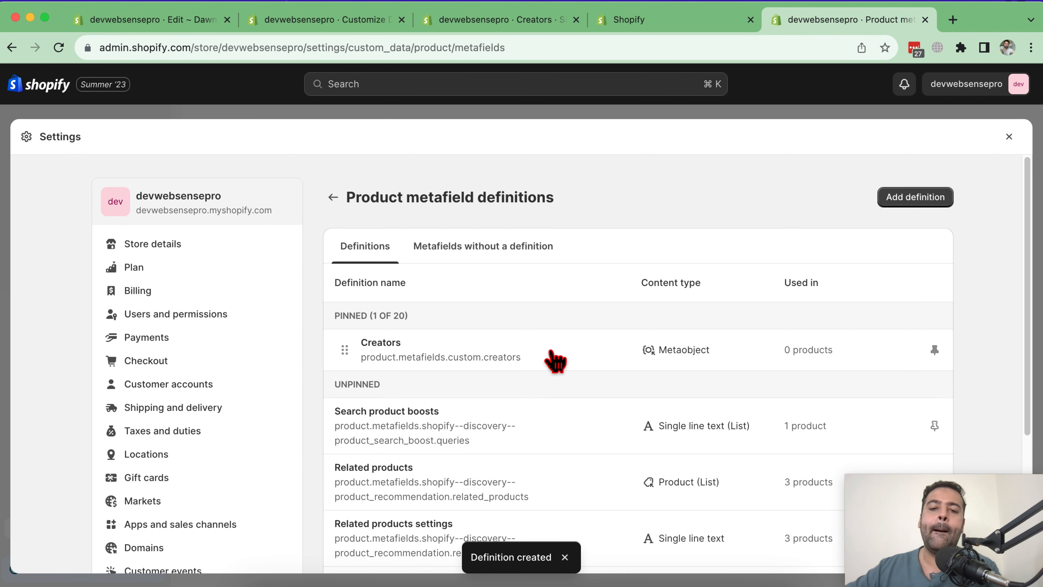
Leave the settings and open the Dawn theme customizer on the Default product template with the Bansi product
{"action": "left_click", "coordinate": [1009, 137]}
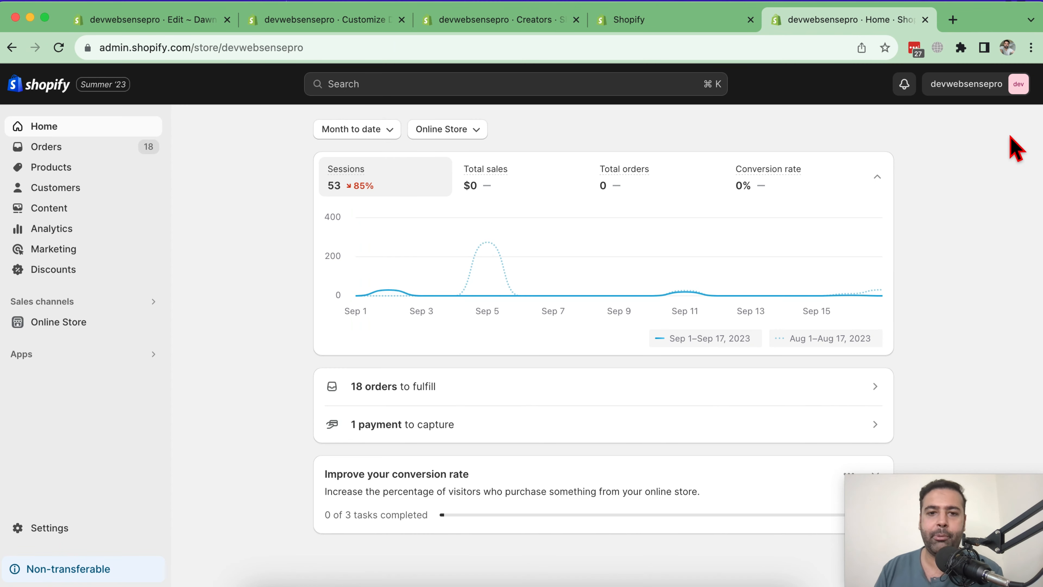
{"action": "left_click", "coordinate": [66, 323]}
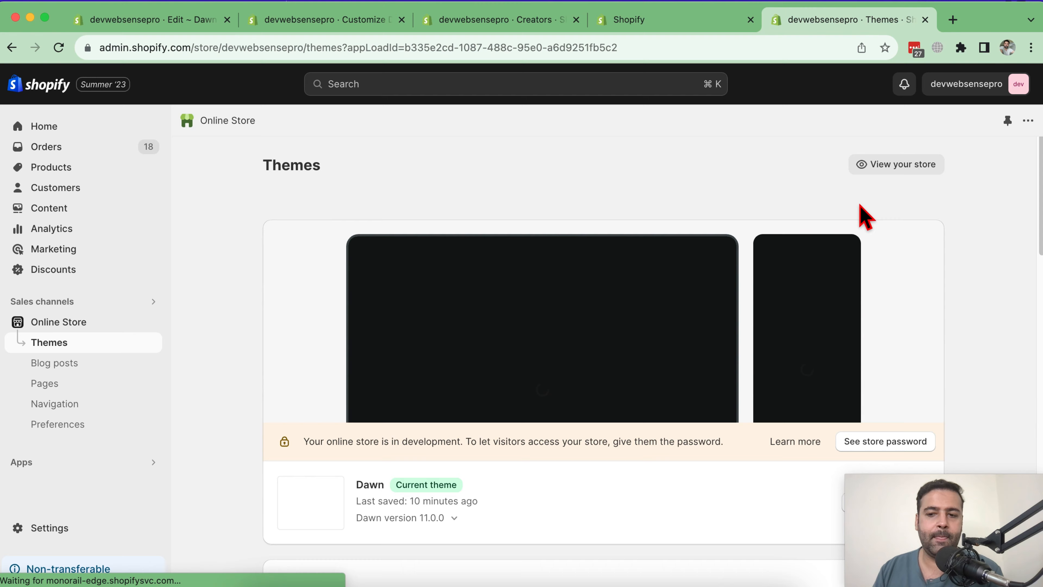
{"action": "scroll", "coordinate": [973, 210], "scroll_direction": "down", "scroll_amount": 3}
{"action": "left_click", "coordinate": [898, 363]}
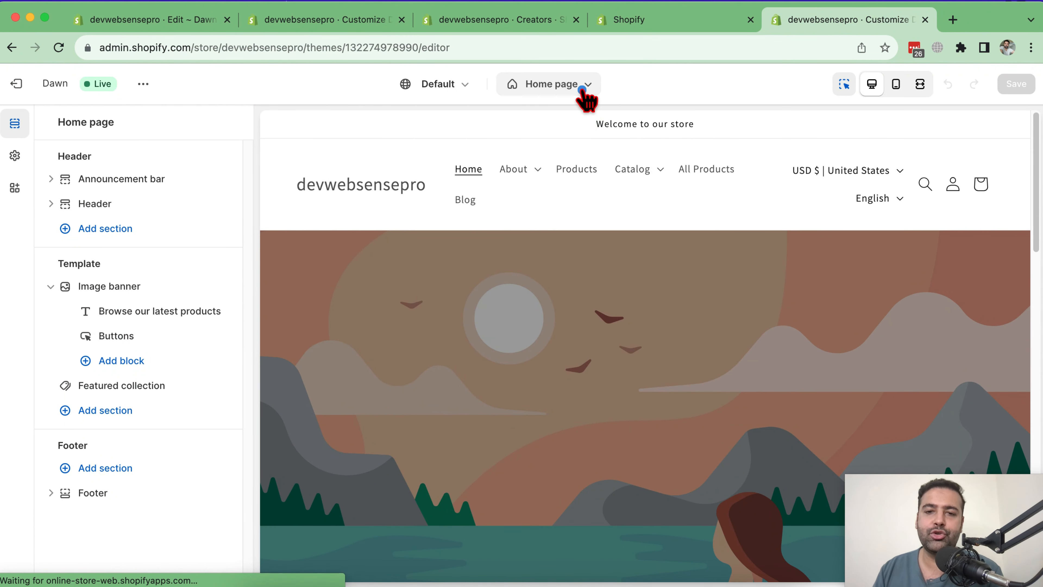
{"action": "left_click", "coordinate": [585, 88]}
{"action": "left_click", "coordinate": [593, 167]}
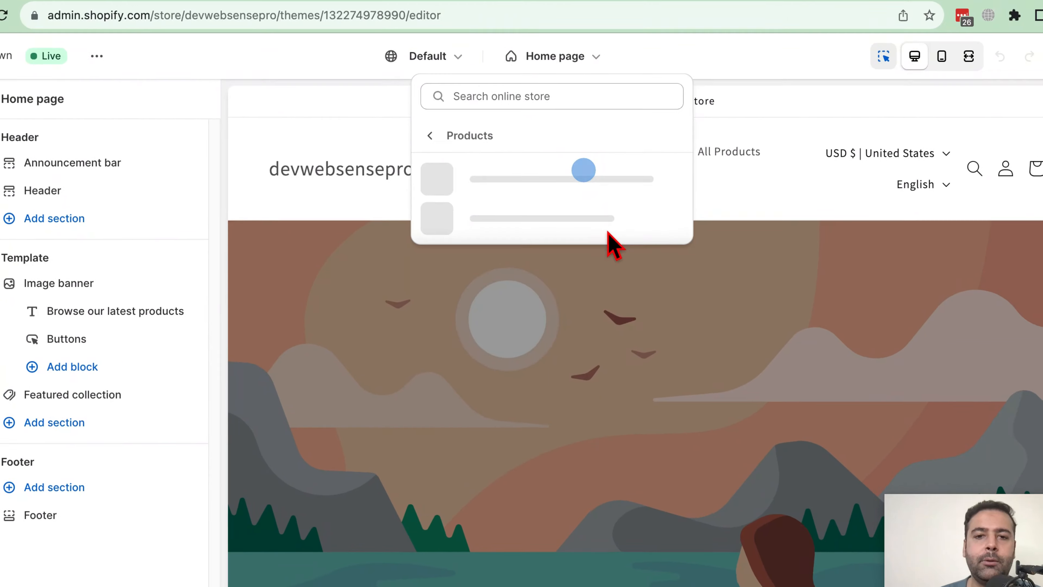
{"action": "left_click", "coordinate": [548, 205]}
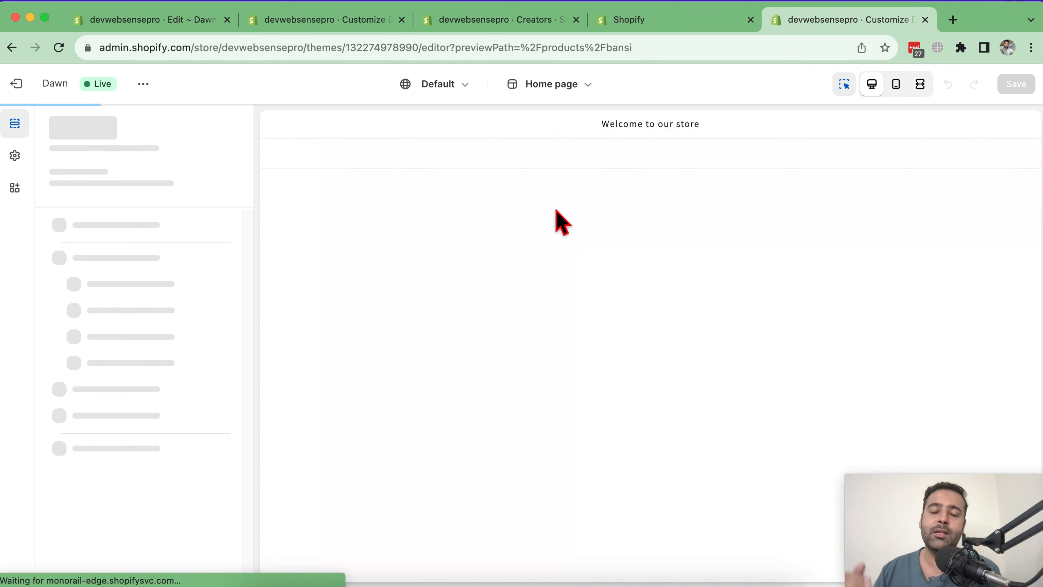
Hide the Related products section and add an Image with text section to the Default product template
{"action": "scroll", "coordinate": [805, 323], "scroll_direction": "down", "scroll_amount": 5}
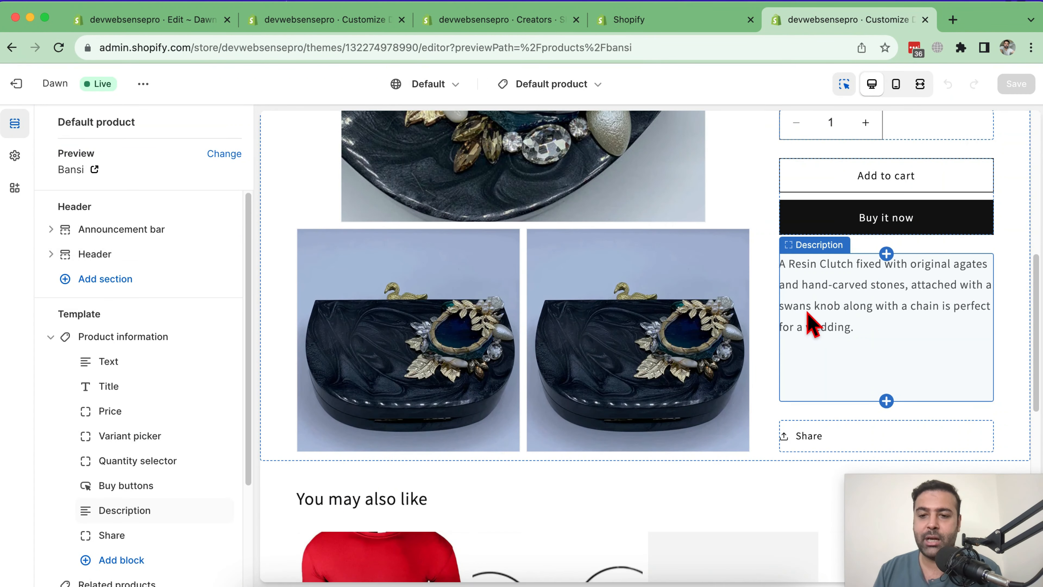
{"action": "scroll", "coordinate": [806, 327], "scroll_direction": "down", "scroll_amount": 5}
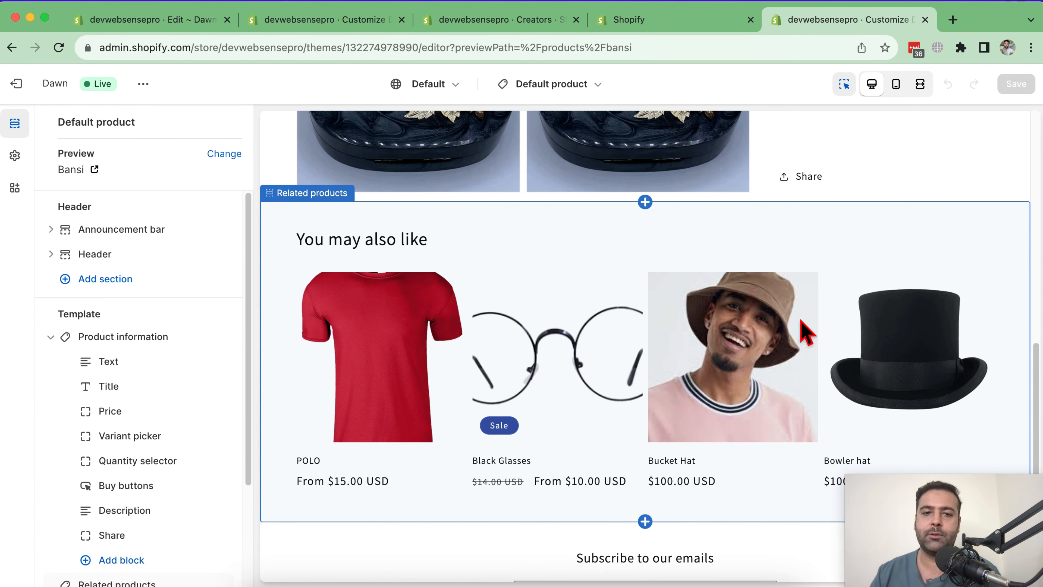
{"action": "scroll", "coordinate": [228, 244], "scroll_direction": "down", "scroll_amount": 3}
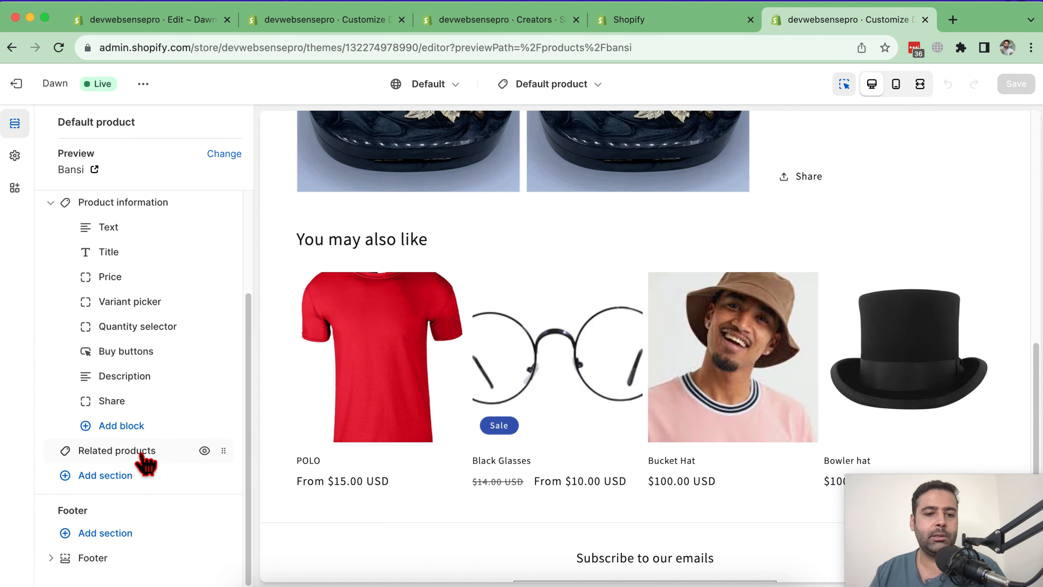
{"action": "left_click", "coordinate": [204, 451]}
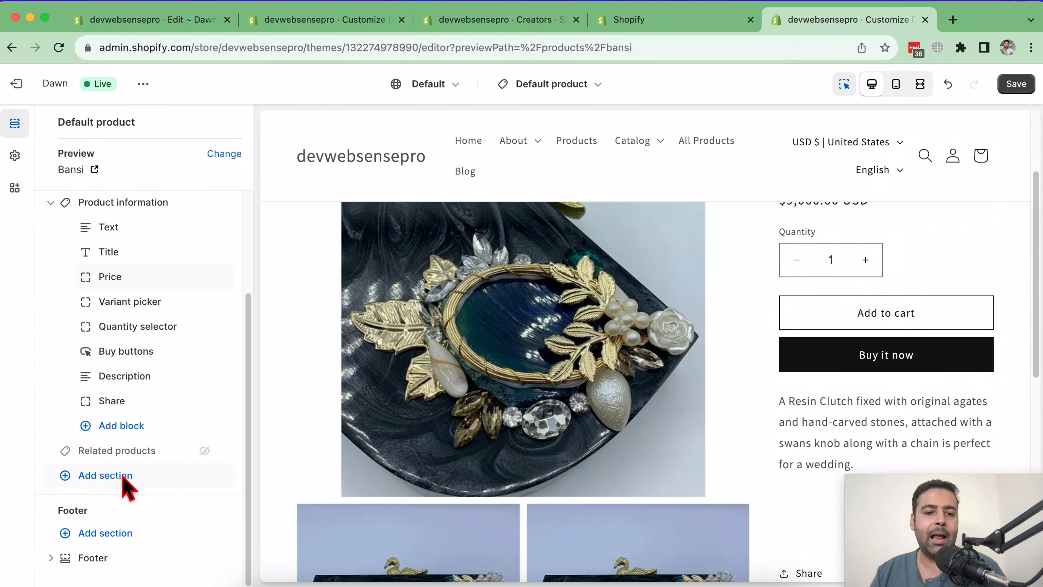
{"action": "left_click", "coordinate": [122, 475]}
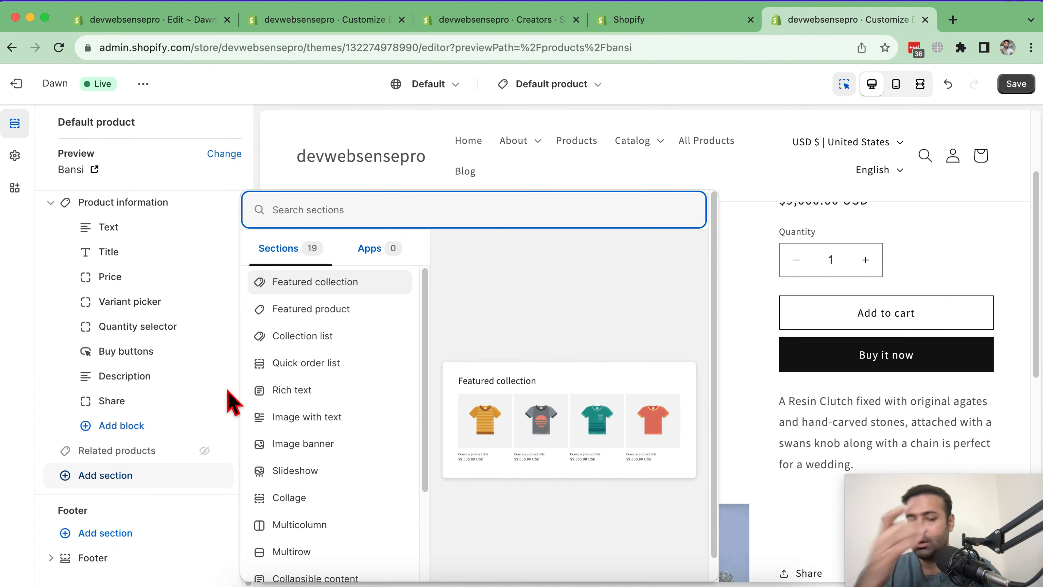
{"action": "left_click", "coordinate": [321, 415]}
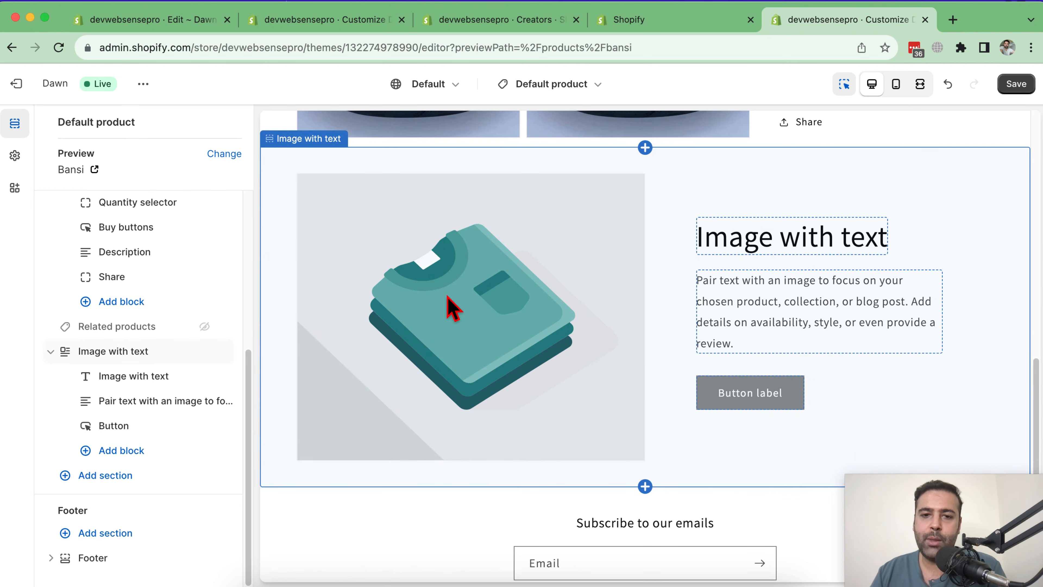
Connect the Image with text section's image to the Photo field of the Creators metaobject as its dynamic source
{"action": "left_click", "coordinate": [142, 352]}
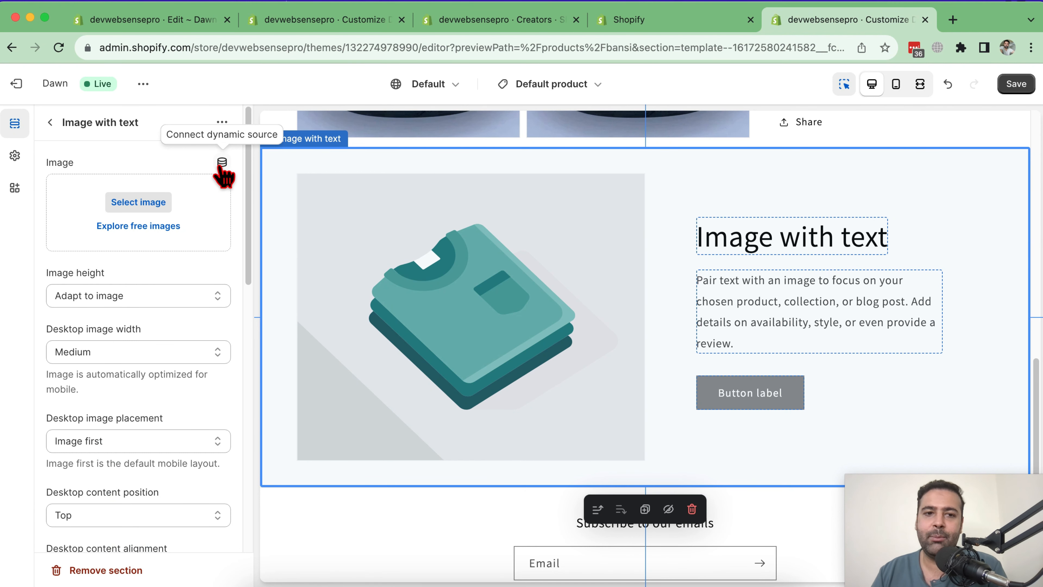
{"action": "left_click", "coordinate": [222, 163]}
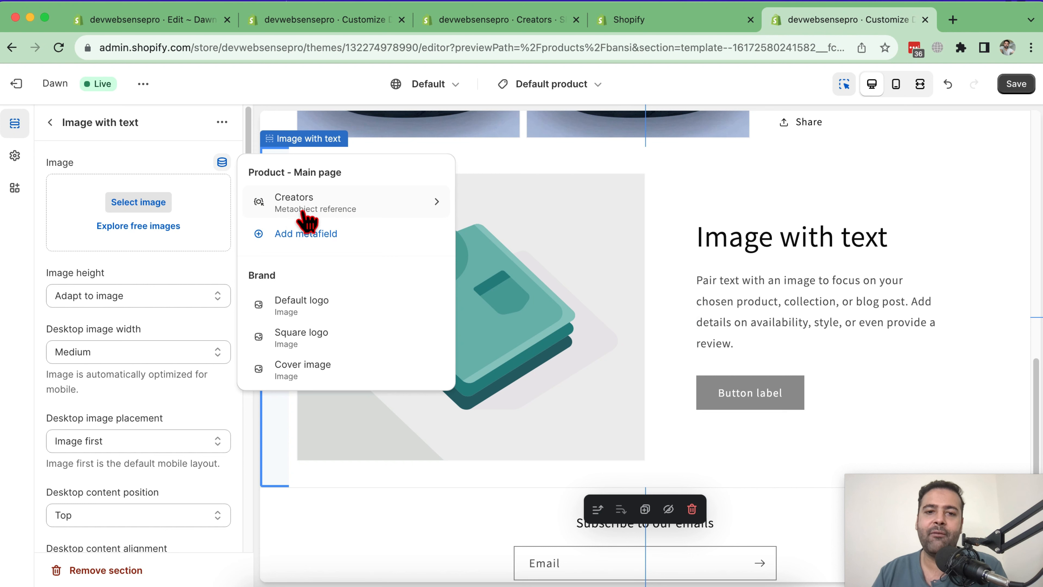
{"action": "left_click", "coordinate": [325, 212]}
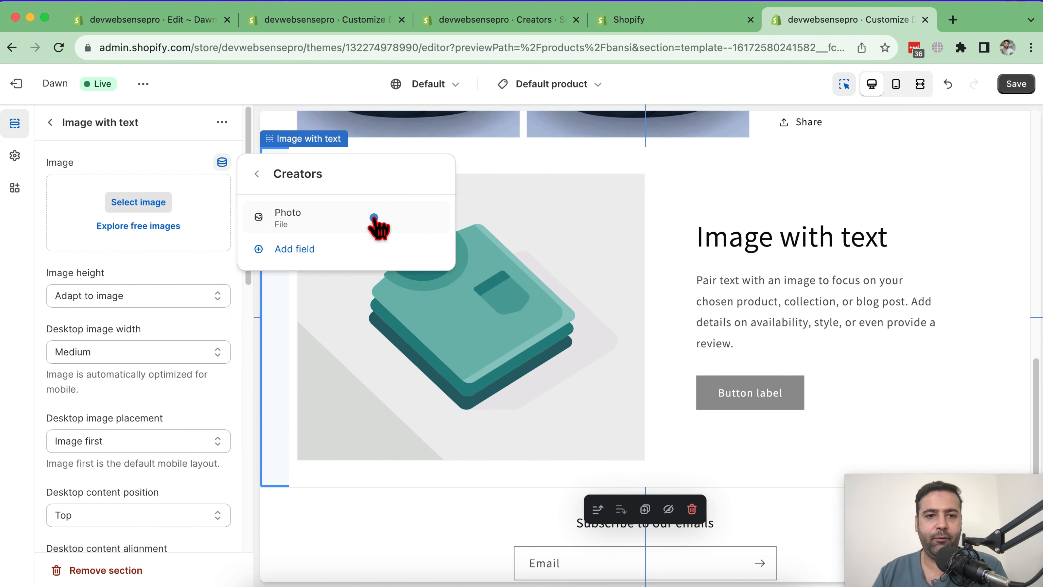
{"action": "left_click", "coordinate": [374, 217]}
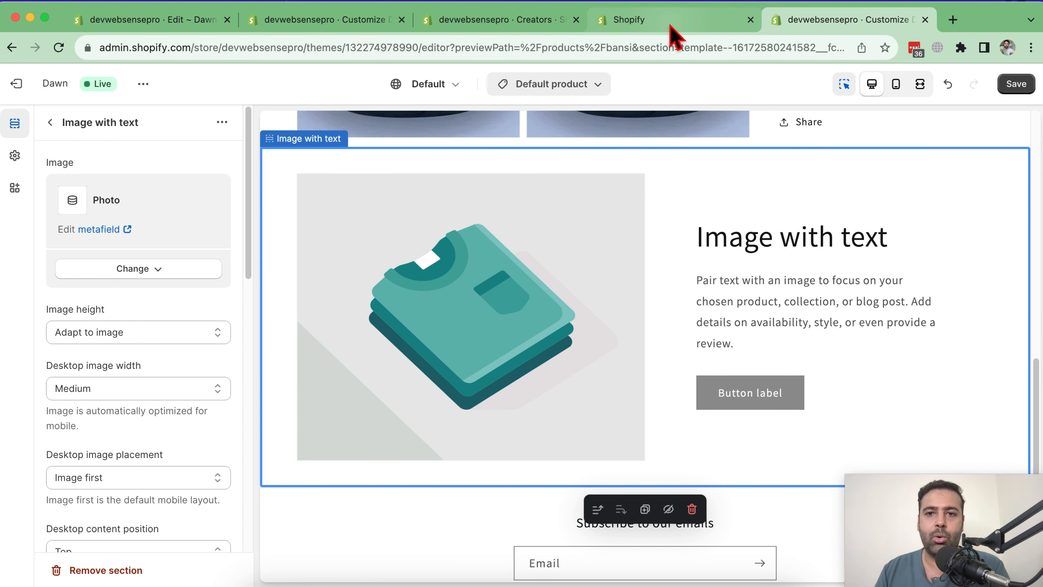
Open the Bansi product for editing from the admin product list in a separate browser tab
{"action": "scroll", "coordinate": [863, 314], "scroll_direction": "up", "scroll_amount": 5}
{"action": "scroll", "coordinate": [861, 315], "scroll_direction": "up", "scroll_amount": 5}
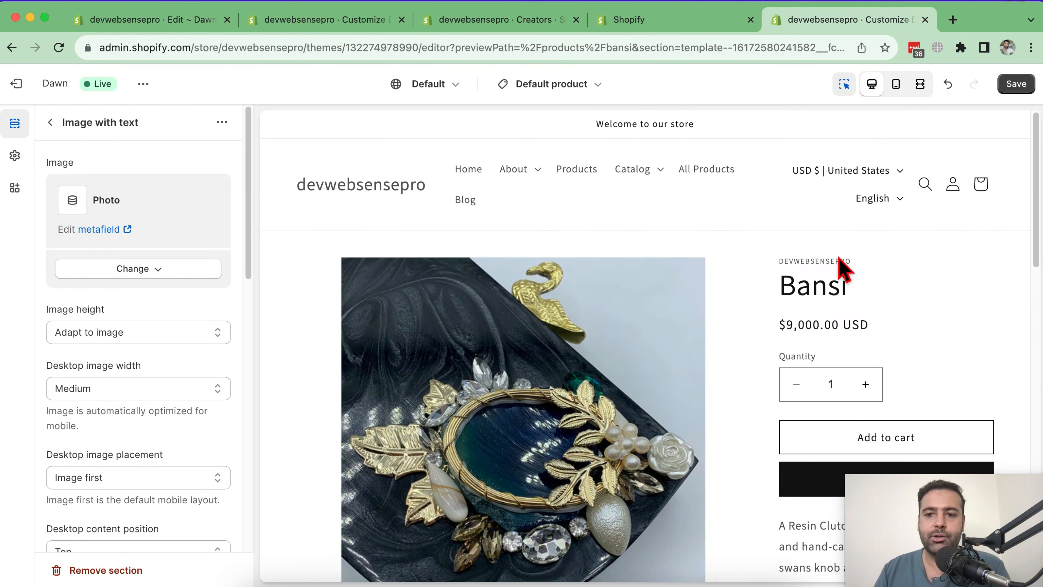
{"action": "left_click", "coordinate": [659, 19]}
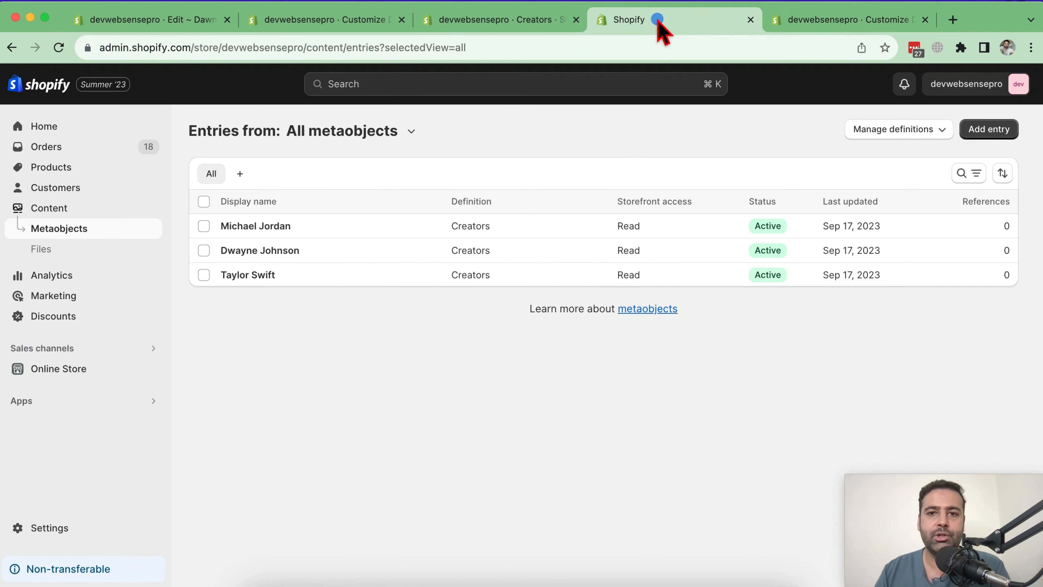
{"action": "left_click", "coordinate": [96, 166], "text": "super"}
{"action": "left_click", "coordinate": [850, 22]}
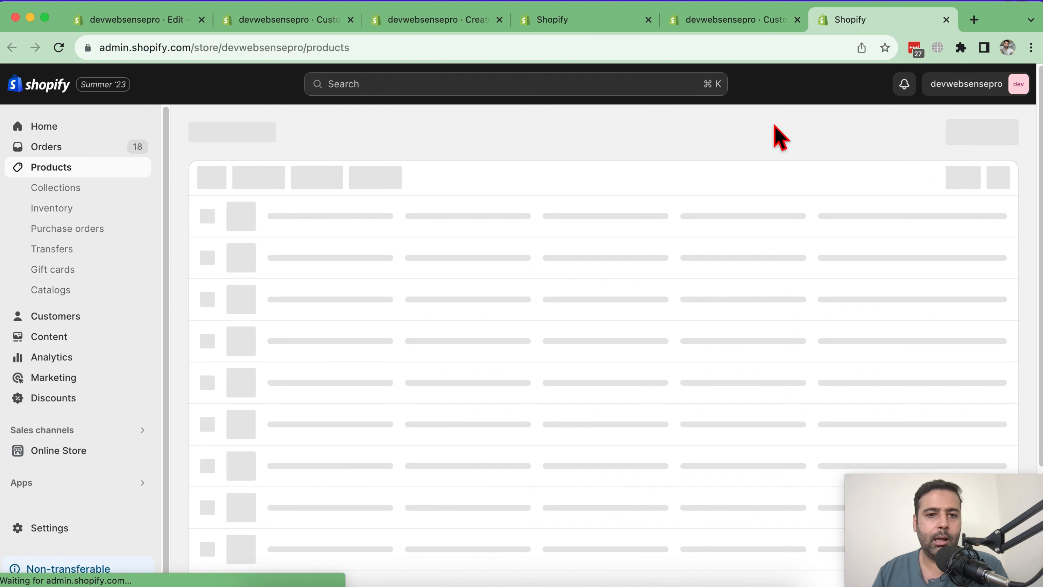
{"action": "left_click", "coordinate": [269, 236]}
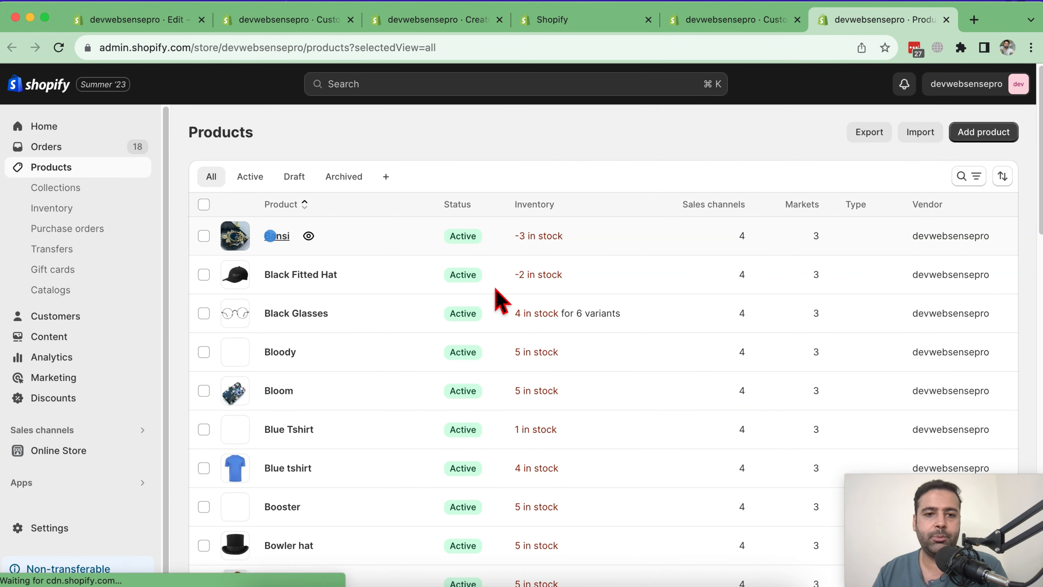
Select the Michael Jordan entry for the Bansi product's Creators metafield and save the product
{"action": "scroll", "coordinate": [720, 167], "scroll_direction": "down", "scroll_amount": 1}
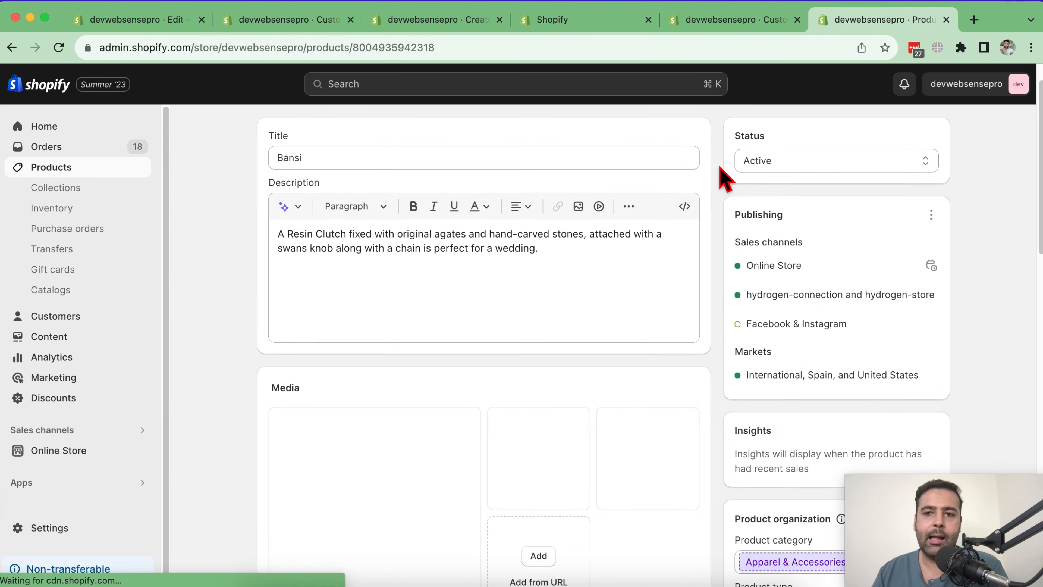
{"action": "scroll", "coordinate": [719, 167], "scroll_direction": "down", "scroll_amount": 15}
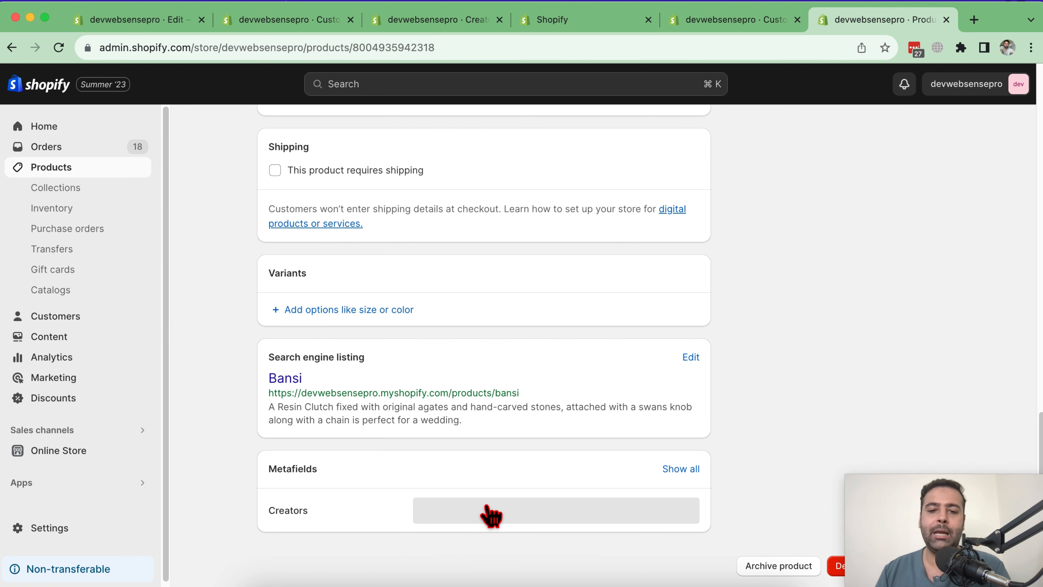
{"action": "left_click", "coordinate": [498, 513]}
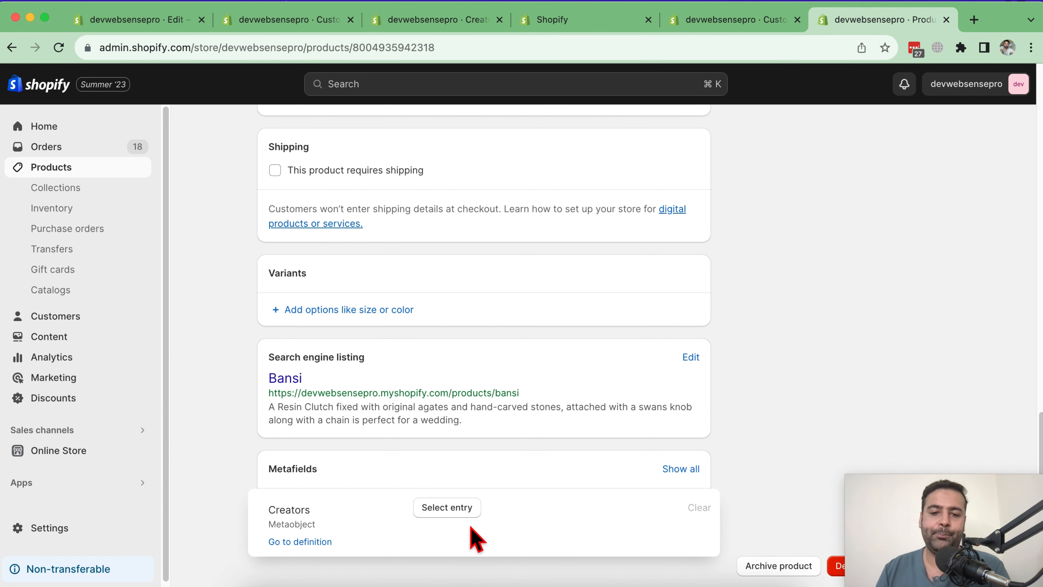
{"action": "left_click", "coordinate": [462, 509]}
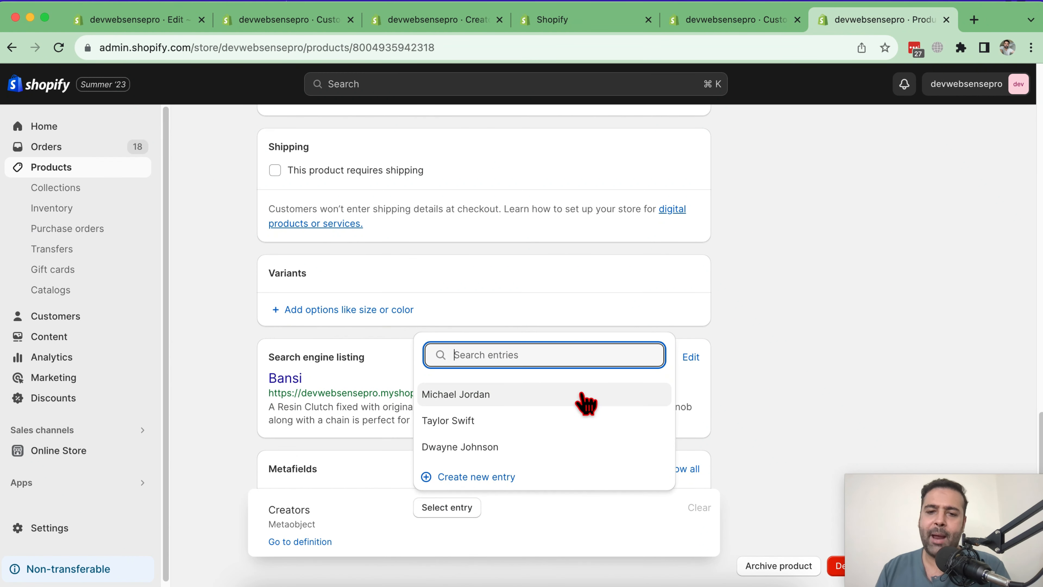
{"action": "left_click", "coordinate": [586, 403]}
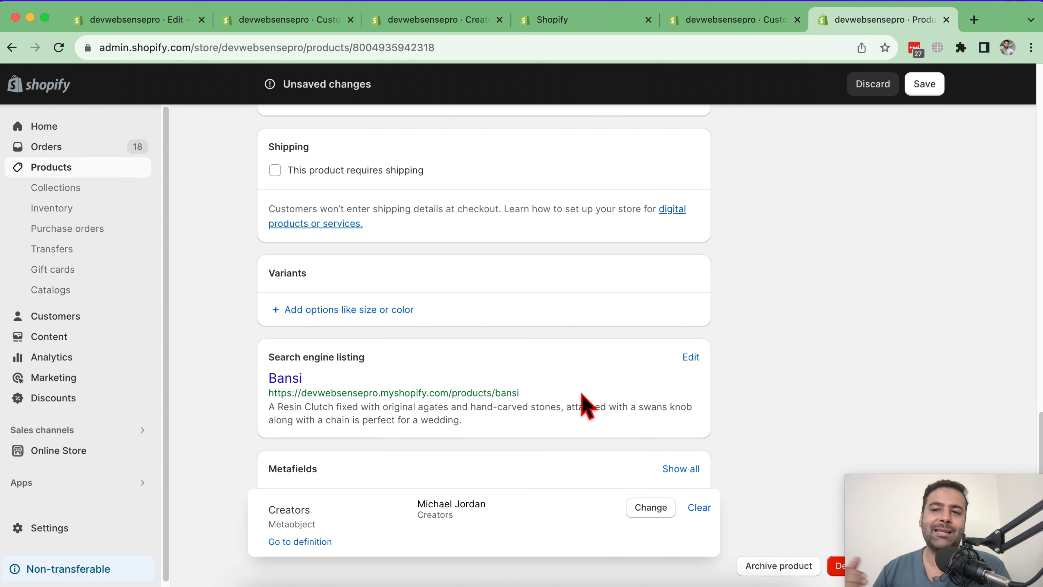
{"action": "left_click", "coordinate": [924, 86]}
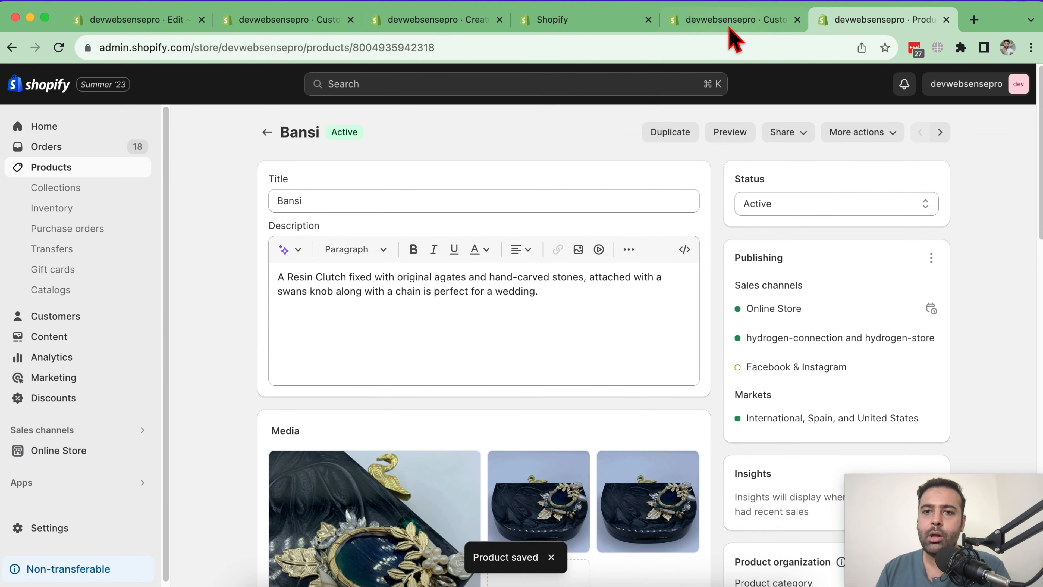
Return to the theme customizer tab and add an Image with text section below Related products on the Default product template
{"action": "left_click", "coordinate": [733, 21]}
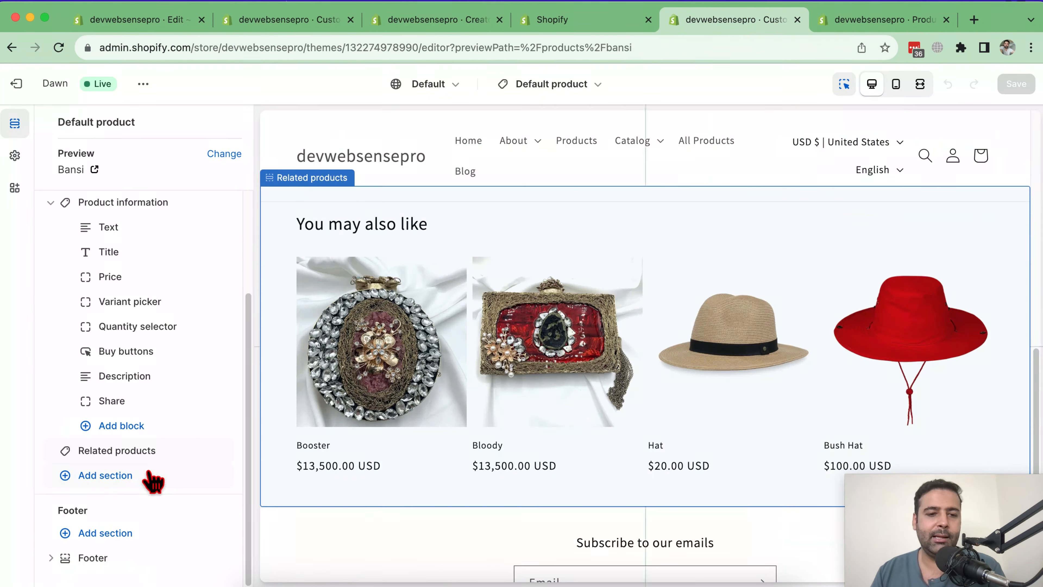
{"action": "left_click", "coordinate": [126, 477]}
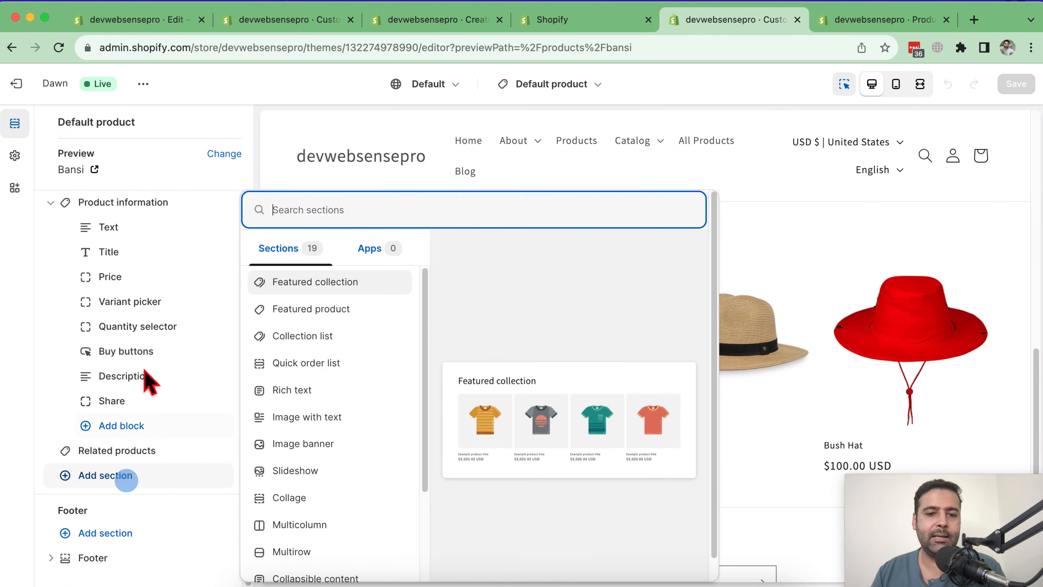
{"action": "left_click", "coordinate": [333, 418]}
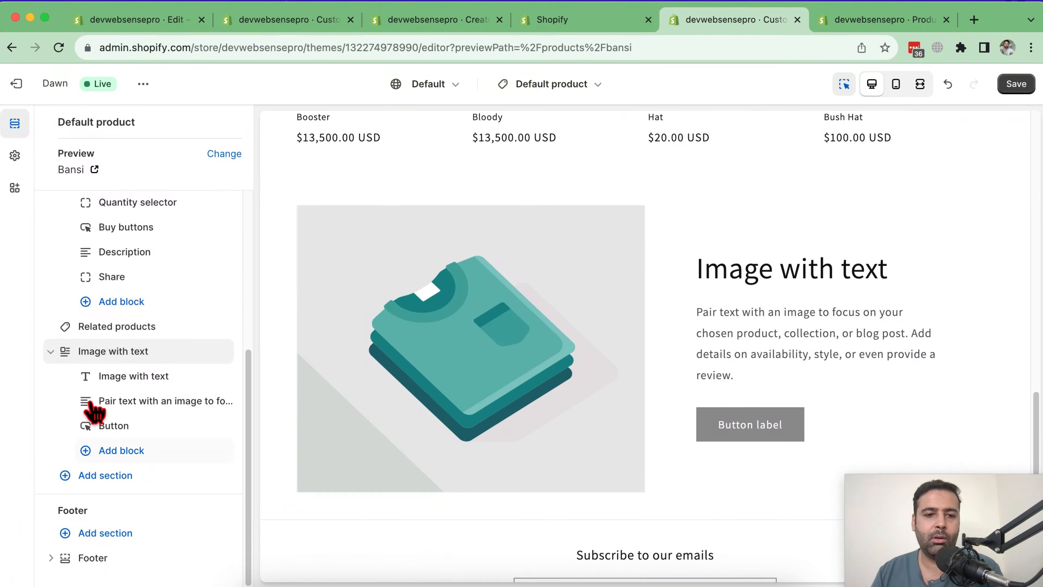
Connect the Image with text section's image to the Creators Photo field and check the section in the preview
{"action": "left_click", "coordinate": [121, 380]}
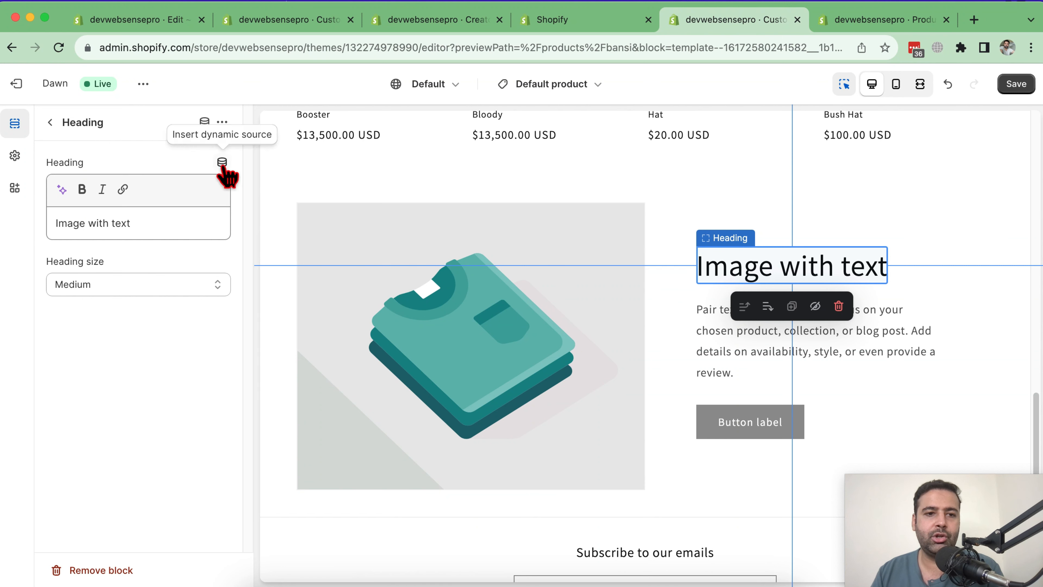
{"action": "left_click", "coordinate": [49, 122]}
{"action": "left_click", "coordinate": [129, 353]}
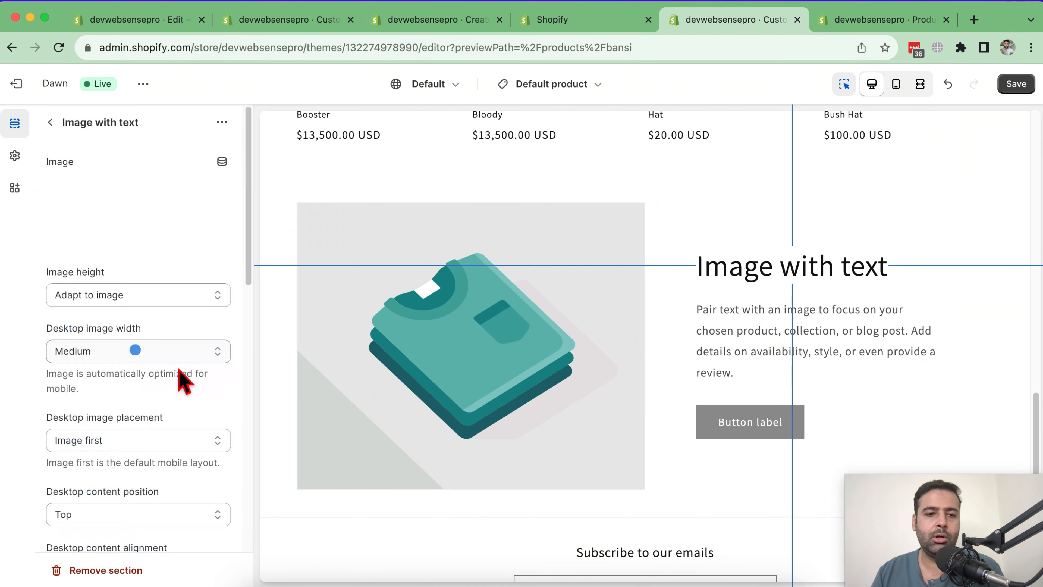
{"action": "left_click", "coordinate": [228, 159]}
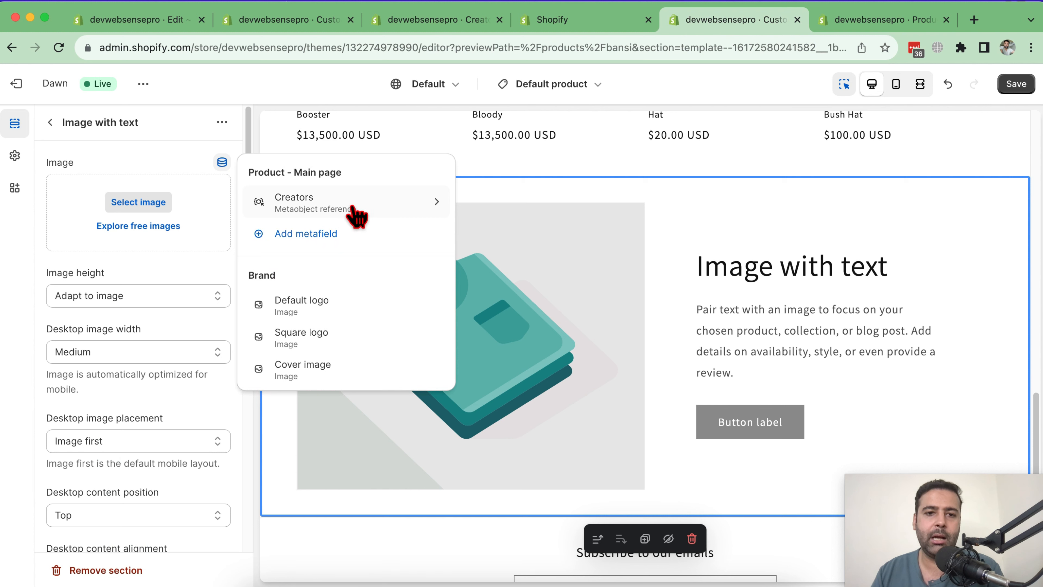
{"action": "left_click", "coordinate": [361, 212]}
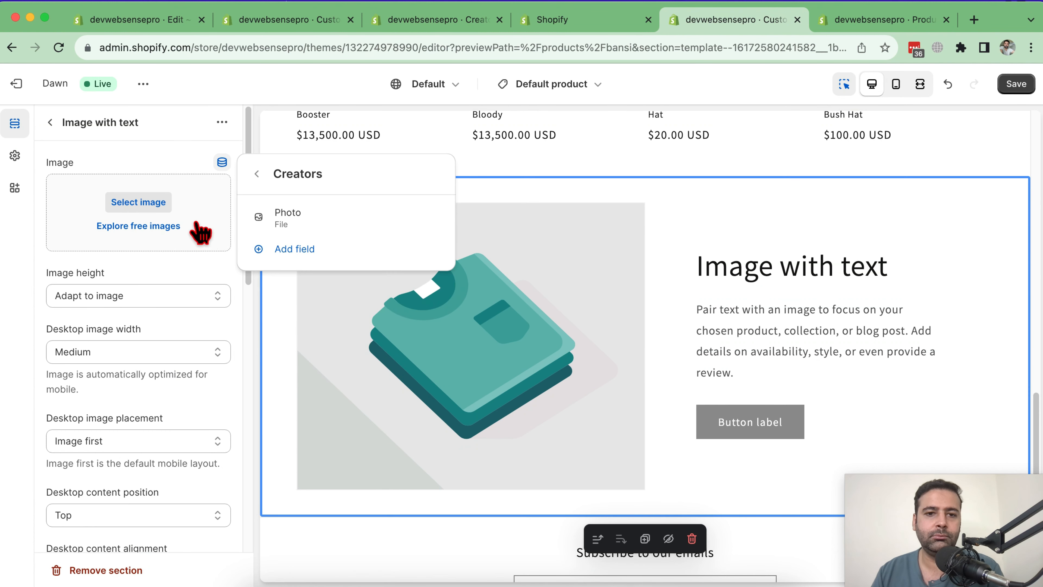
{"action": "left_click", "coordinate": [374, 214]}
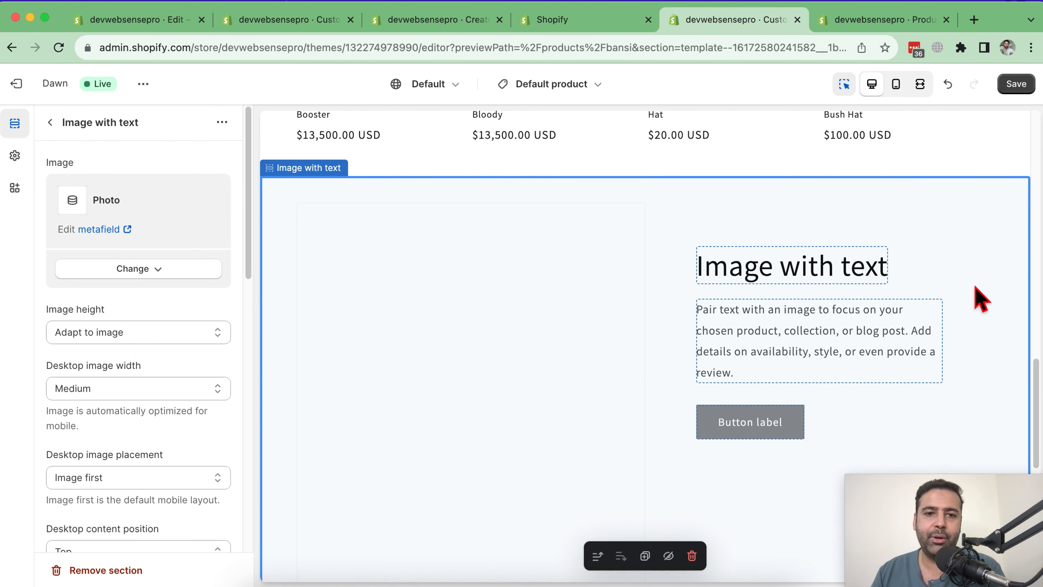
{"action": "scroll", "coordinate": [973, 317], "scroll_direction": "down", "scroll_amount": 2}
{"action": "scroll", "coordinate": [961, 338], "scroll_direction": "down", "scroll_amount": 3}
{"action": "scroll", "coordinate": [962, 340], "scroll_direction": "up", "scroll_amount": 3}
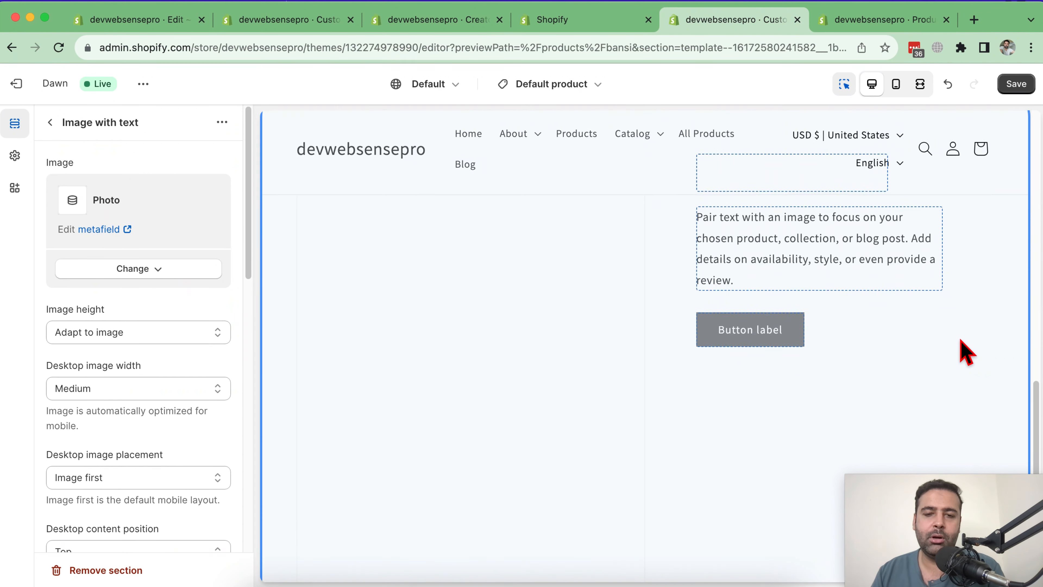
{"action": "scroll", "coordinate": [678, 391], "scroll_direction": "up", "scroll_amount": 3}
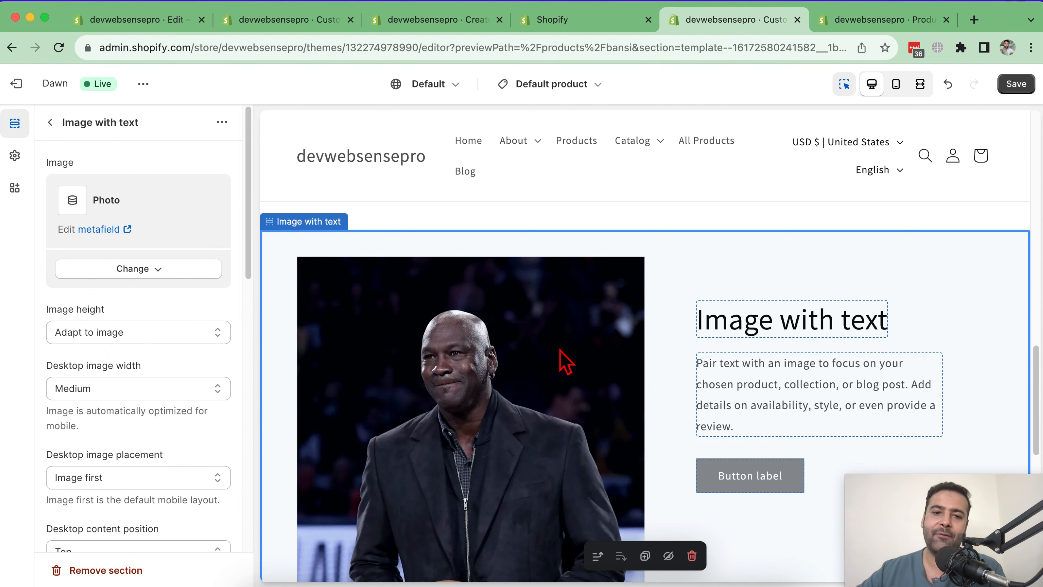
Replace the placeholder text of the section's heading block with the Creators Name field as dynamic source
{"action": "left_click", "coordinate": [49, 121]}
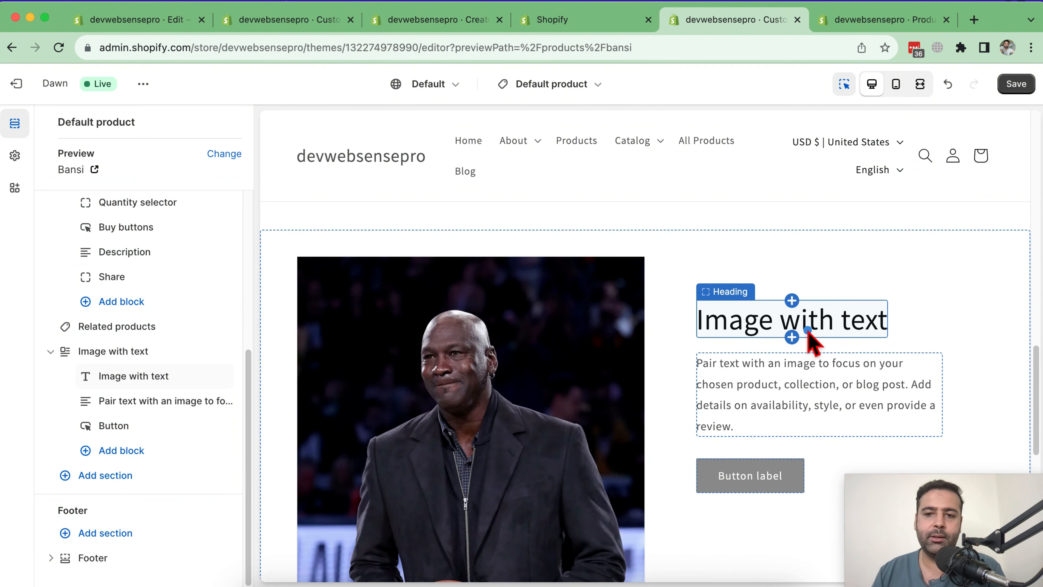
{"action": "left_click", "coordinate": [807, 328]}
{"action": "left_click_drag", "start_coordinate": [144, 224], "coordinate": [46, 226]}
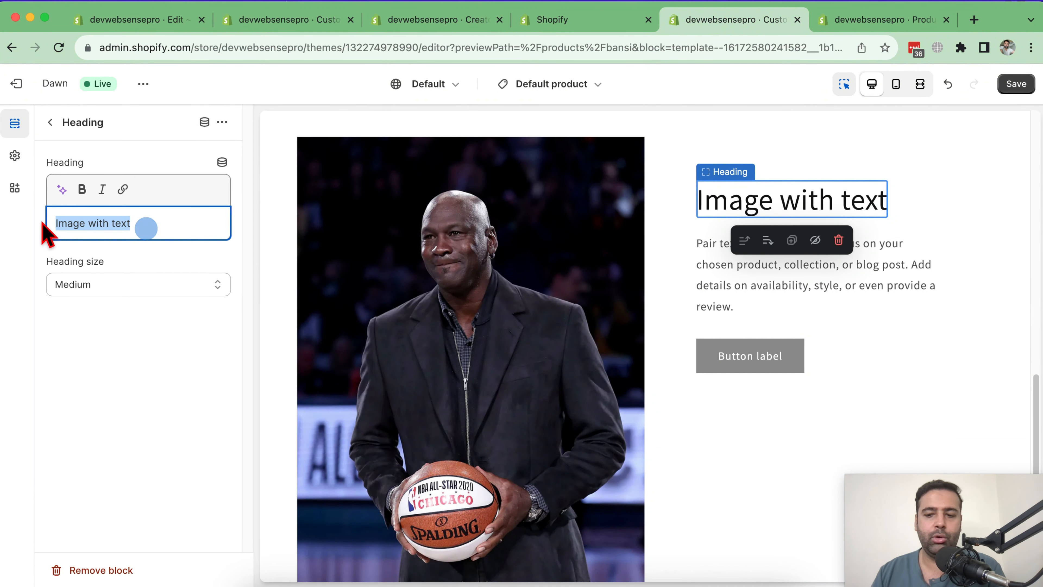
{"action": "key", "text": "BackSpace"}
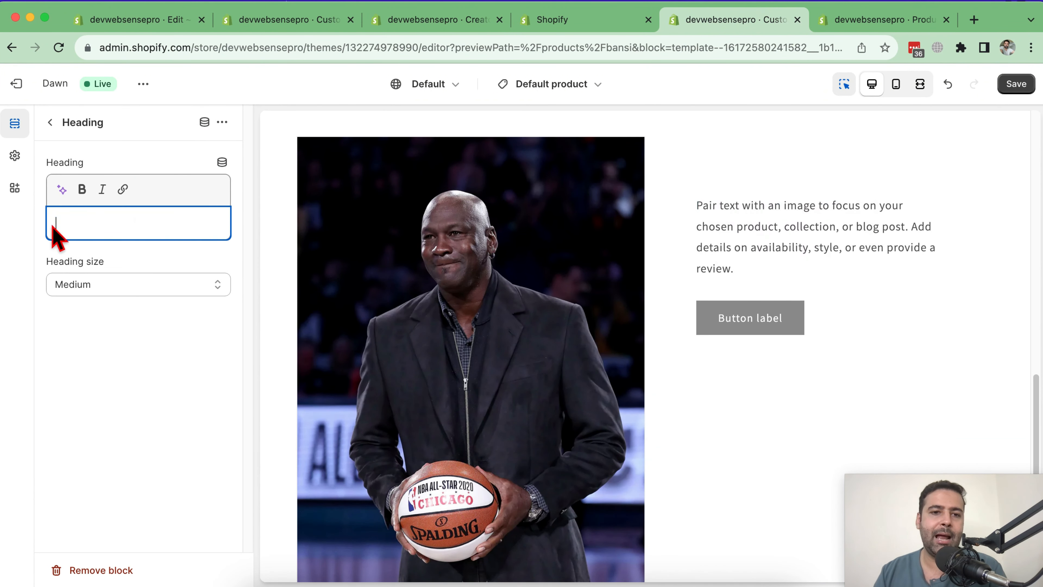
{"action": "left_click", "coordinate": [222, 162]}
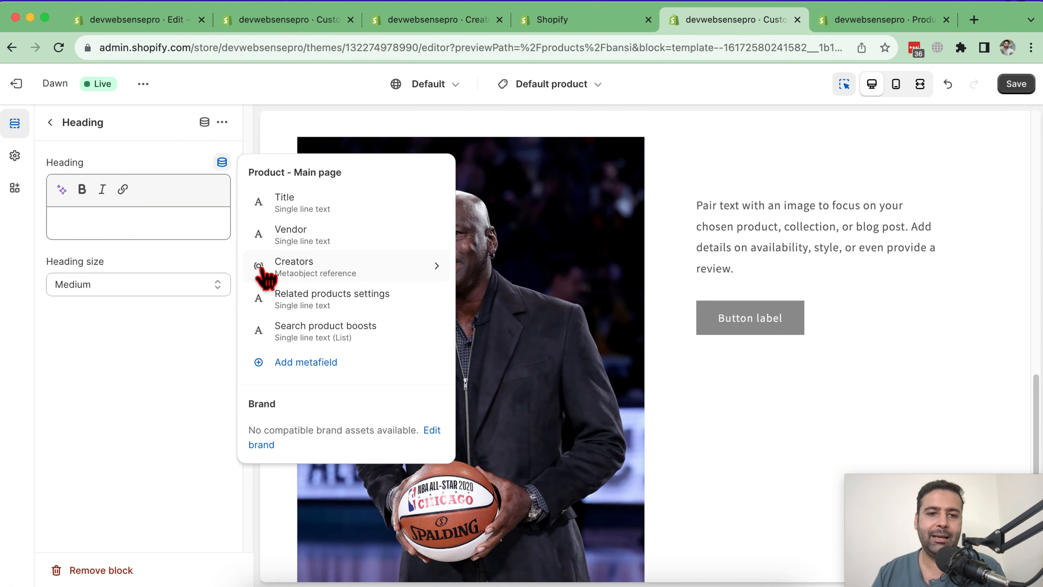
{"action": "left_click", "coordinate": [375, 274]}
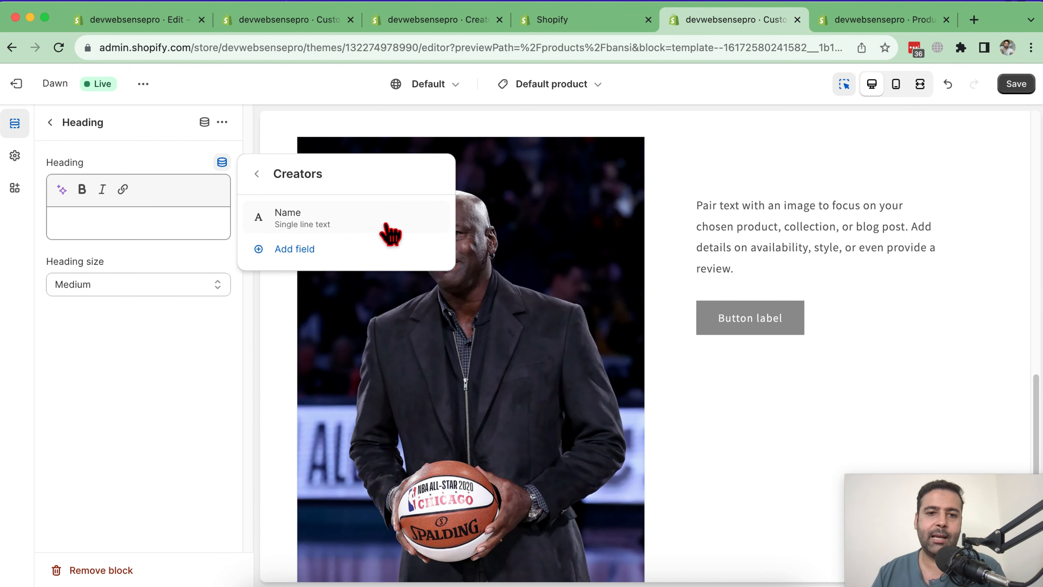
{"action": "left_click", "coordinate": [389, 234]}
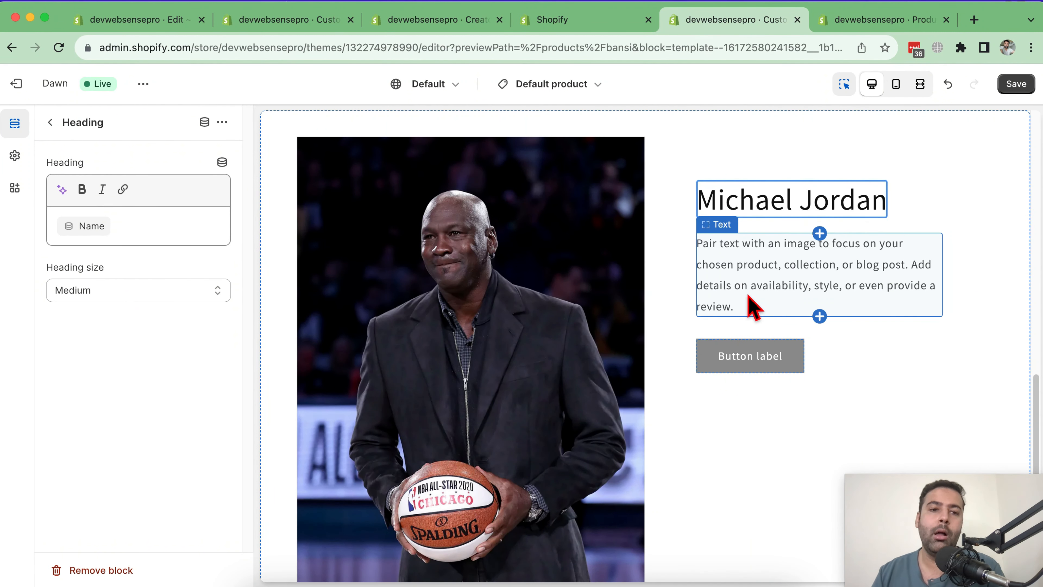
Replace the placeholder content of the section's text block with the Creators Bio field as dynamic source
{"action": "left_click", "coordinate": [50, 123]}
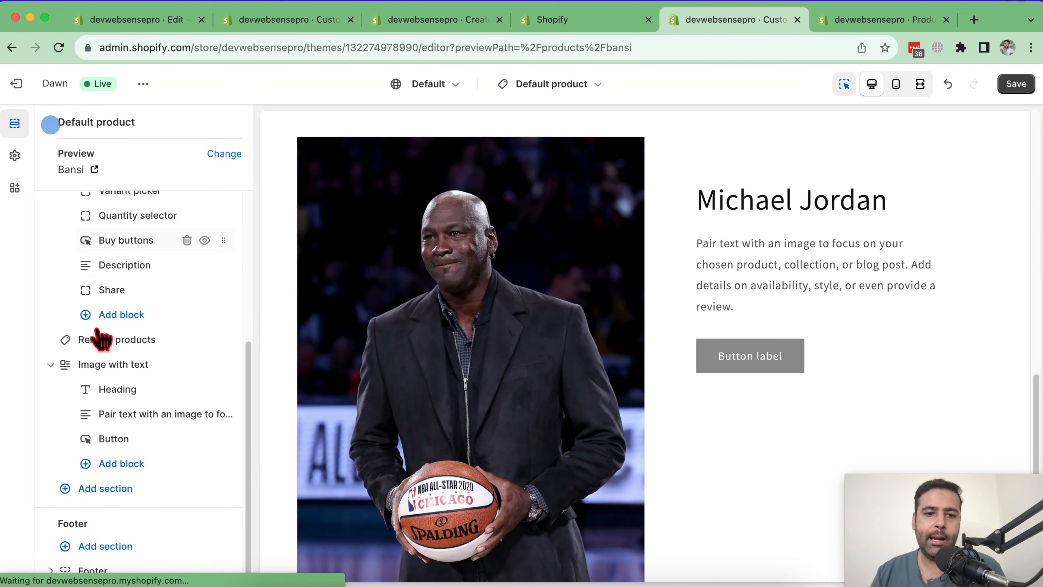
{"action": "left_click", "coordinate": [151, 414]}
{"action": "left_click_drag", "start_coordinate": [175, 282], "coordinate": [51, 228]}
{"action": "key", "text": "BackSpace"}
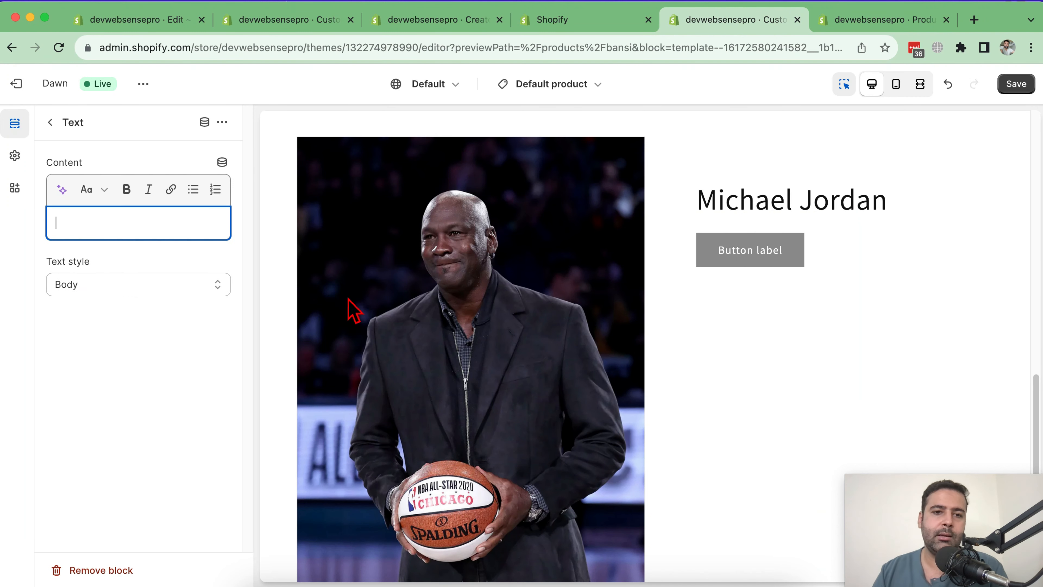
{"action": "left_click", "coordinate": [226, 161]}
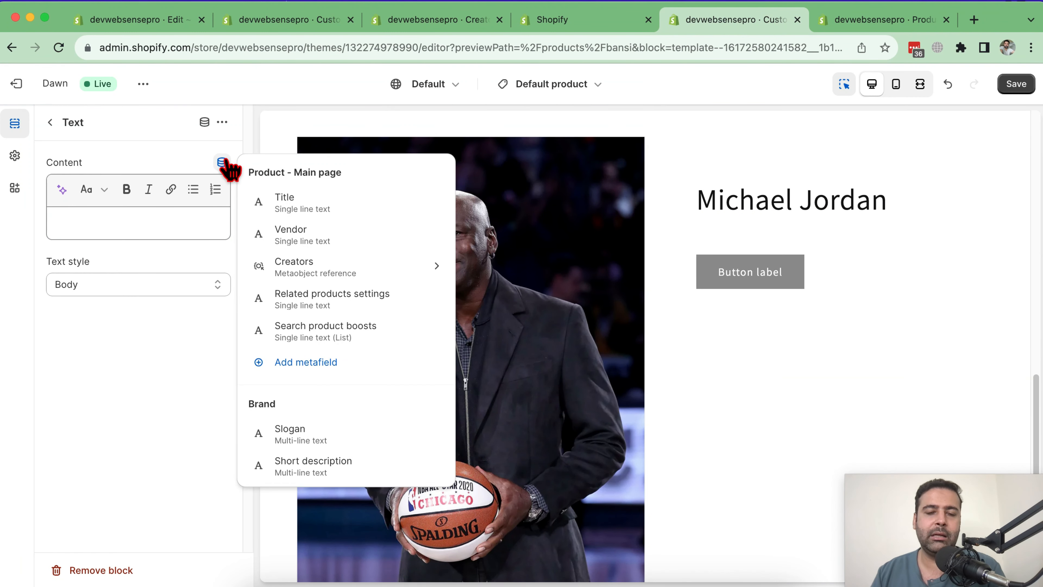
{"action": "left_click", "coordinate": [331, 271]}
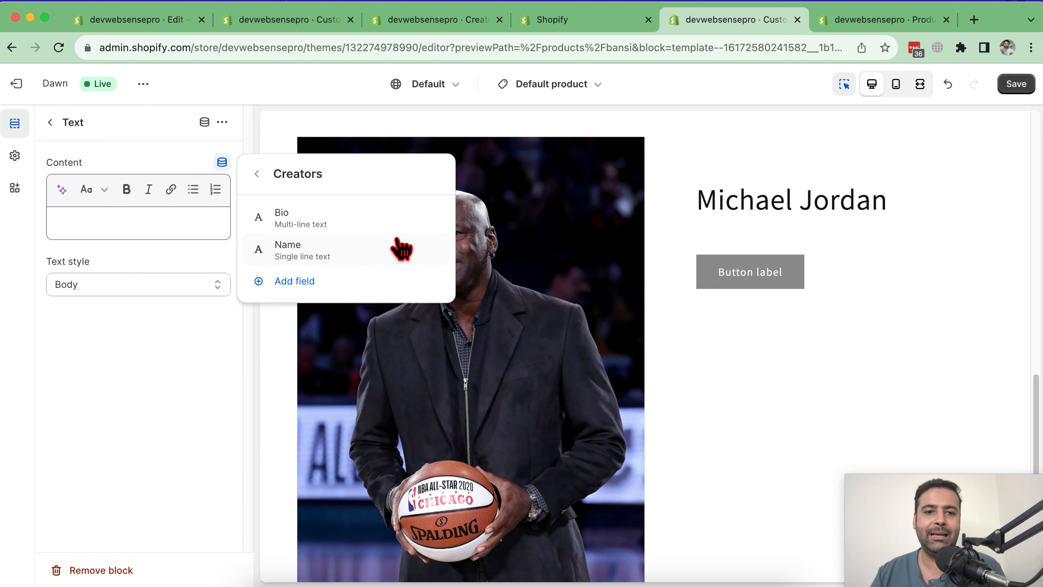
{"action": "left_click", "coordinate": [366, 210]}
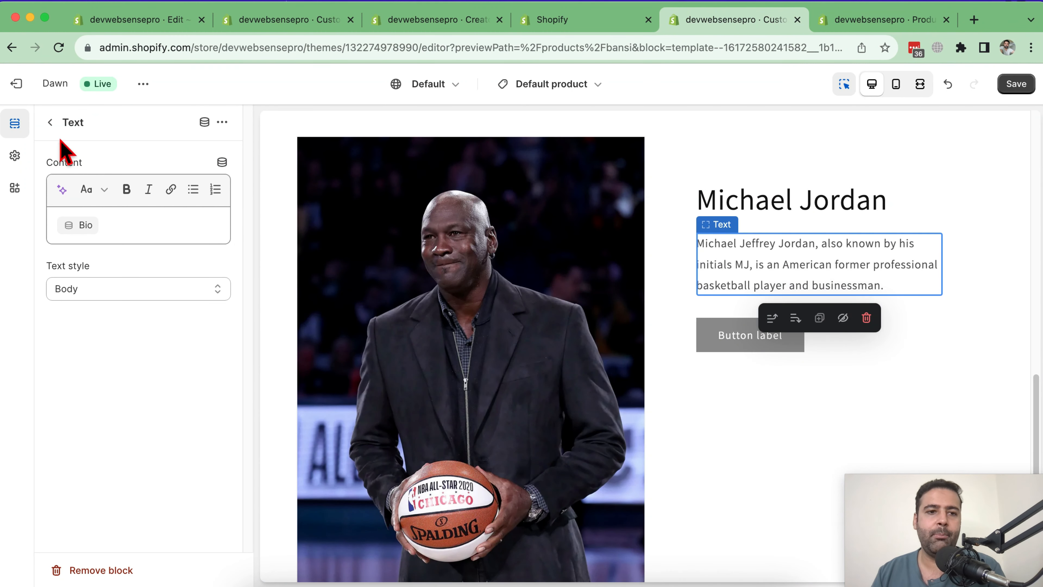
Change the label of the section's button block to "Website URL"
{"action": "left_click", "coordinate": [50, 122]}
{"action": "left_click", "coordinate": [127, 444]}
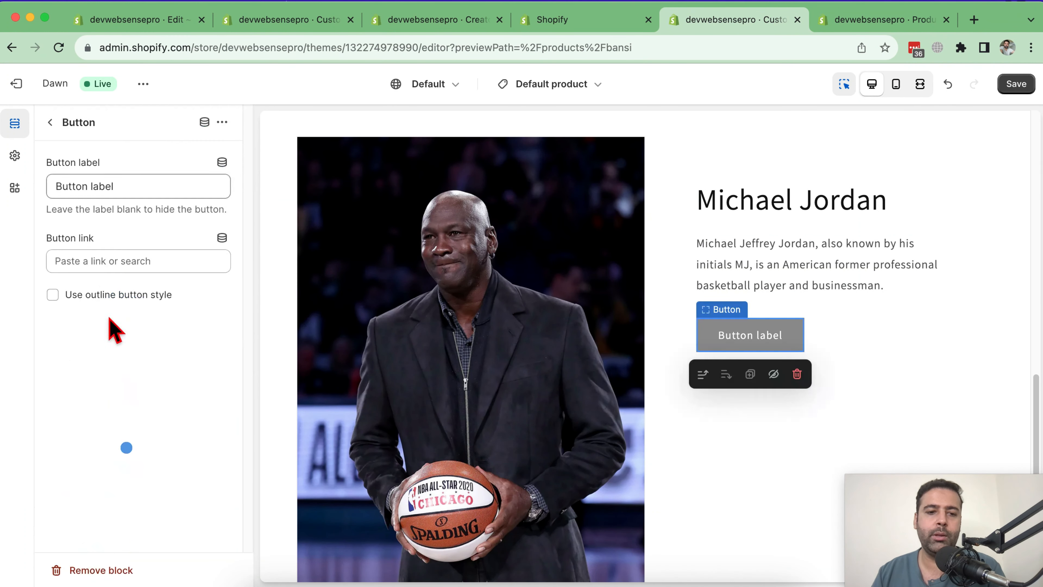
{"action": "triple_click", "coordinate": [119, 187]}
{"action": "type", "text": "Website URL"}
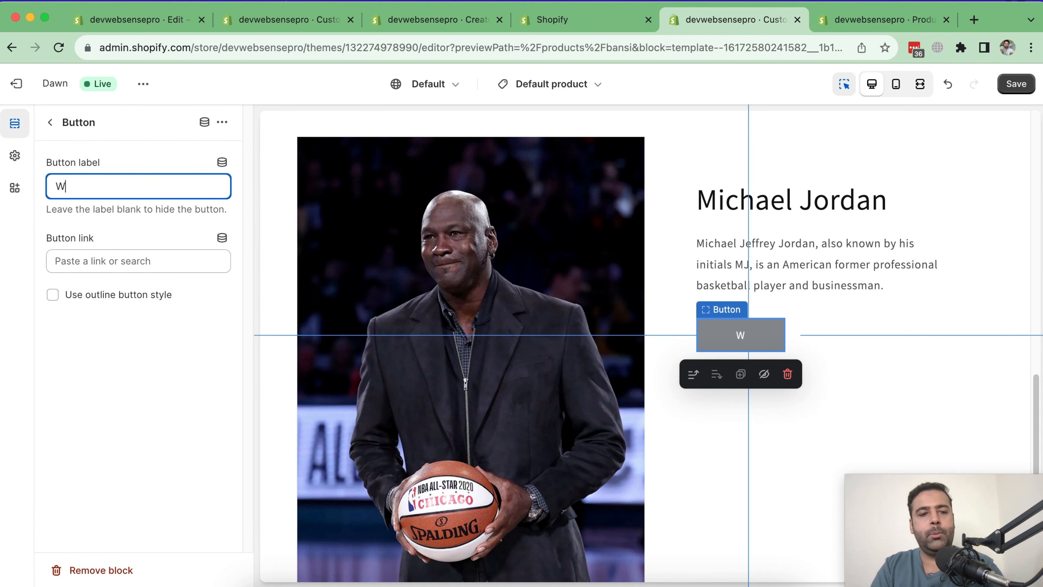
Connect the button's link to the Creators Website field and save the Default product template
{"action": "left_click", "coordinate": [157, 258]}
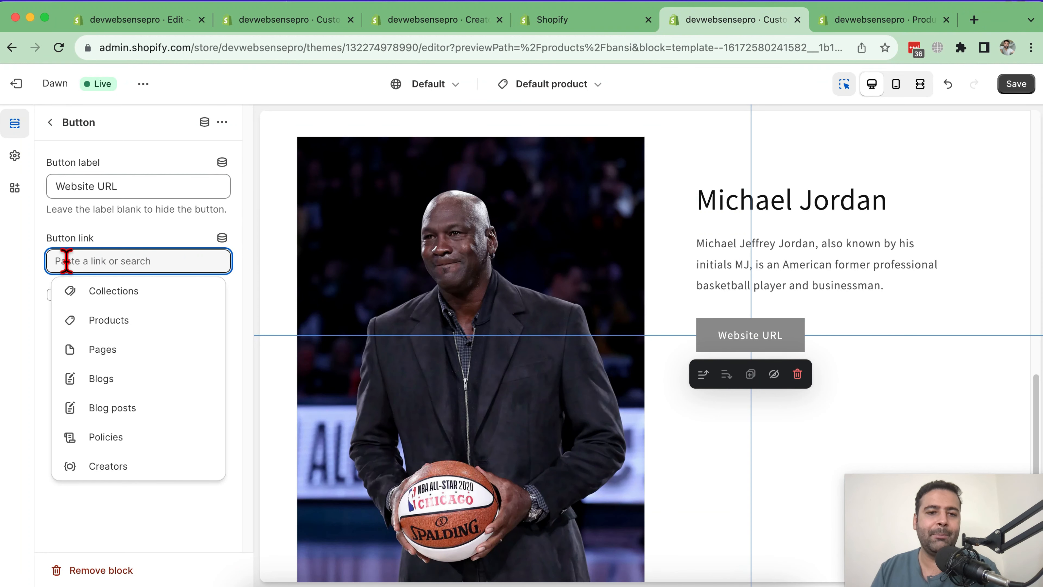
{"action": "left_click", "coordinate": [222, 238]}
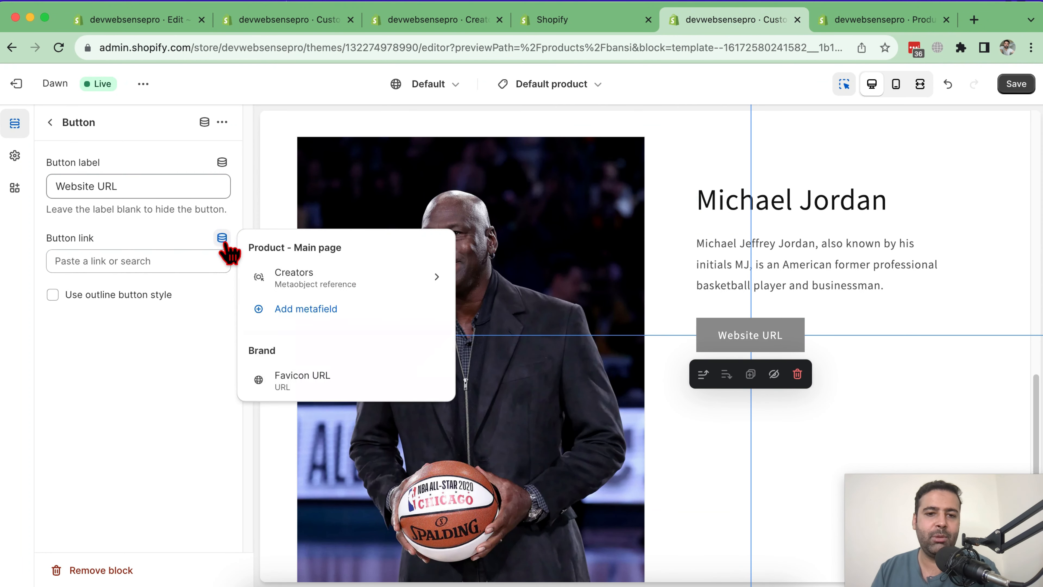
{"action": "left_click", "coordinate": [386, 288]}
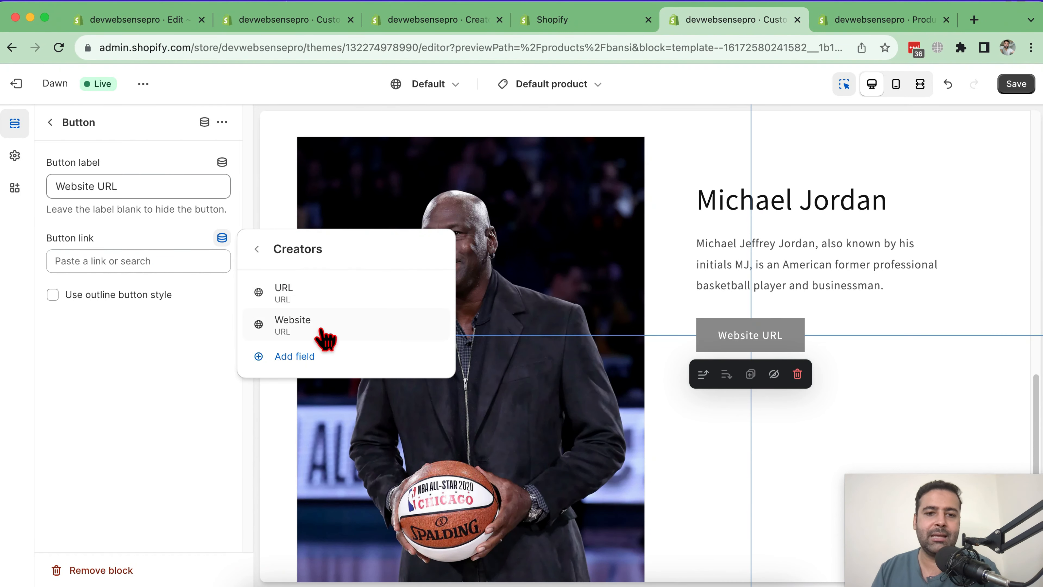
{"action": "left_click", "coordinate": [324, 323]}
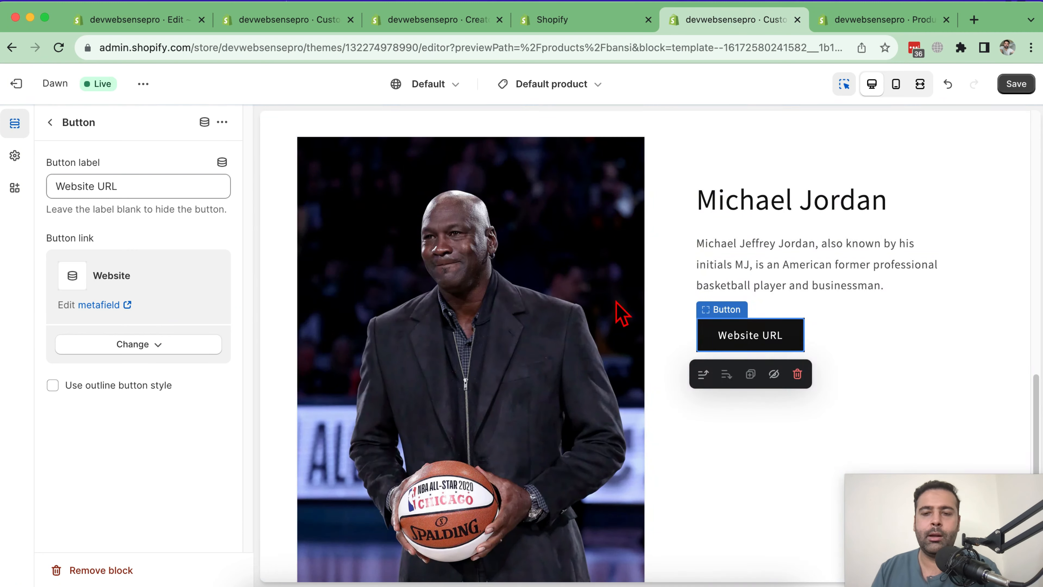
{"action": "left_click", "coordinate": [1015, 87]}
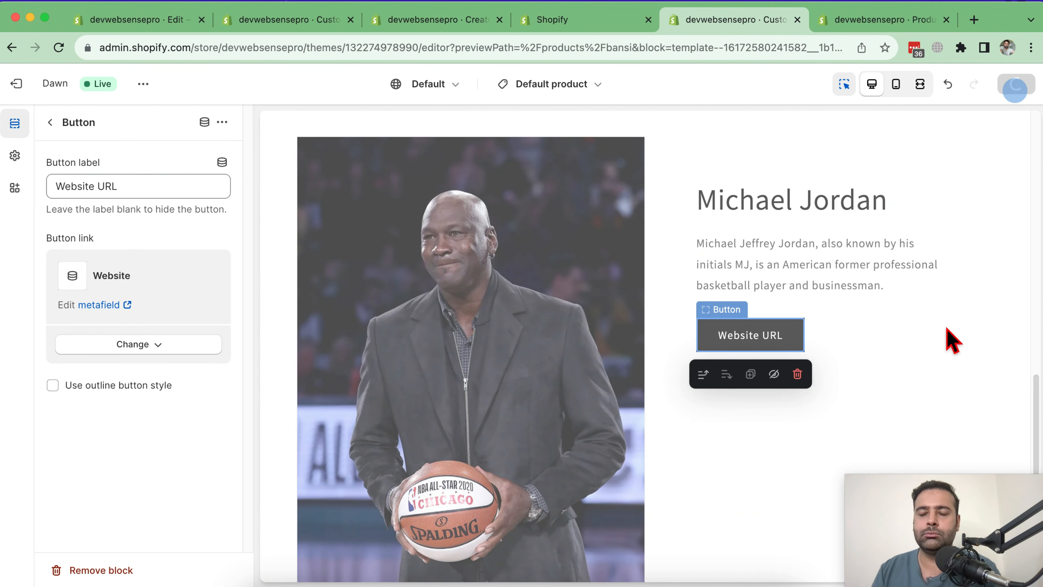